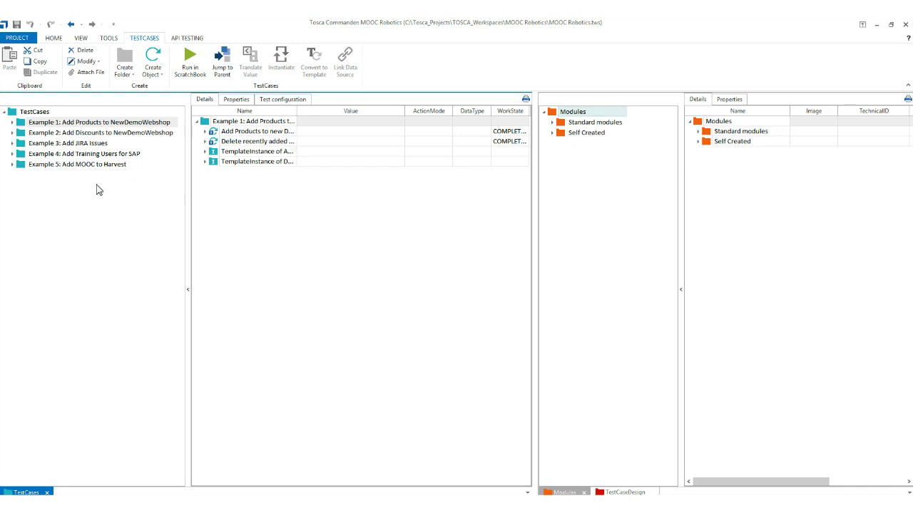
Switch to the TestCaseDesign data sheet and browse Examples 2, 3 and 4 in the TestCases tree.
{"action": "left_click", "coordinate": [622, 492]}
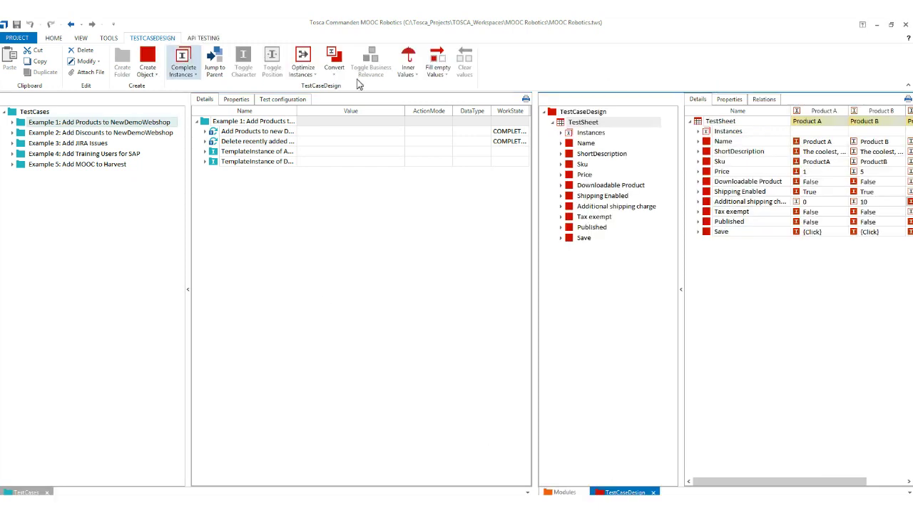
{"action": "left_click", "coordinate": [47, 133]}
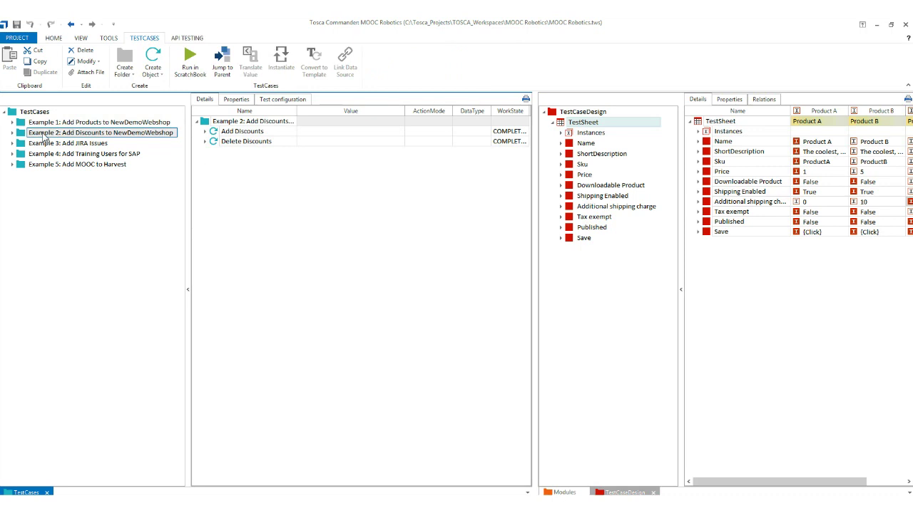
{"action": "left_click", "coordinate": [44, 143]}
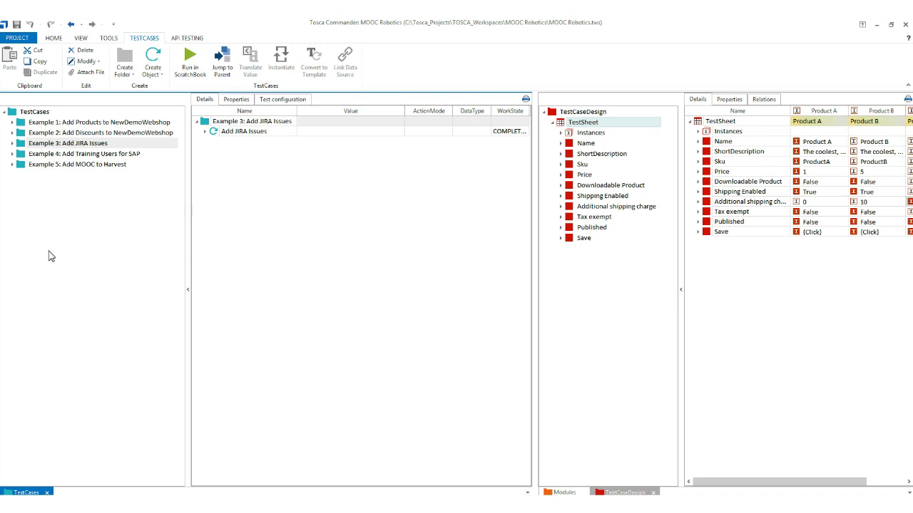
{"action": "left_click", "coordinate": [69, 155]}
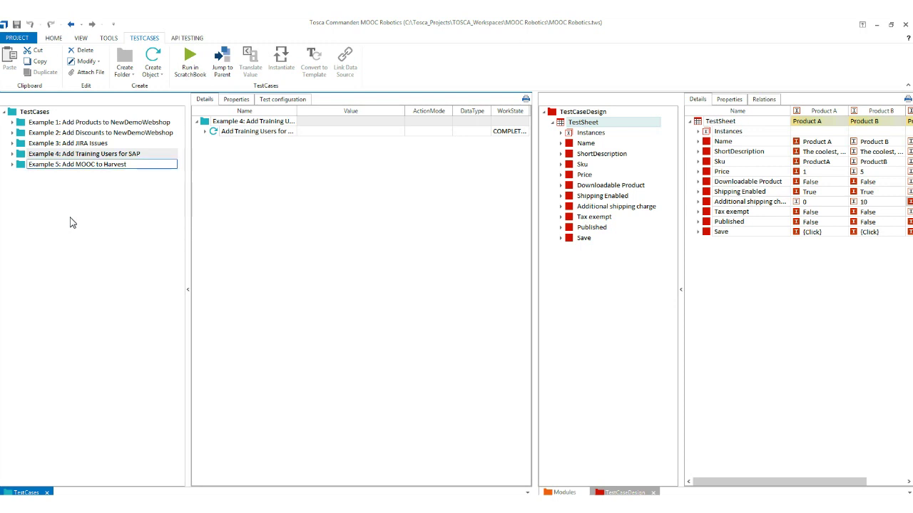
Select Example 5: Add MOOC to Harvest, then step back up through the example folders.
{"action": "left_click", "coordinate": [88, 167]}
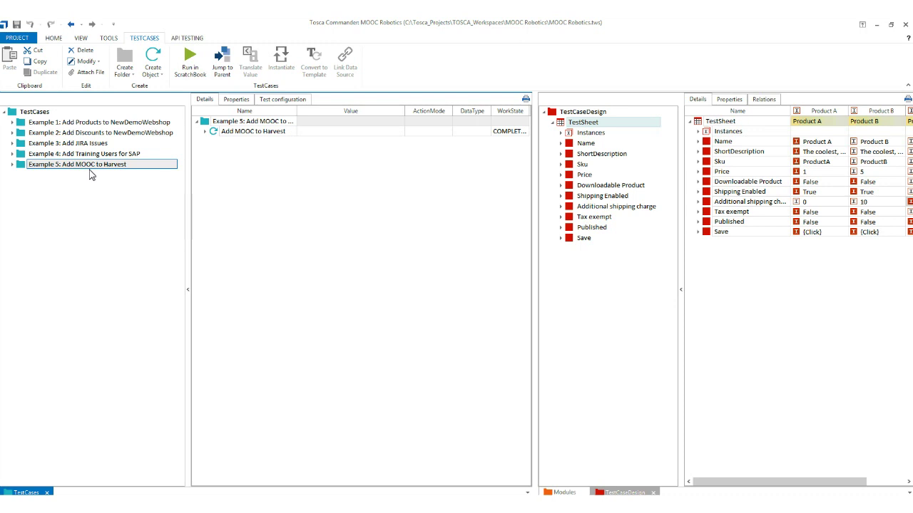
{"action": "key", "text": "ctrl+Up"}
{"action": "key", "text": "ctrl+Up"}
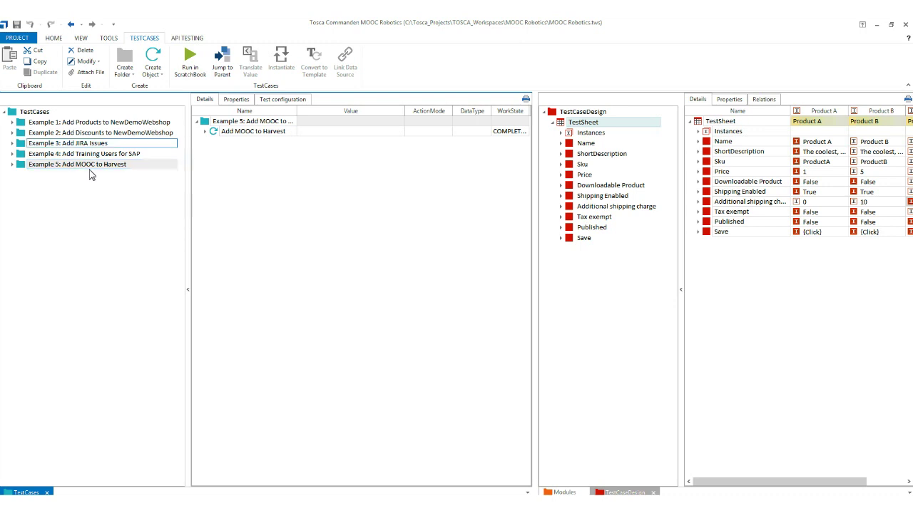
{"action": "key", "text": "ctrl+Up"}
{"action": "key", "text": "ctrl+Up"}
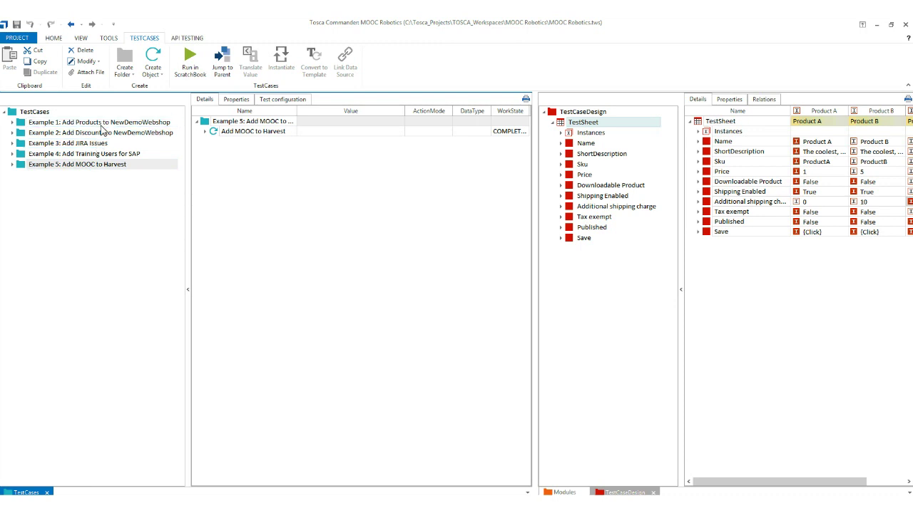
Bring the Chrome store window forward and go to the nopCommerce Administration dashboard.
{"action": "mouse_move", "coordinate": [117, 502]}
{"action": "left_click", "coordinate": [96, 482]}
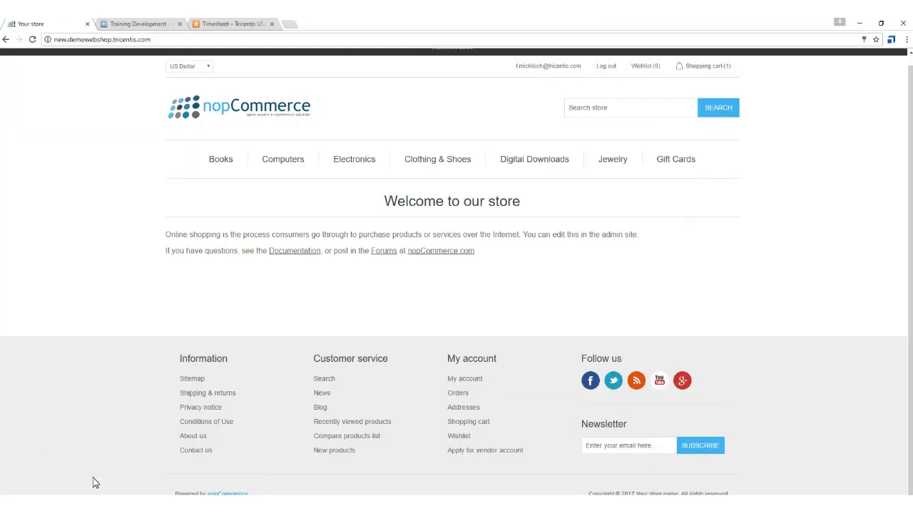
{"action": "scroll", "coordinate": [303, 184], "scroll_direction": "up", "scroll_amount": 1}
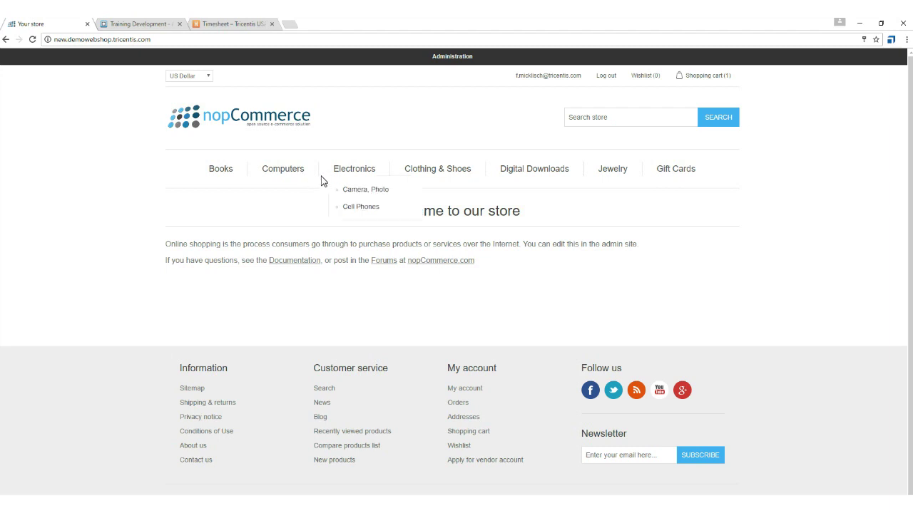
{"action": "left_click", "coordinate": [448, 60]}
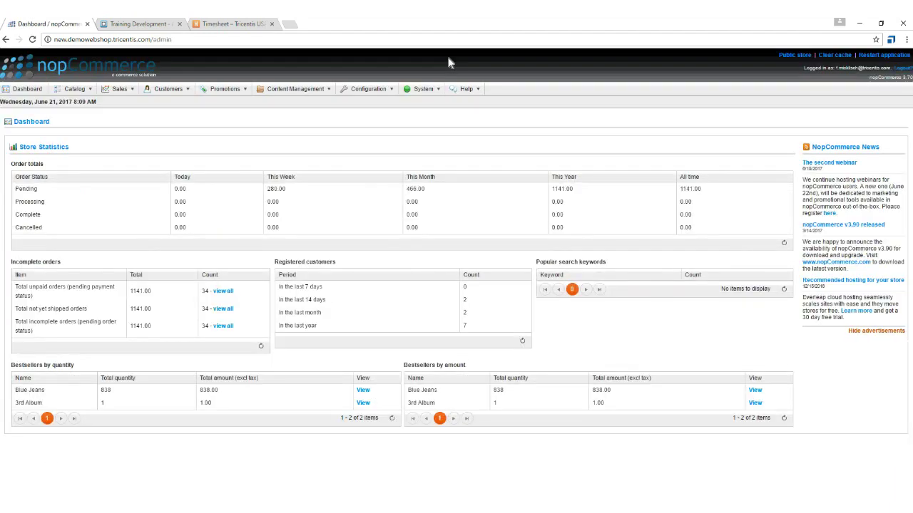
Go to Catalog > Products > Manage Products and start a new product.
{"action": "mouse_move", "coordinate": [77, 90]}
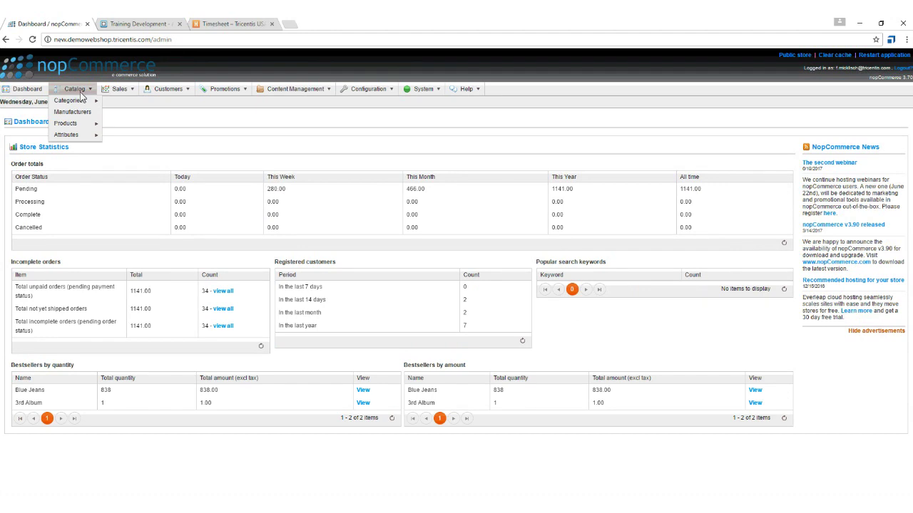
{"action": "mouse_move", "coordinate": [75, 124]}
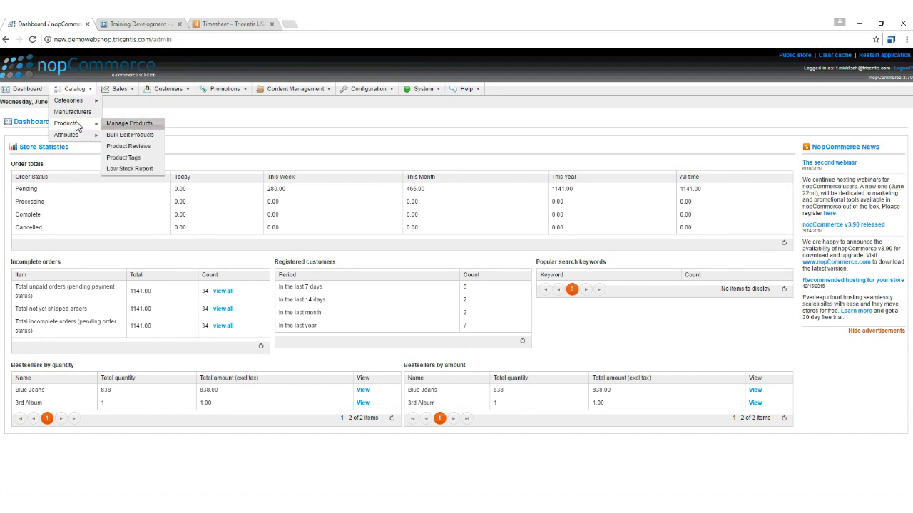
{"action": "left_click", "coordinate": [112, 124]}
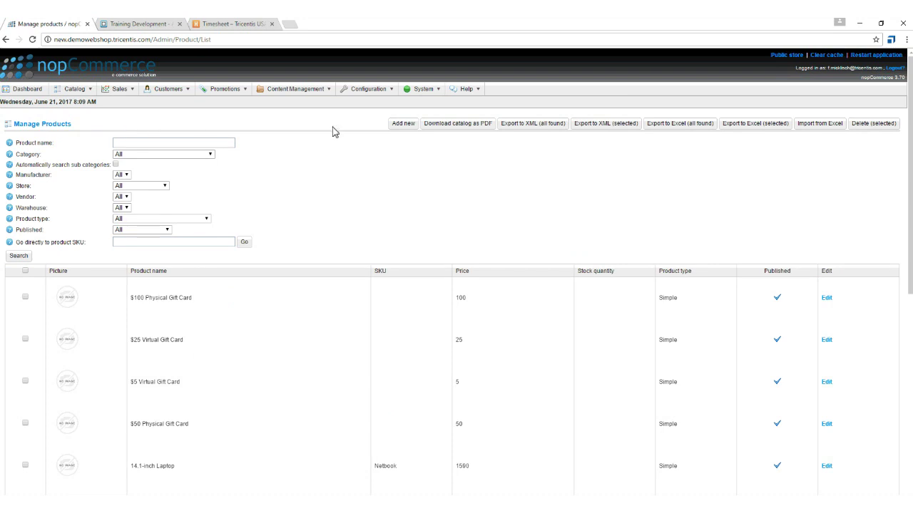
{"action": "left_click", "coordinate": [414, 129]}
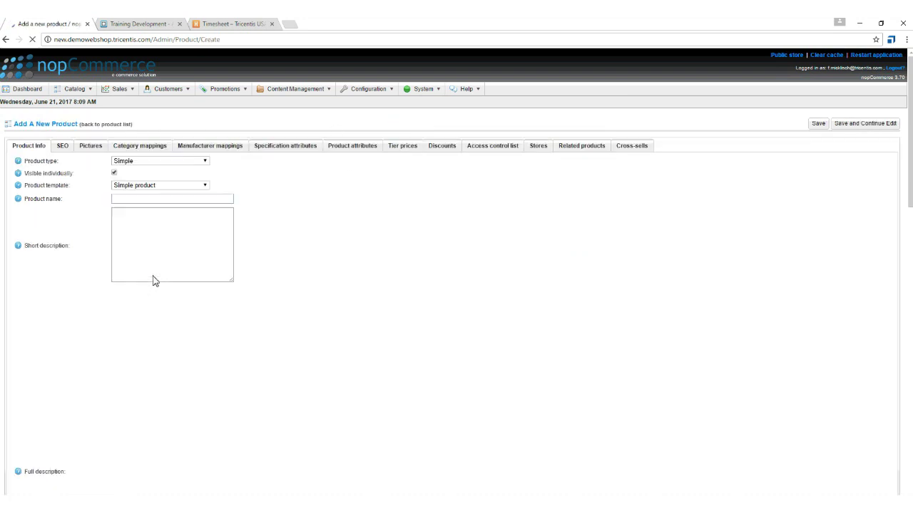
Scroll through the blank Add a New Product form, then log out to the public store.
{"action": "scroll", "coordinate": [106, 214], "scroll_direction": "down", "scroll_amount": 15}
{"action": "scroll", "coordinate": [106, 212], "scroll_direction": "up", "scroll_amount": 15}
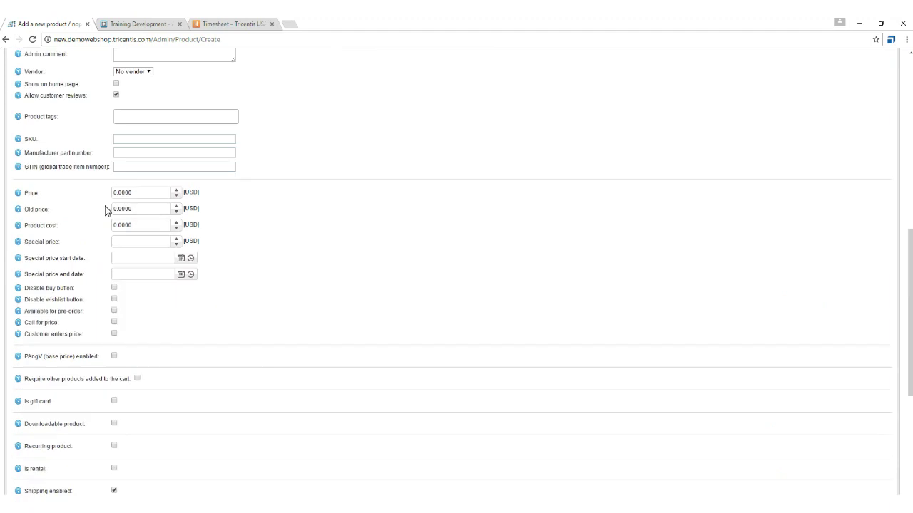
{"action": "scroll", "coordinate": [85, 298], "scroll_direction": "down", "scroll_amount": 10}
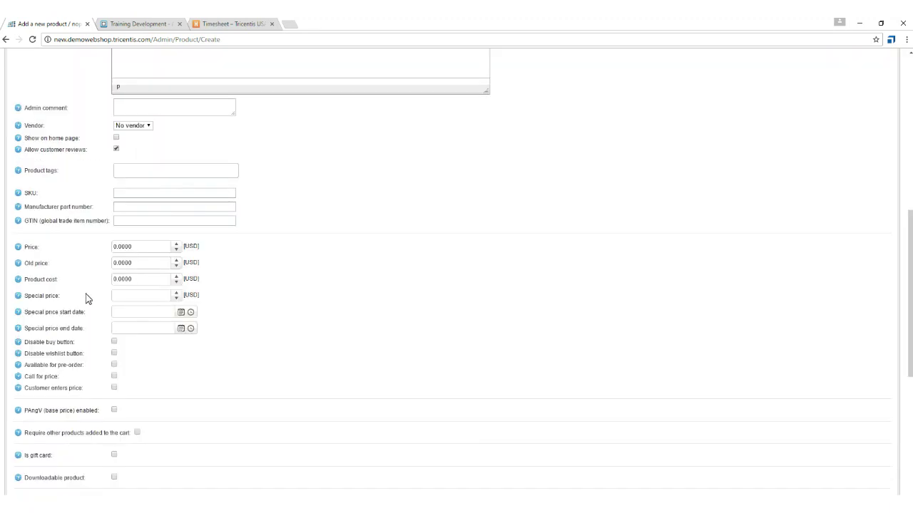
{"action": "scroll", "coordinate": [87, 294], "scroll_direction": "up", "scroll_amount": 4}
{"action": "scroll", "coordinate": [87, 290], "scroll_direction": "up", "scroll_amount": 6}
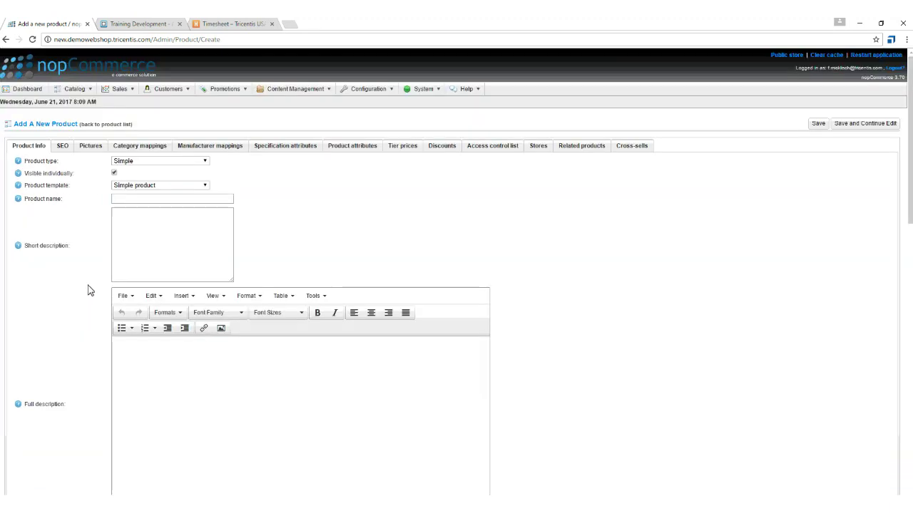
{"action": "scroll", "coordinate": [89, 290], "scroll_direction": "down", "scroll_amount": 15}
{"action": "scroll", "coordinate": [91, 289], "scroll_direction": "up", "scroll_amount": 15}
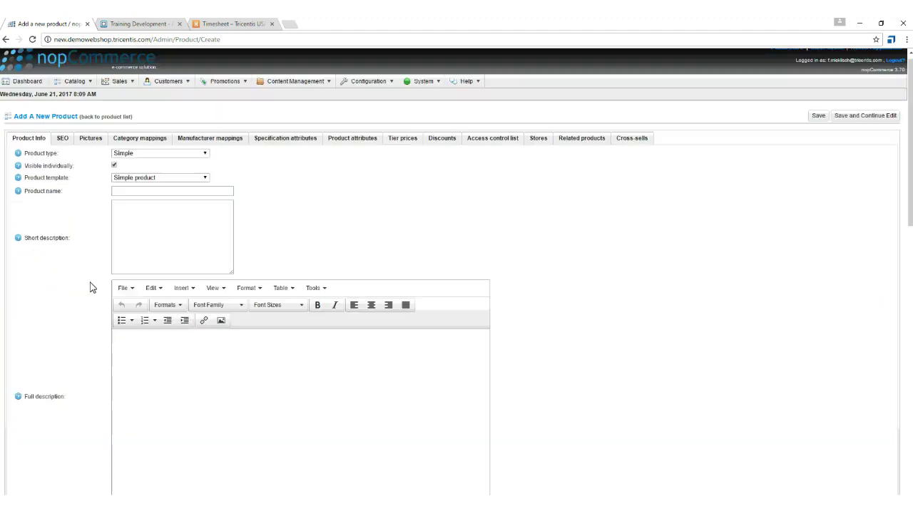
{"action": "scroll", "coordinate": [91, 288], "scroll_direction": "up", "scroll_amount": 1}
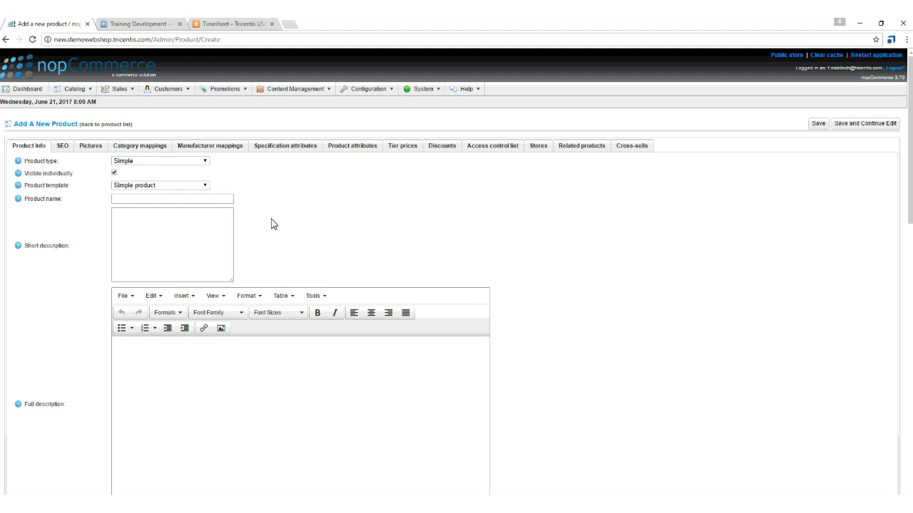
{"action": "left_click", "coordinate": [786, 55]}
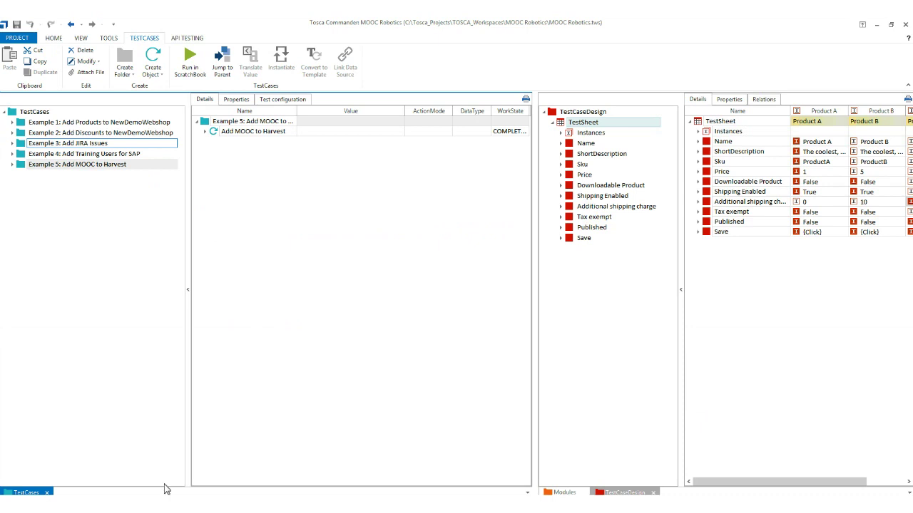
Select Example 1, resize the panes to reveal Product C, and open Add Products to new DemoWebShop.
{"action": "left_click", "coordinate": [86, 124]}
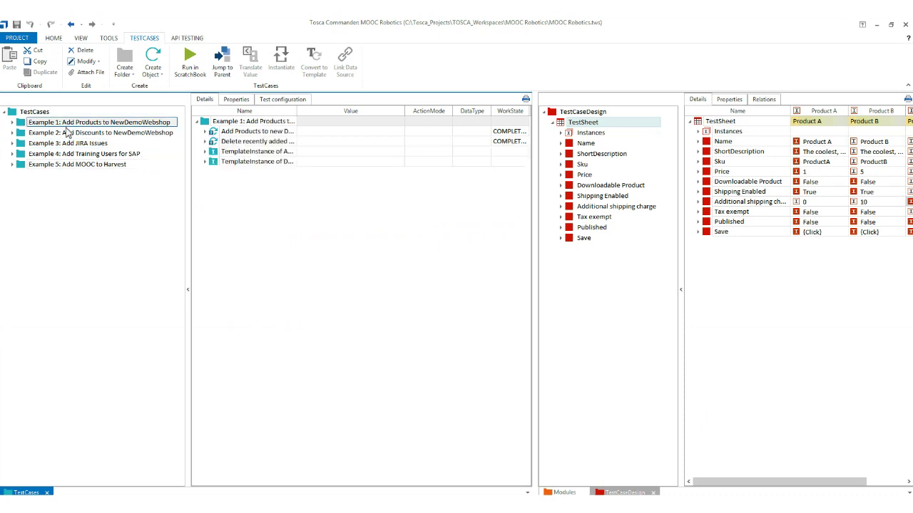
{"action": "left_click_drag", "start_coordinate": [535, 197], "coordinate": [284, 214]}
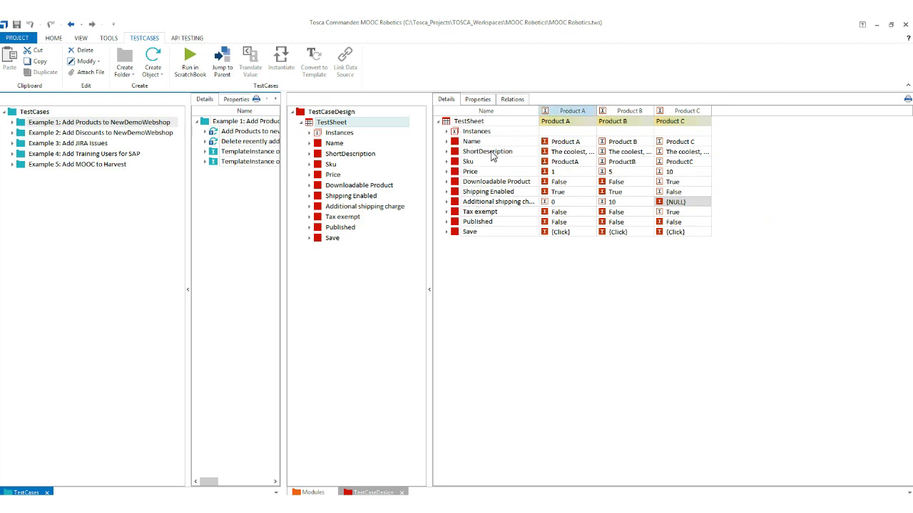
{"action": "left_click", "coordinate": [542, 120]}
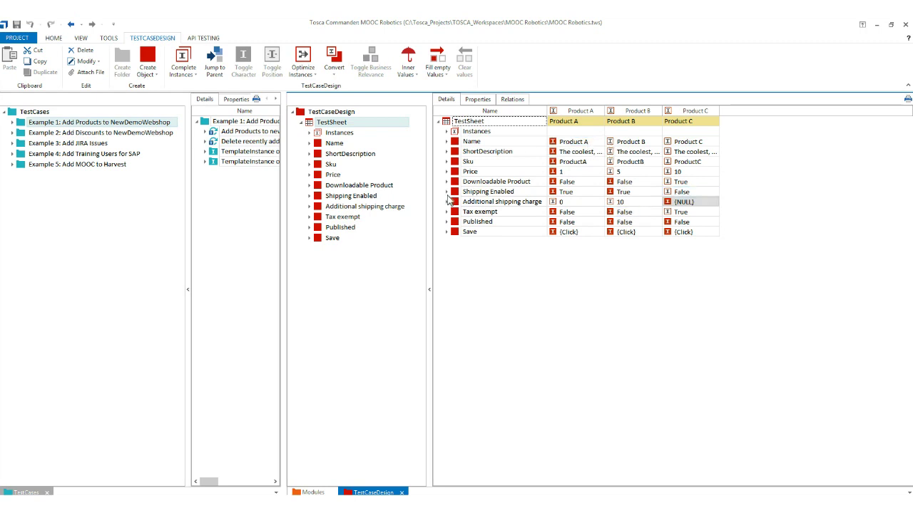
{"action": "left_click_drag", "start_coordinate": [285, 193], "coordinate": [454, 192]}
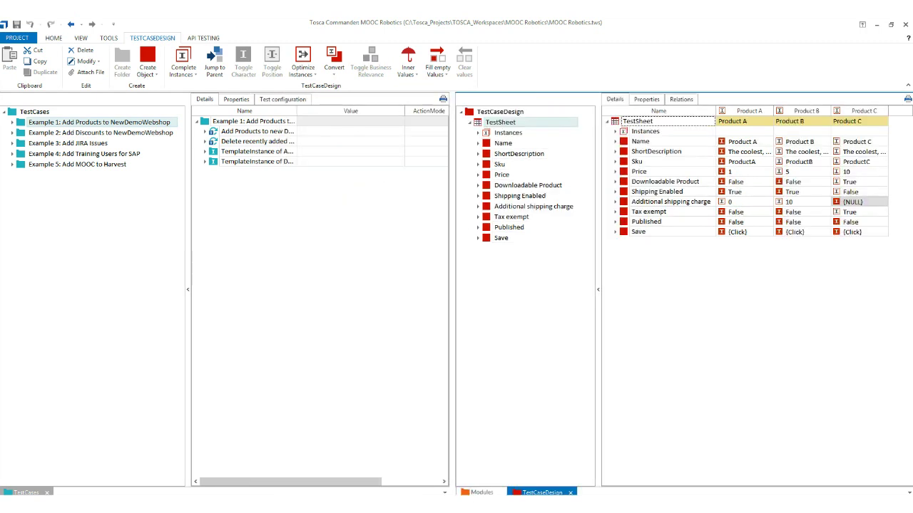
{"action": "left_click", "coordinate": [12, 122]}
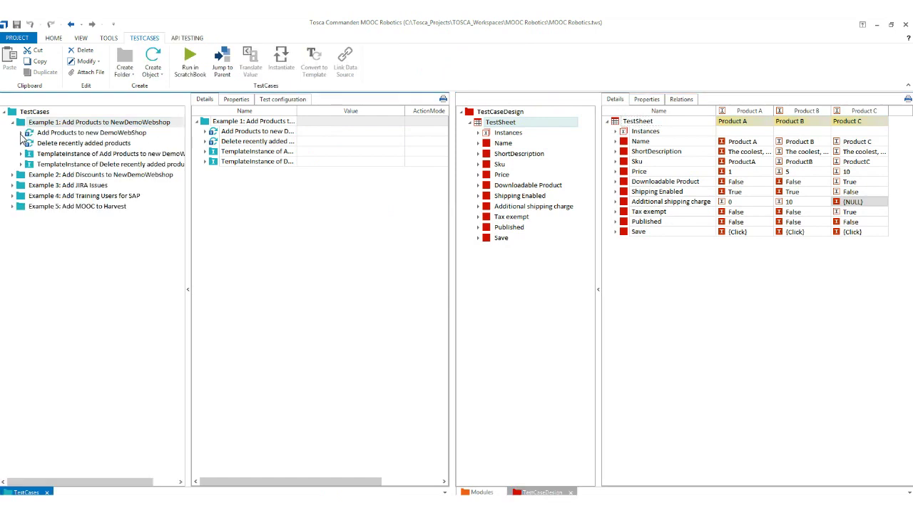
{"action": "left_click", "coordinate": [29, 135]}
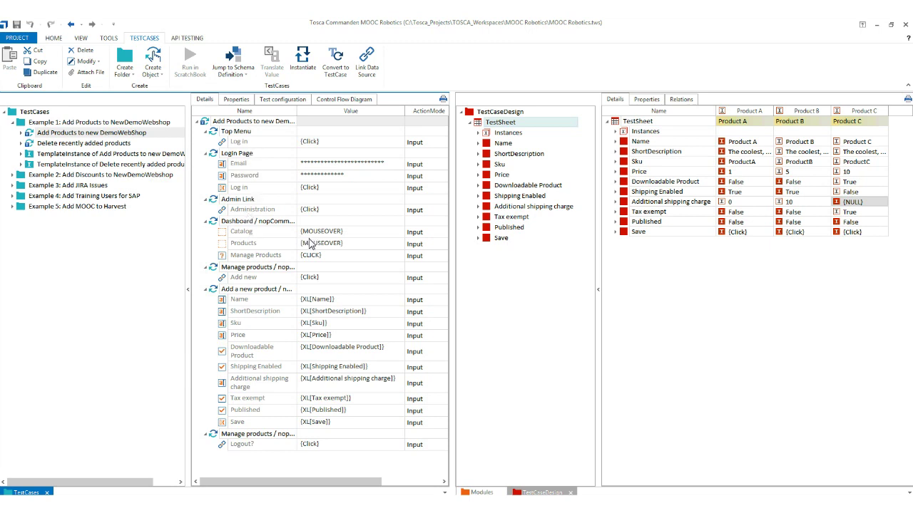
Preview the open browser windows, then open the TemplateInstance of Delete recently added products.
{"action": "left_click", "coordinate": [149, 508]}
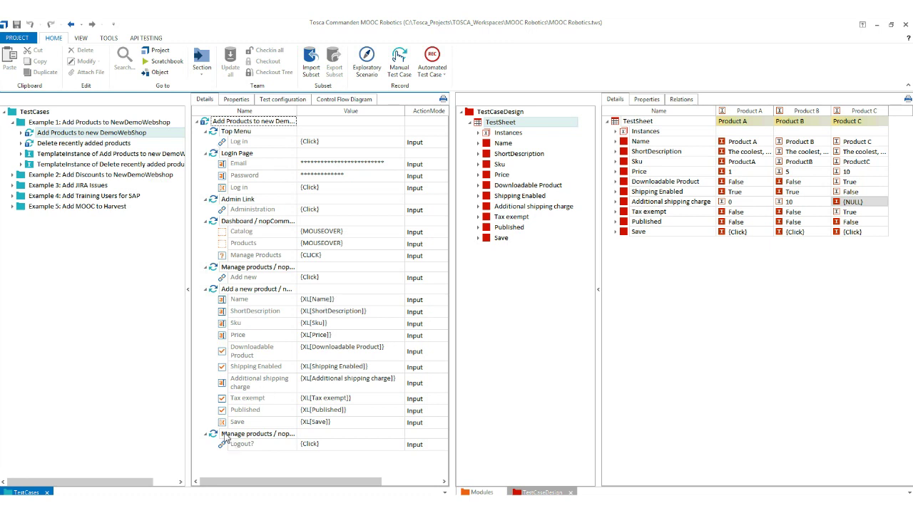
{"action": "left_click", "coordinate": [50, 164]}
Inspect Product A's new-product field values in the Add Products TemplateInstance, then open Delete recently added products.
{"action": "left_click", "coordinate": [51, 155]}
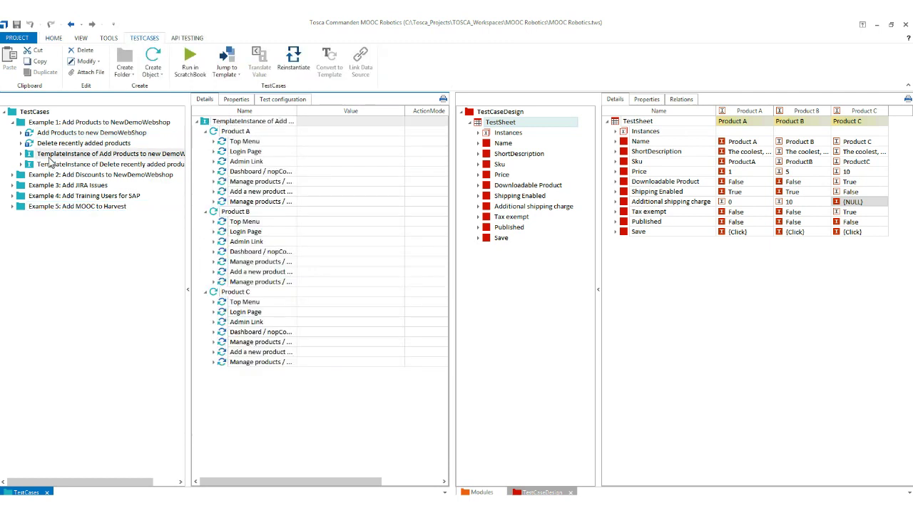
{"action": "left_click", "coordinate": [215, 182]}
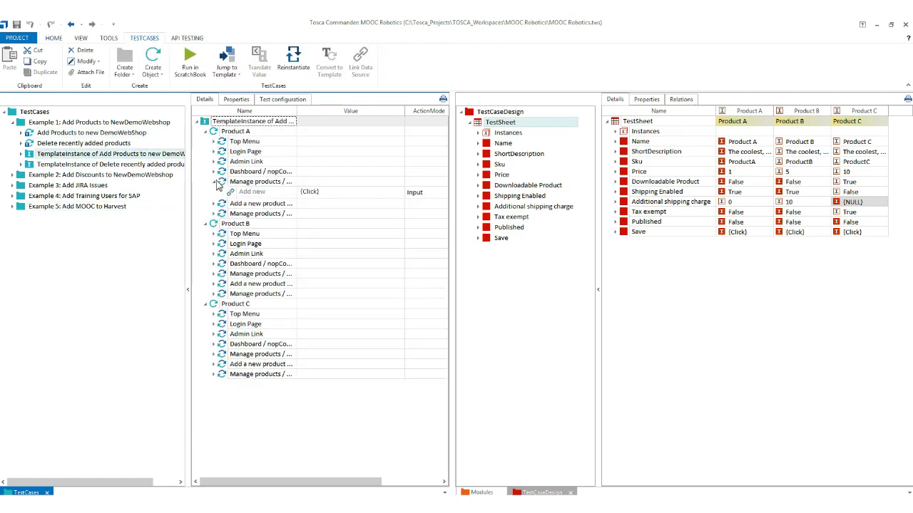
{"action": "left_click", "coordinate": [215, 182]}
{"action": "left_click", "coordinate": [214, 172]}
{"action": "left_click", "coordinate": [214, 171]}
{"action": "left_click", "coordinate": [214, 191]}
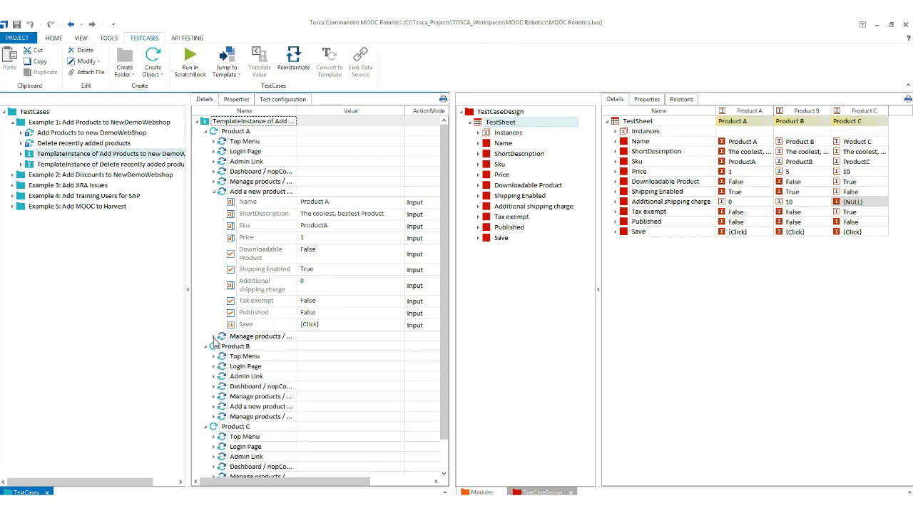
{"action": "left_click", "coordinate": [205, 132]}
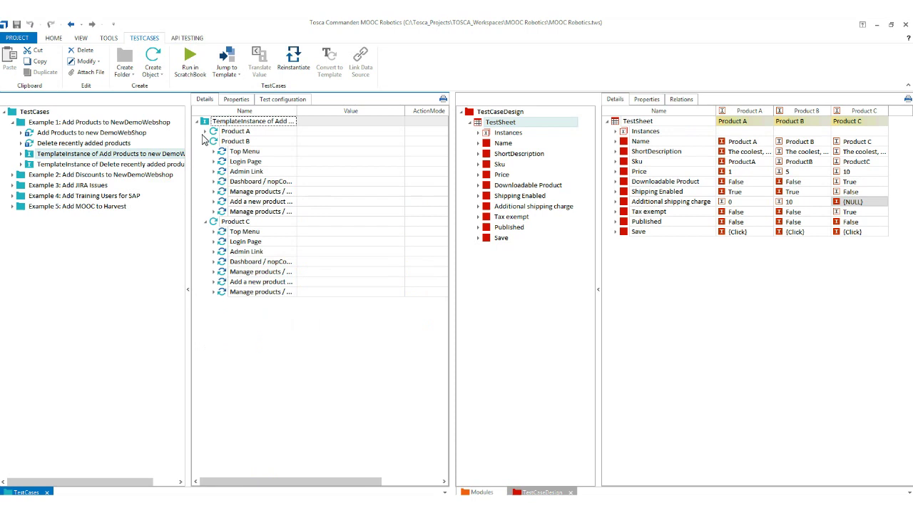
{"action": "left_click", "coordinate": [66, 144]}
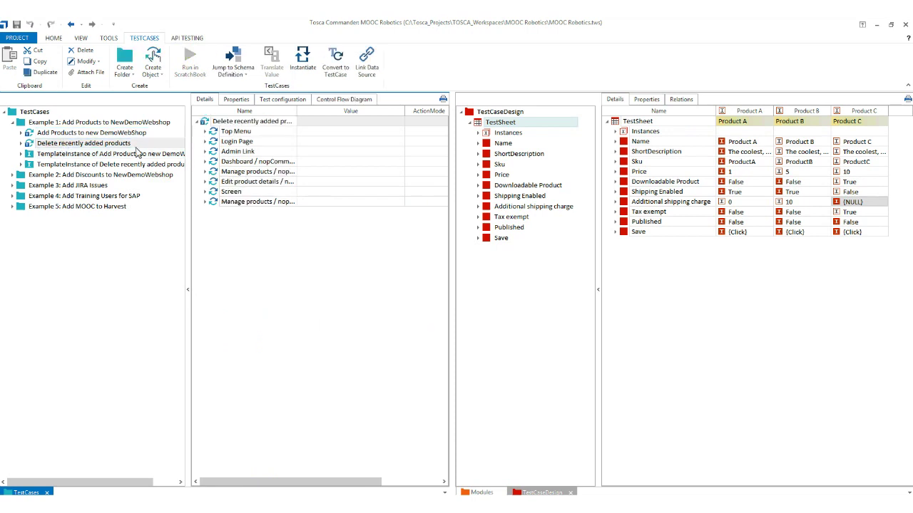
Expand the Edit product details, Manage products and Screen steps, then select the Add Products TemplateInstance.
{"action": "left_click", "coordinate": [205, 182]}
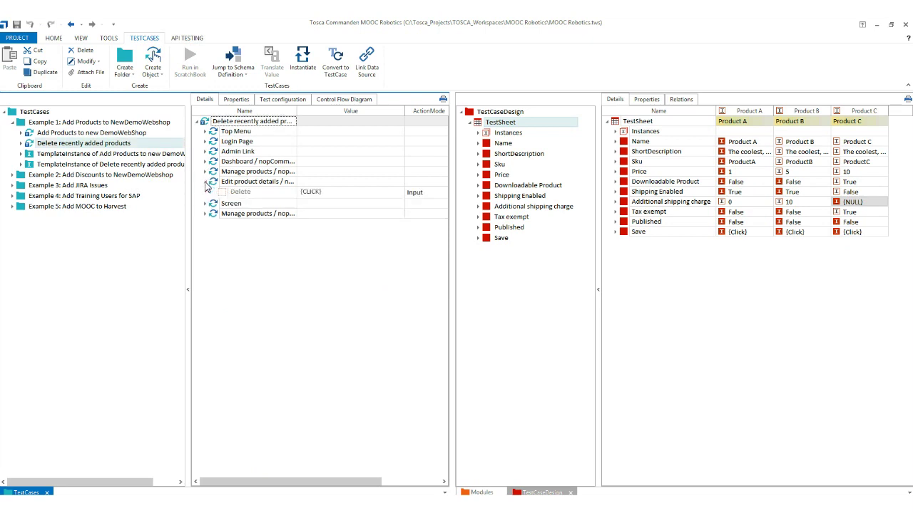
{"action": "left_click", "coordinate": [204, 172]}
{"action": "left_click", "coordinate": [205, 227]}
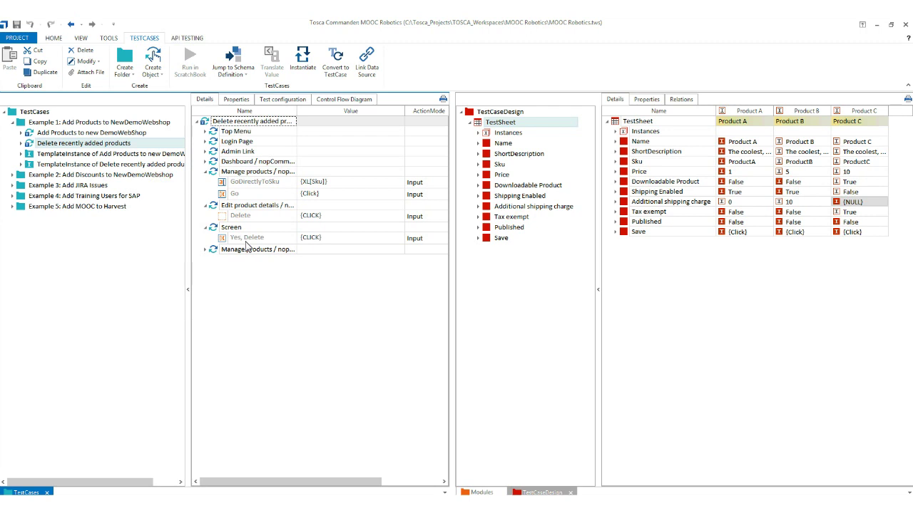
{"action": "left_click", "coordinate": [66, 153]}
Collapse Products B and C, check the store in Chrome, then run the Add Products TemplateInstance.
{"action": "left_click", "coordinate": [205, 142]}
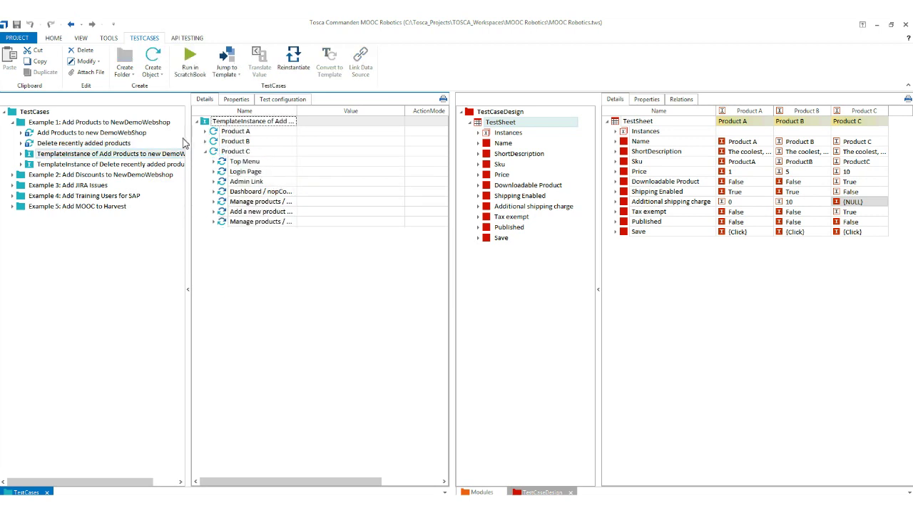
{"action": "left_click", "coordinate": [204, 151]}
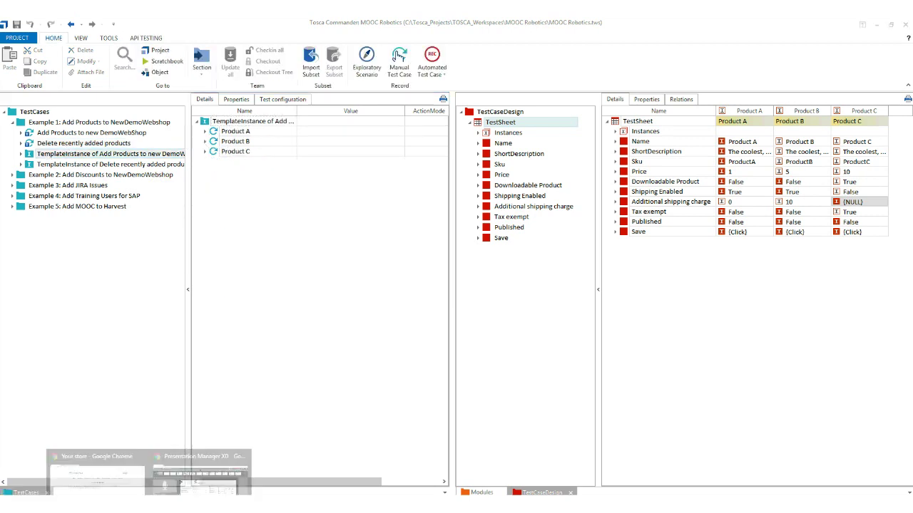
{"action": "left_click", "coordinate": [106, 492]}
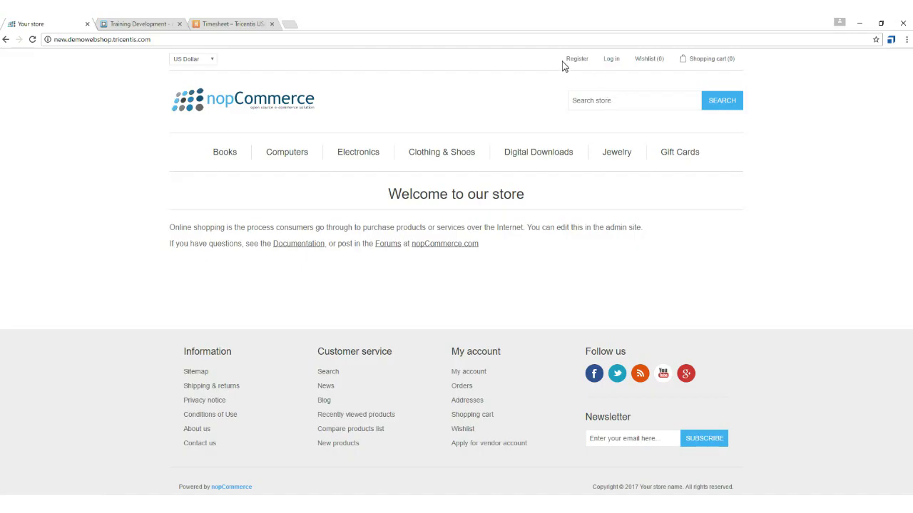
{"action": "left_click", "coordinate": [106, 492]}
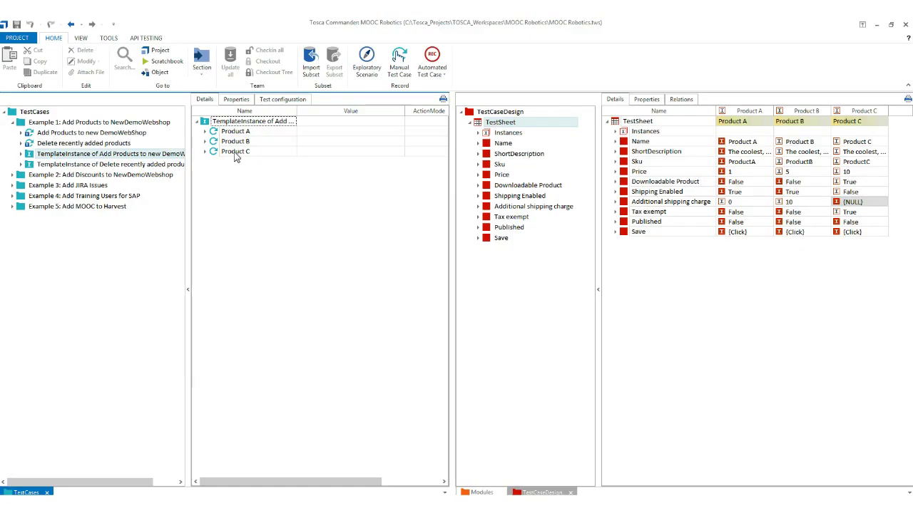
{"action": "left_click", "coordinate": [204, 123]}
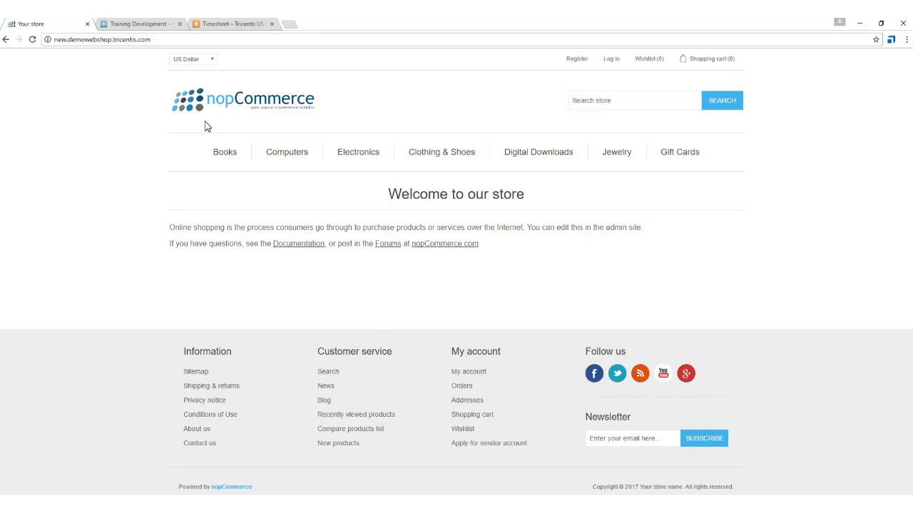
Log in, add and save the first new product via Manage Products, then log out.
{"action": "left_click", "coordinate": [612, 61]}
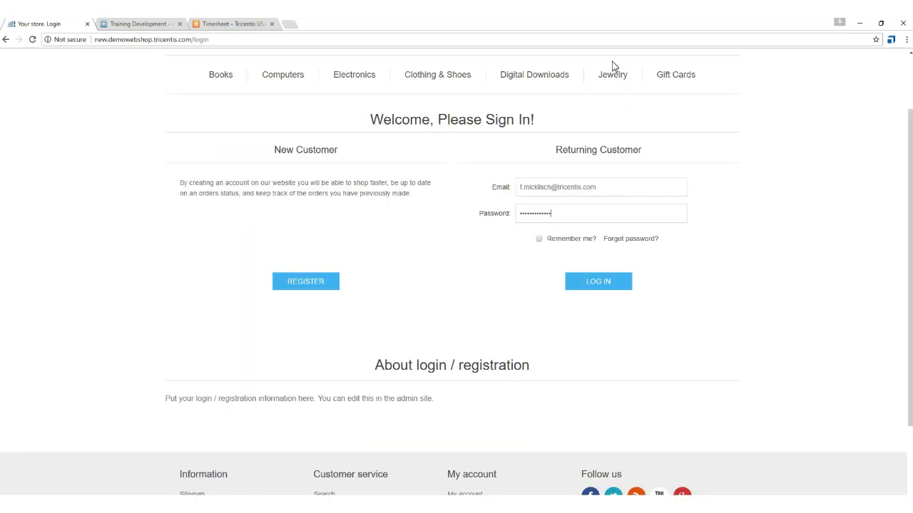
{"action": "left_click", "coordinate": [600, 283]}
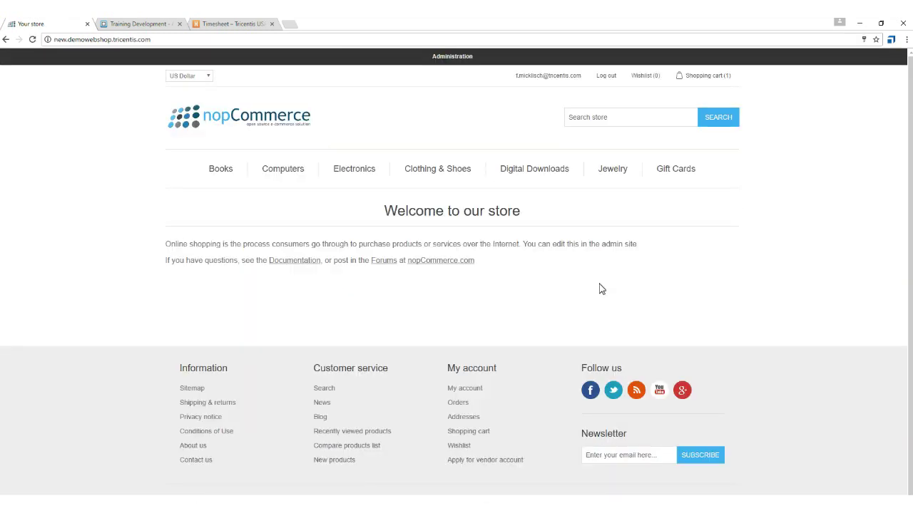
{"action": "left_click", "coordinate": [452, 56]}
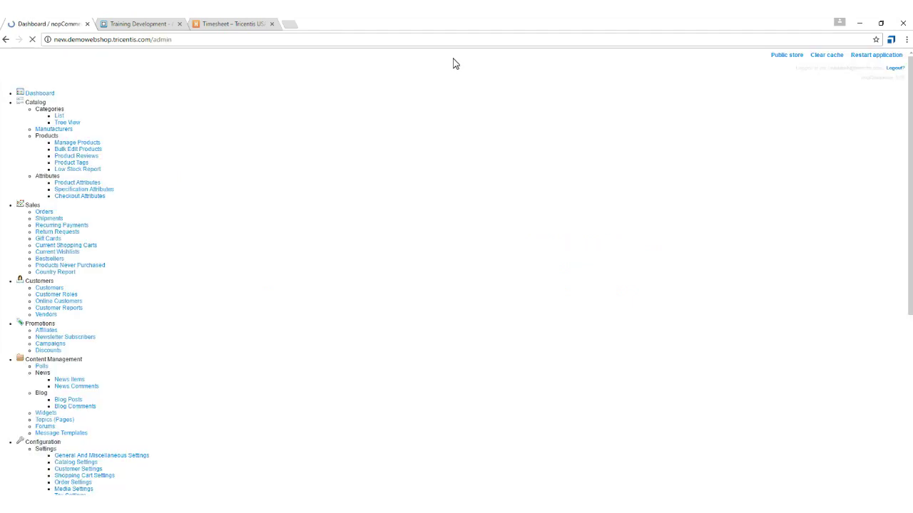
{"action": "mouse_move", "coordinate": [74, 88]}
{"action": "mouse_move", "coordinate": [65, 122]}
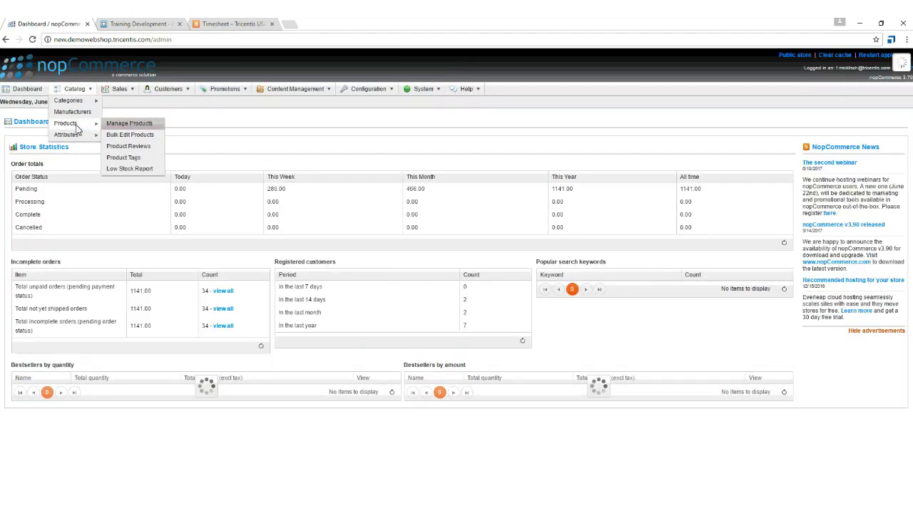
{"action": "left_click", "coordinate": [134, 128]}
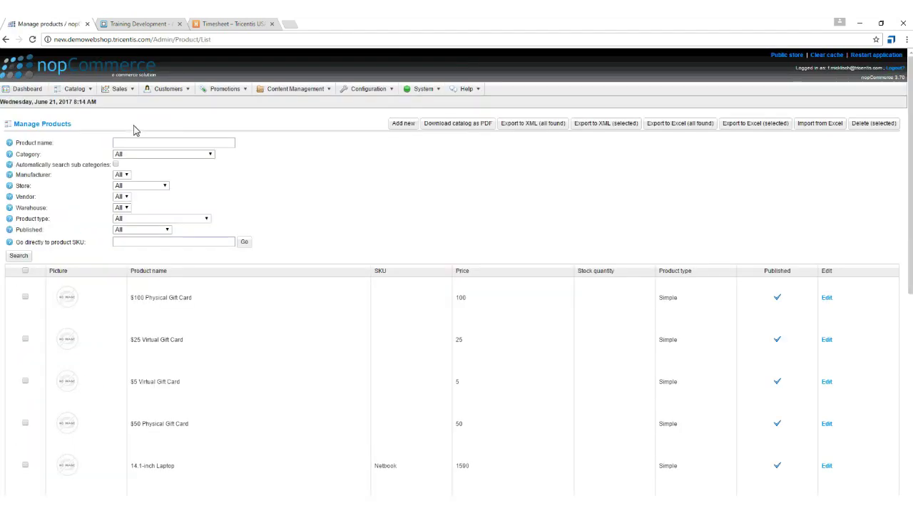
{"action": "left_click", "coordinate": [404, 126]}
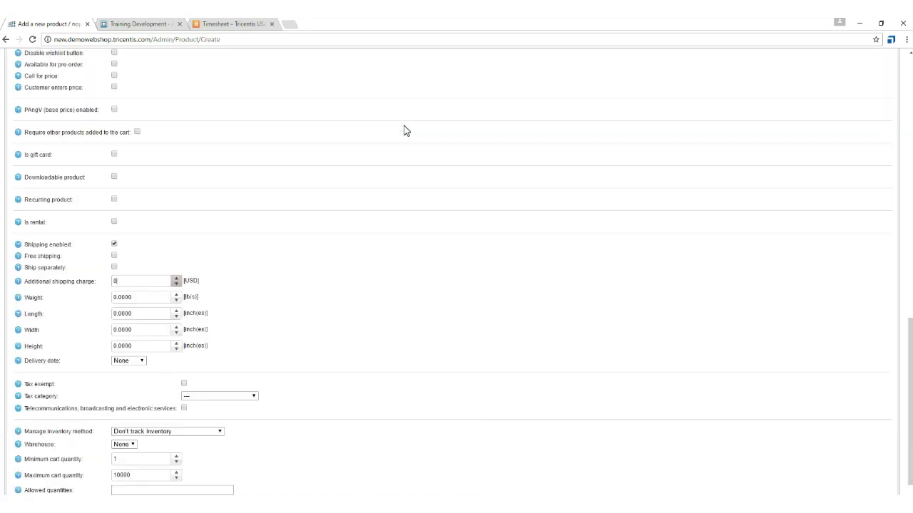
{"action": "left_click", "coordinate": [819, 125]}
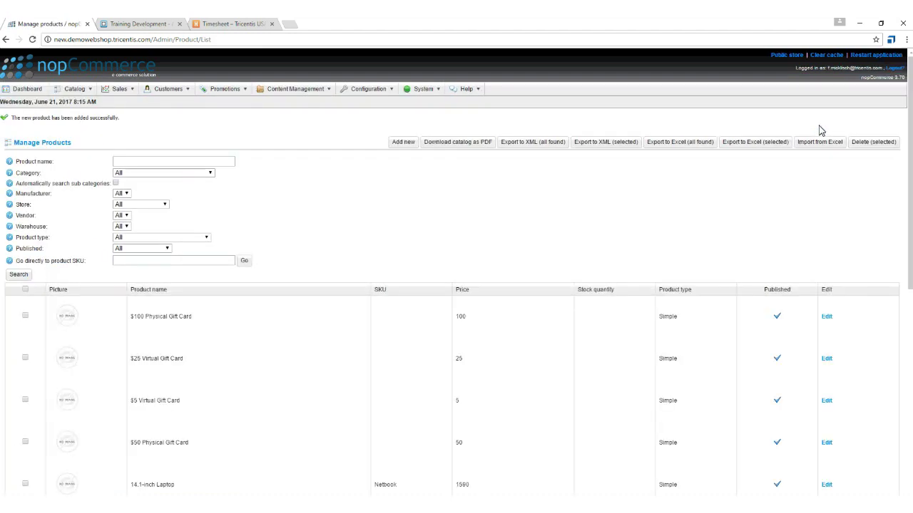
{"action": "left_click", "coordinate": [894, 69]}
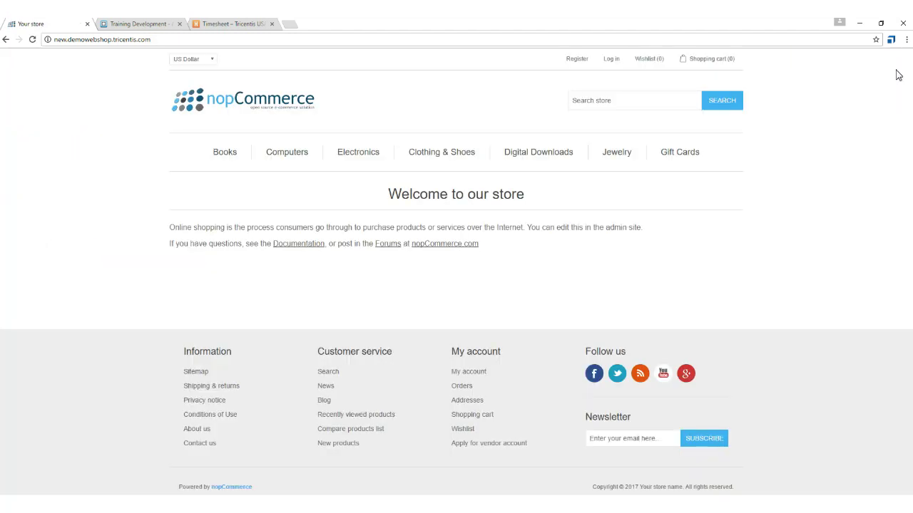
Log in again, add and save Product B via Manage Products, then log out.
{"action": "left_click", "coordinate": [612, 60]}
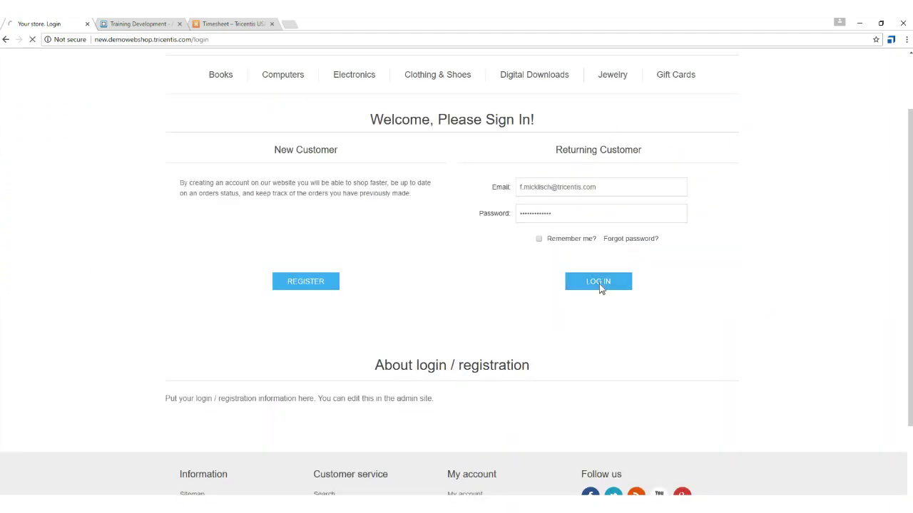
{"action": "left_click", "coordinate": [599, 287]}
{"action": "left_click", "coordinate": [454, 57]}
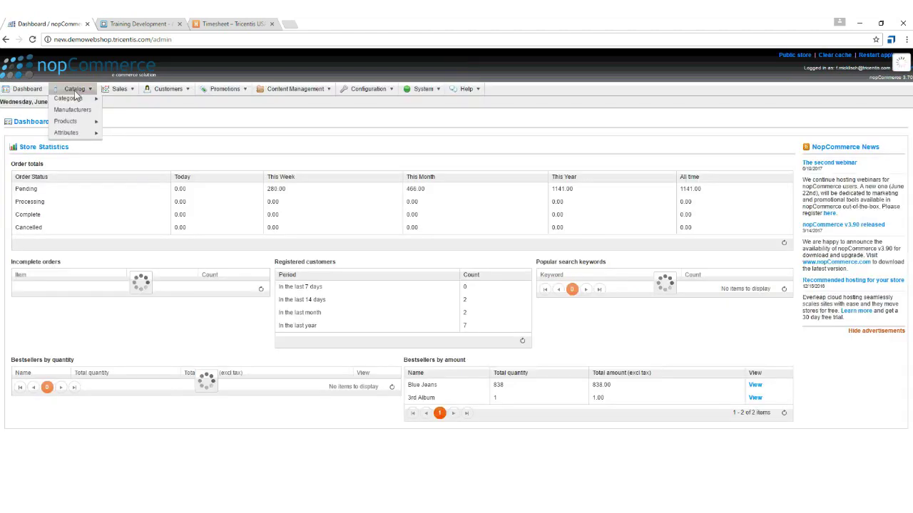
{"action": "mouse_move", "coordinate": [71, 122]}
{"action": "left_click", "coordinate": [134, 125]}
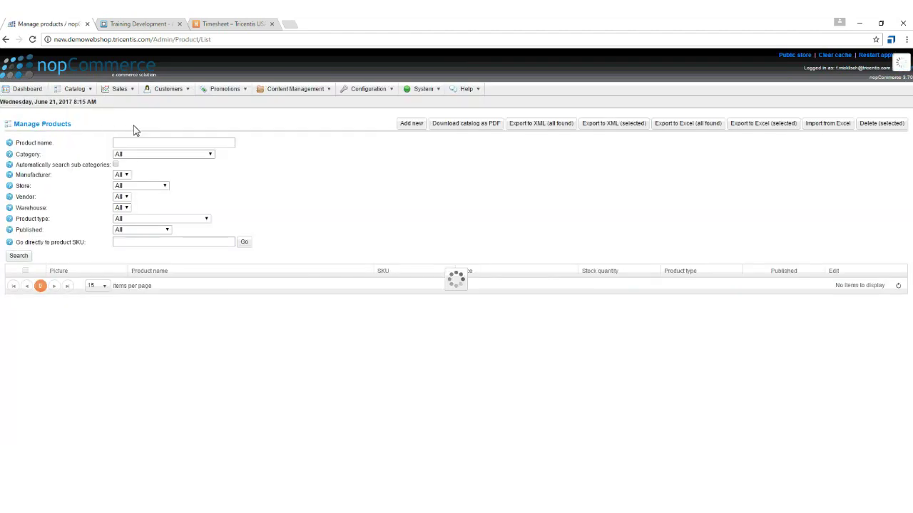
{"action": "left_click", "coordinate": [404, 129]}
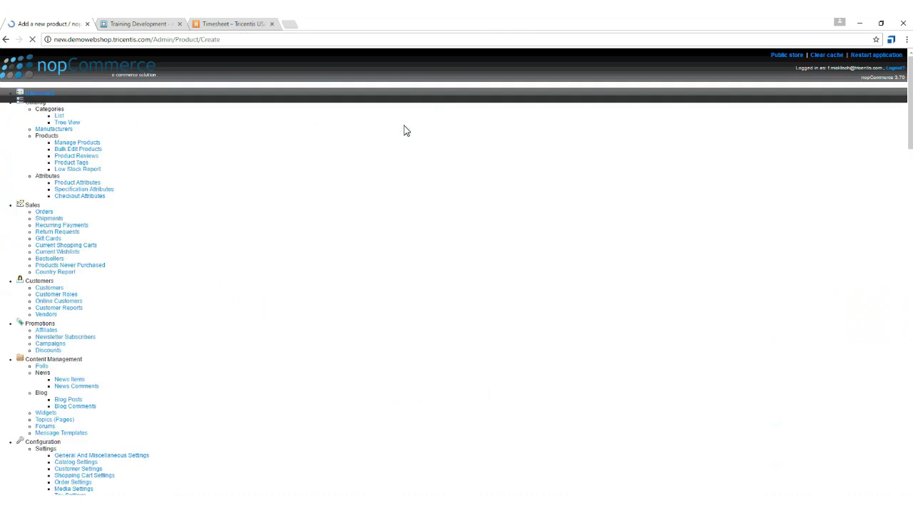
{"action": "scroll", "coordinate": [403, 131], "scroll_direction": "down", "scroll_amount": 10}
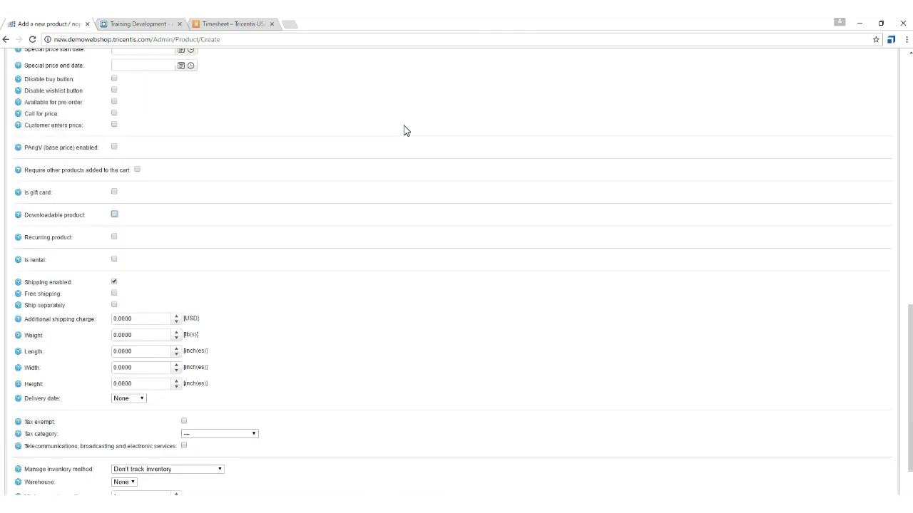
{"action": "scroll", "coordinate": [403, 131], "scroll_direction": "up", "scroll_amount": 10}
{"action": "left_click", "coordinate": [818, 124]}
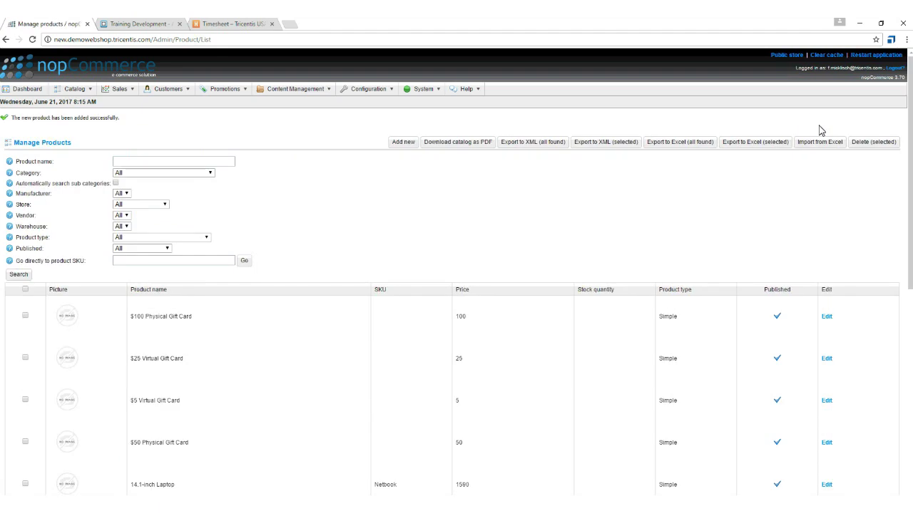
{"action": "left_click", "coordinate": [897, 70]}
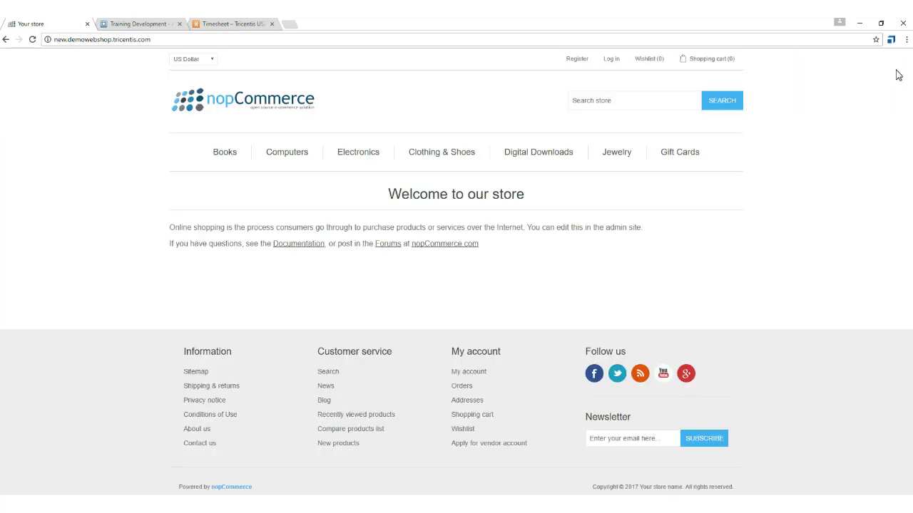
Sign in to the store and open the admin Manage Products list.
{"action": "left_click", "coordinate": [612, 60]}
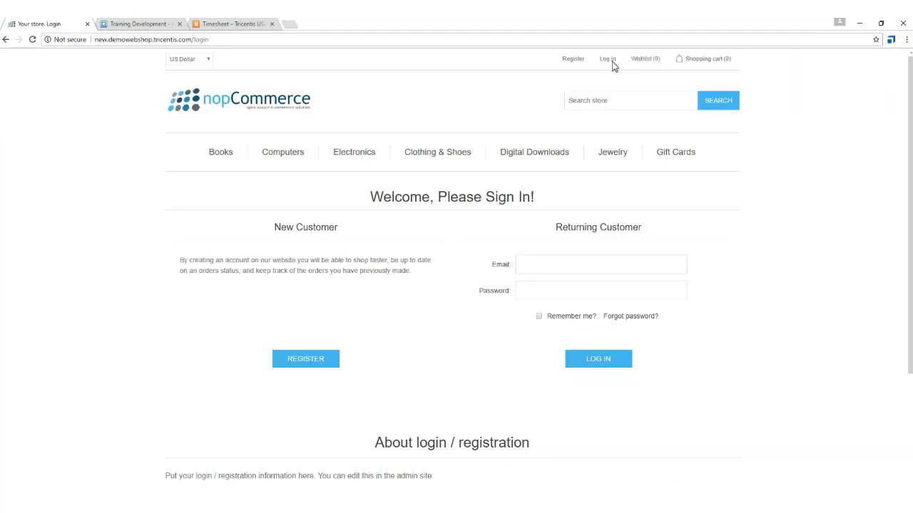
{"action": "scroll", "coordinate": [612, 59], "scroll_direction": "down", "scroll_amount": 2}
{"action": "left_click", "coordinate": [601, 283]}
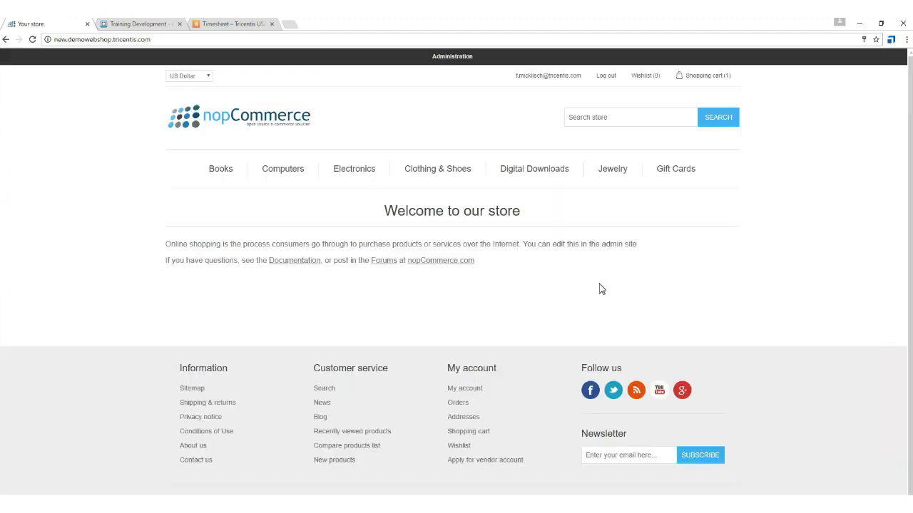
{"action": "left_click", "coordinate": [455, 62]}
{"action": "mouse_move", "coordinate": [74, 89]}
{"action": "mouse_move", "coordinate": [71, 122]}
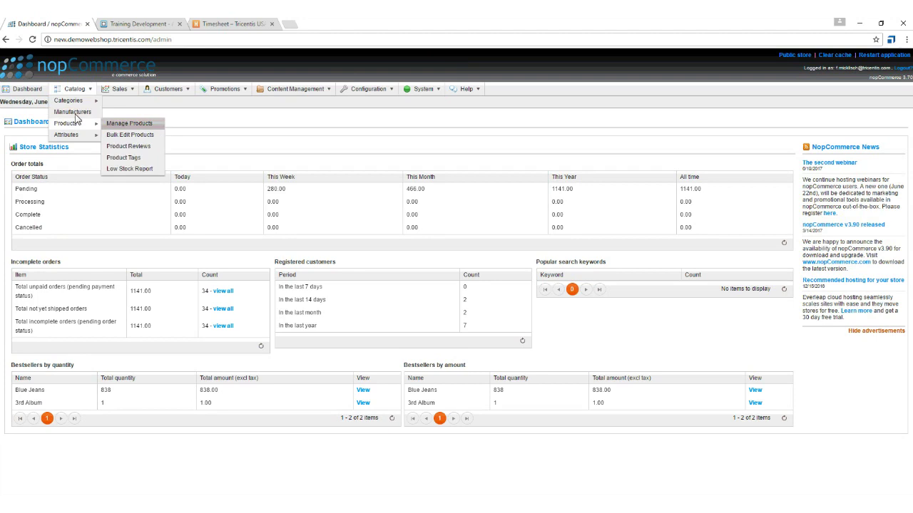
{"action": "left_click", "coordinate": [128, 128]}
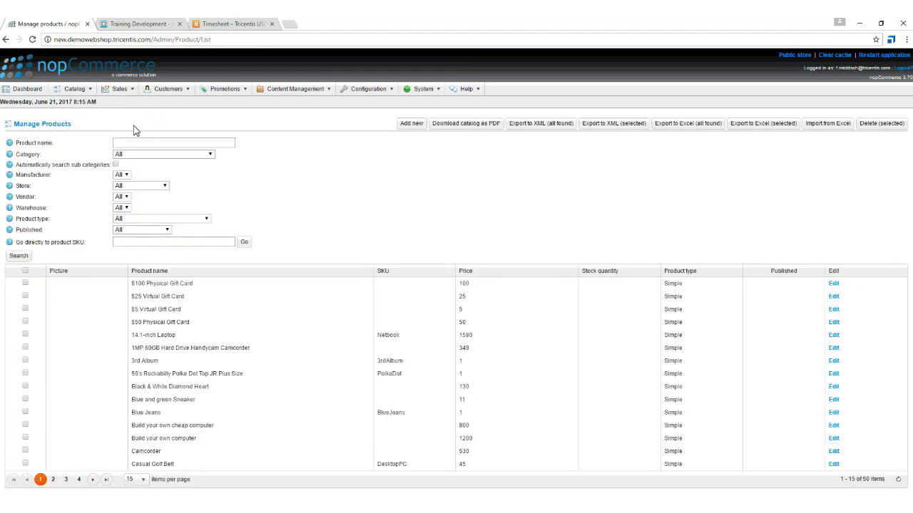
Add and save a new product with SKU ProductC, then log out.
{"action": "left_click", "coordinate": [404, 126]}
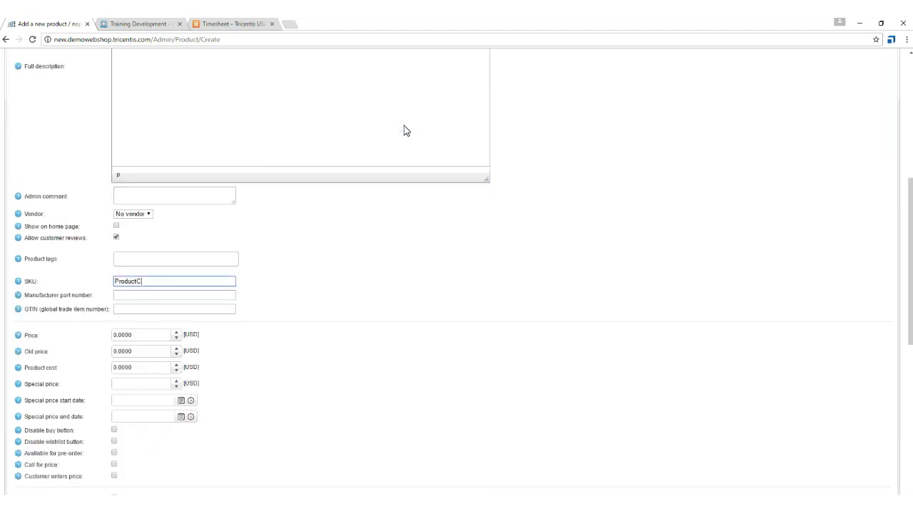
{"action": "left_click", "coordinate": [819, 126]}
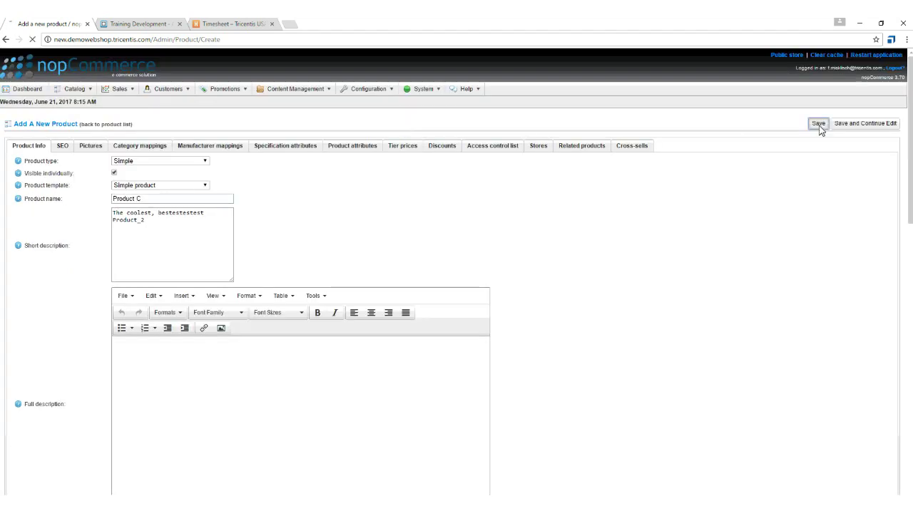
{"action": "left_click", "coordinate": [896, 69]}
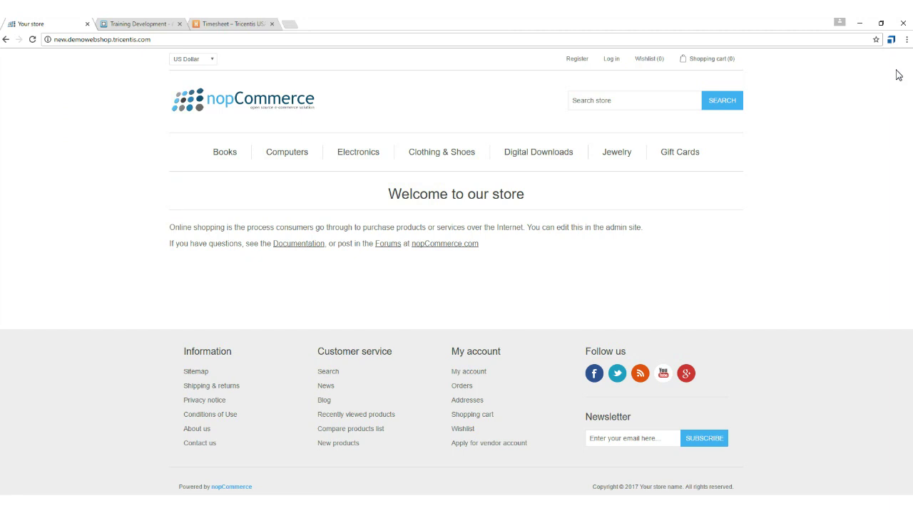
Back in Tosca Commander, review the run results and close the ScratchBook window.
{"action": "left_click", "coordinate": [175, 510]}
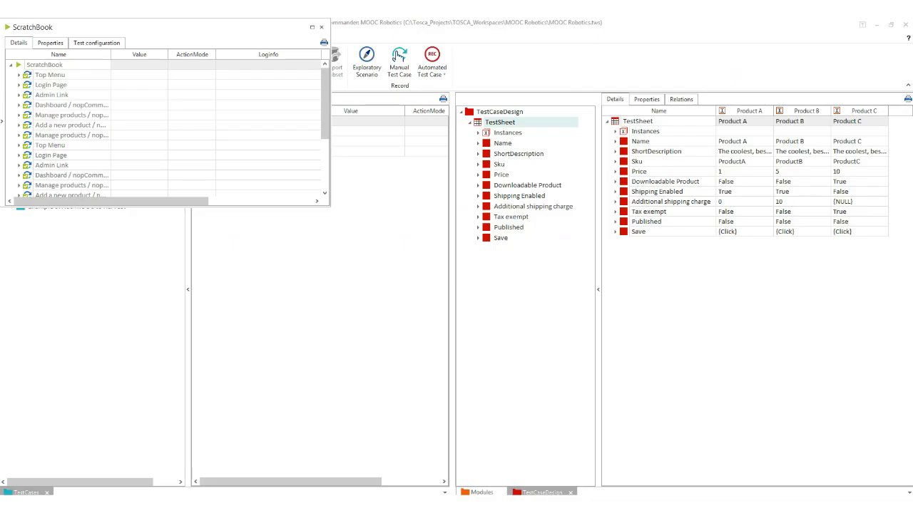
{"action": "scroll", "coordinate": [99, 125], "scroll_direction": "down", "scroll_amount": 5}
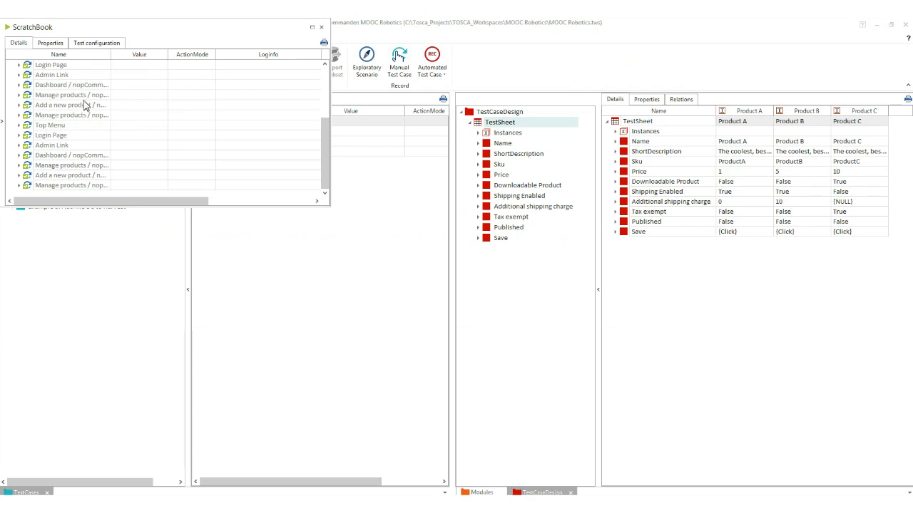
{"action": "scroll", "coordinate": [61, 92], "scroll_direction": "up", "scroll_amount": 3}
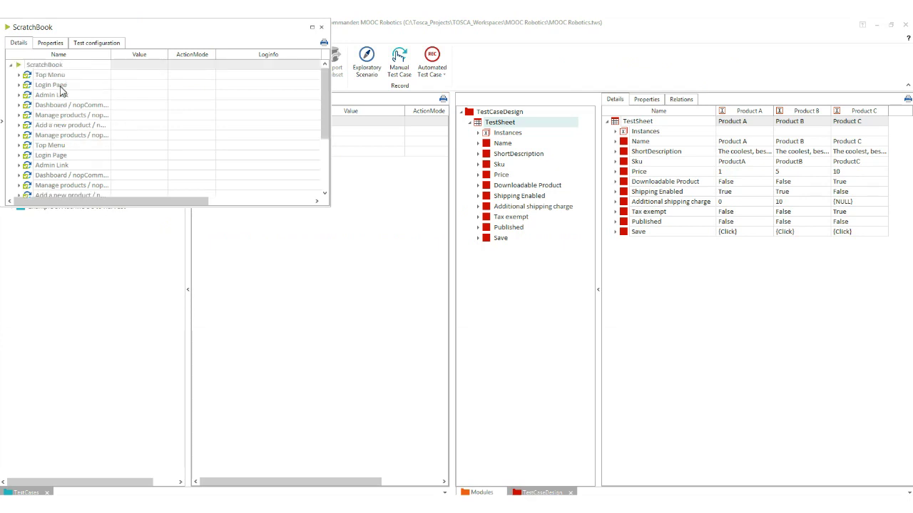
{"action": "scroll", "coordinate": [62, 90], "scroll_direction": "down", "scroll_amount": 1}
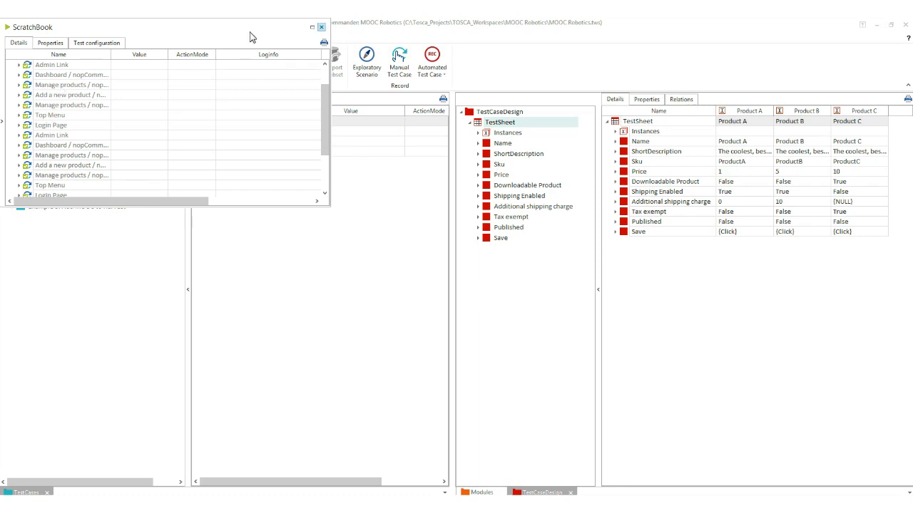
{"action": "left_click", "coordinate": [321, 29]}
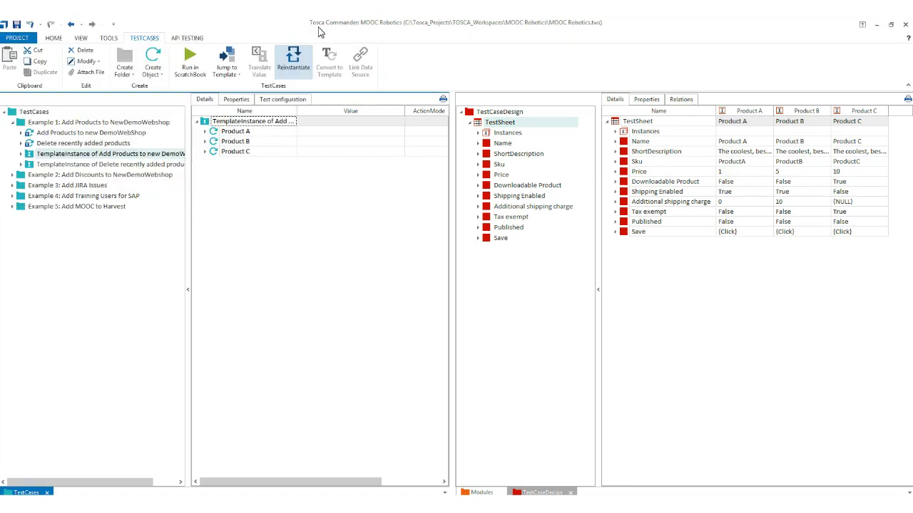
In the browser, sign in to the store with the saved account e-mail and password.
{"action": "mouse_move", "coordinate": [149, 508]}
{"action": "left_click", "coordinate": [107, 474]}
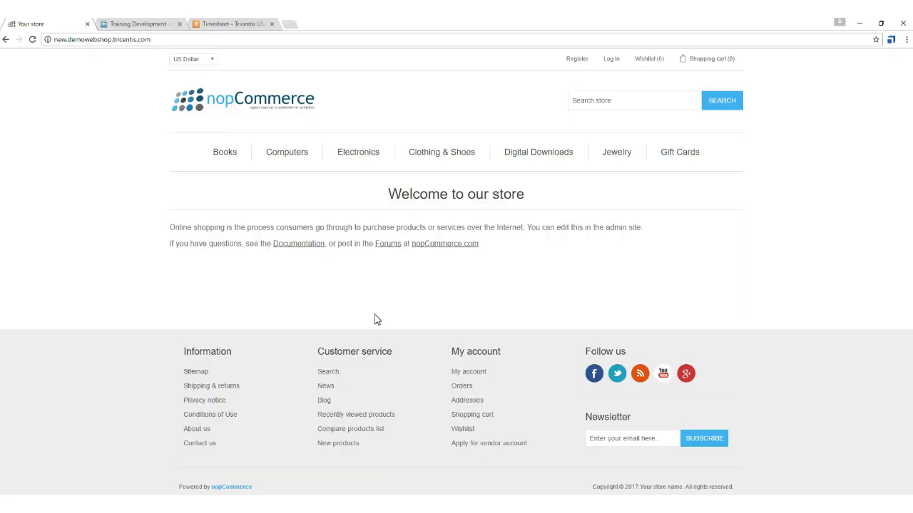
{"action": "left_click", "coordinate": [607, 60]}
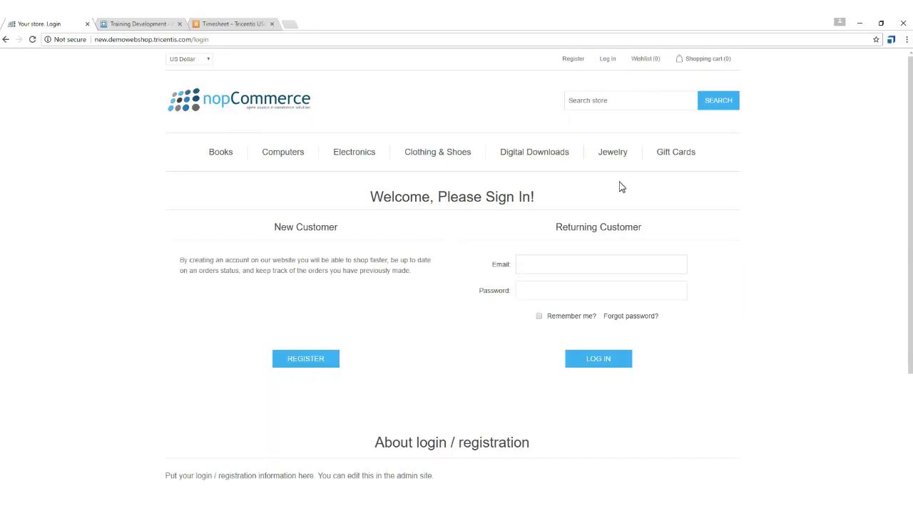
{"action": "left_click", "coordinate": [591, 269]}
{"action": "left_click", "coordinate": [589, 279]}
{"action": "left_click", "coordinate": [576, 295]}
{"action": "type", "text": "••••••••"}
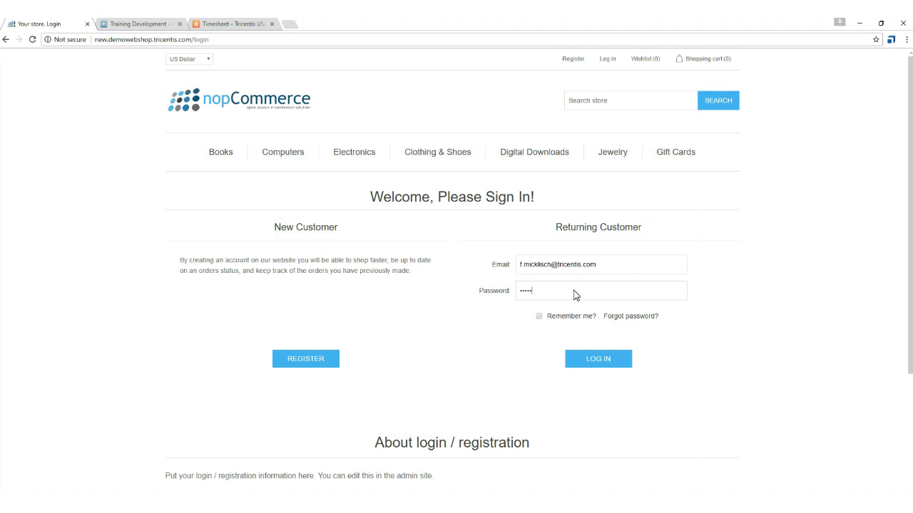
{"action": "type", "text": "•••••"}
{"action": "left_click", "coordinate": [604, 365]}
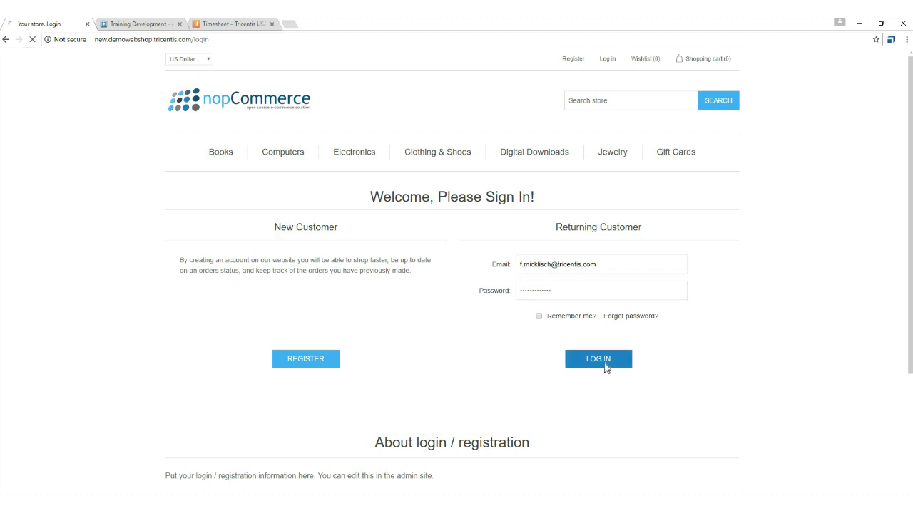
In the admin product list, look up SKU ProductA and open its edit page.
{"action": "left_click", "coordinate": [464, 62]}
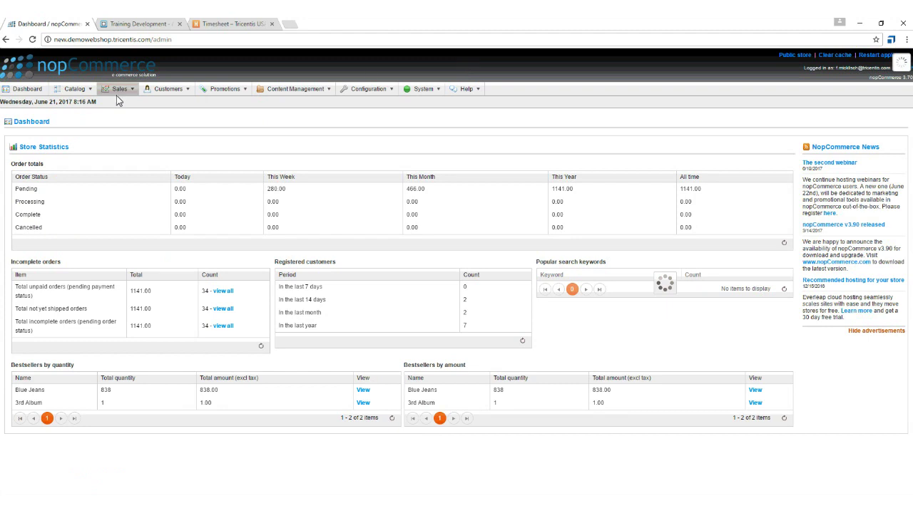
{"action": "mouse_move", "coordinate": [118, 101]}
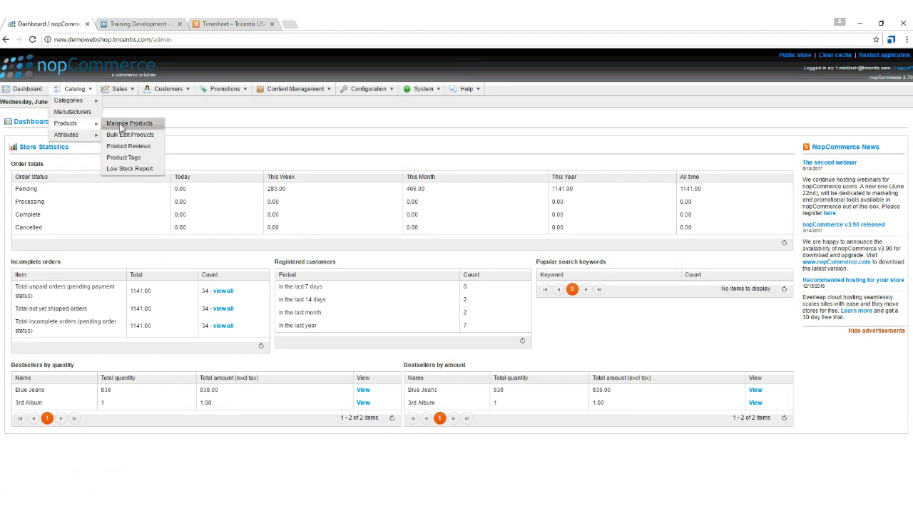
{"action": "left_click", "coordinate": [128, 126]}
{"action": "left_click", "coordinate": [121, 242]}
{"action": "type", "text": "Product"}
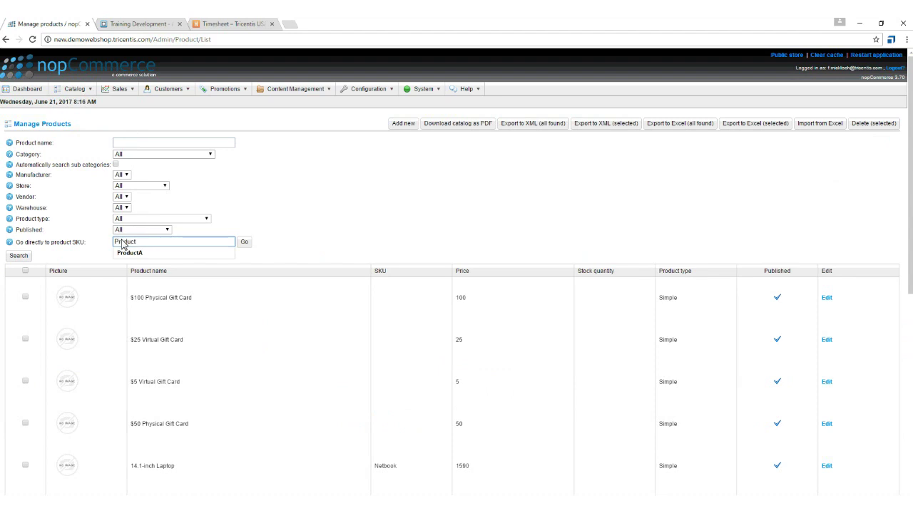
{"action": "key", "text": "Down"}
{"action": "key", "text": "Return"}
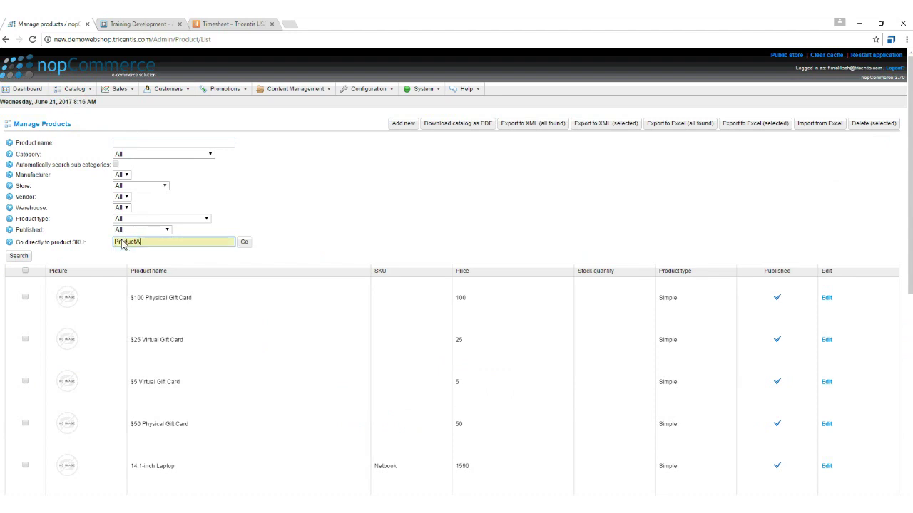
{"action": "left_click", "coordinate": [244, 242]}
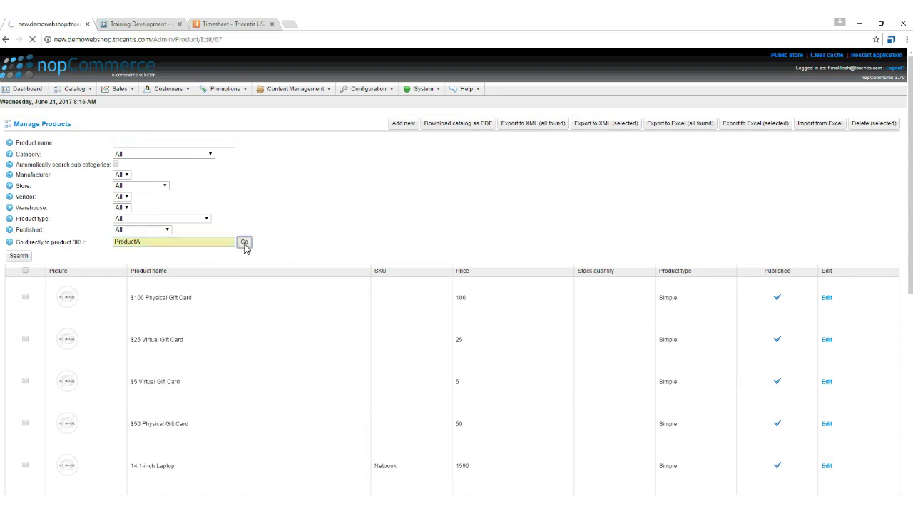
Review Product A's details (ID 67), then log out of the administration.
{"action": "scroll", "coordinate": [112, 190], "scroll_direction": "down", "scroll_amount": 3}
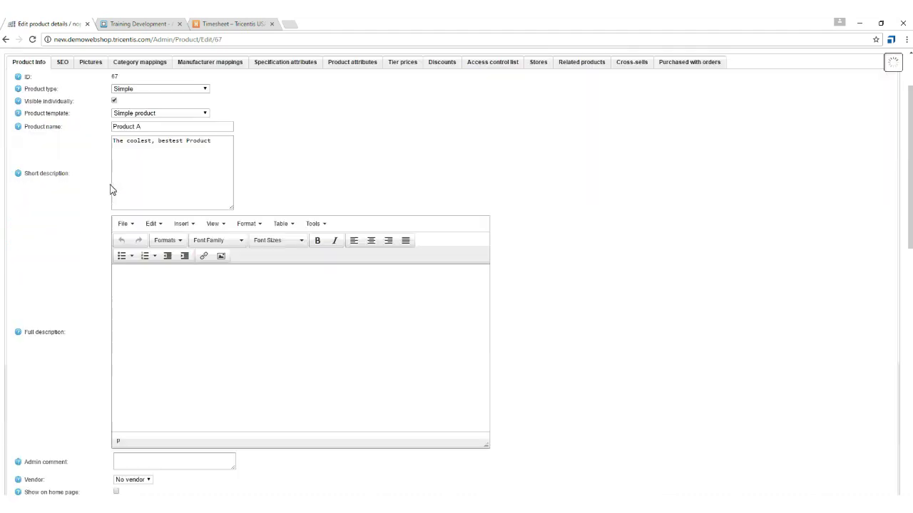
{"action": "scroll", "coordinate": [89, 203], "scroll_direction": "down", "scroll_amount": 2}
{"action": "scroll", "coordinate": [89, 203], "scroll_direction": "down", "scroll_amount": 3}
{"action": "scroll", "coordinate": [89, 203], "scroll_direction": "up", "scroll_amount": 1}
{"action": "scroll", "coordinate": [89, 202], "scroll_direction": "up", "scroll_amount": 7}
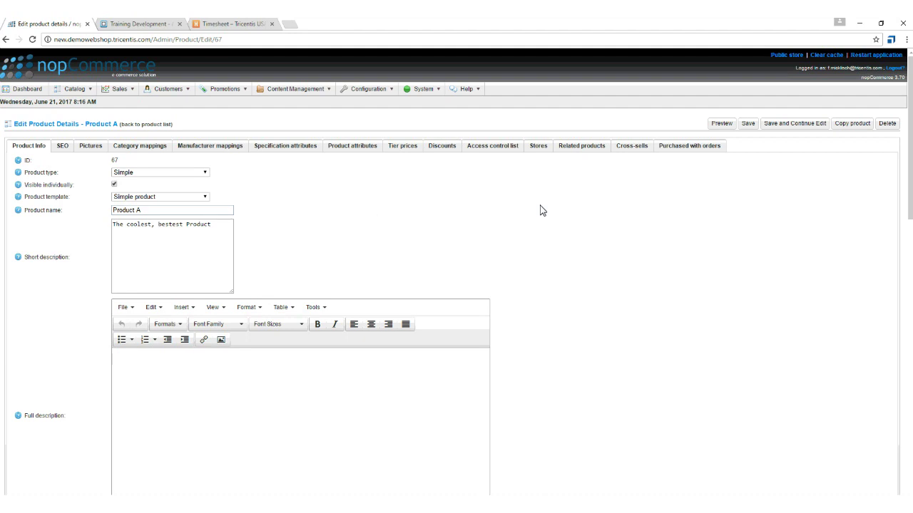
{"action": "left_click", "coordinate": [895, 68]}
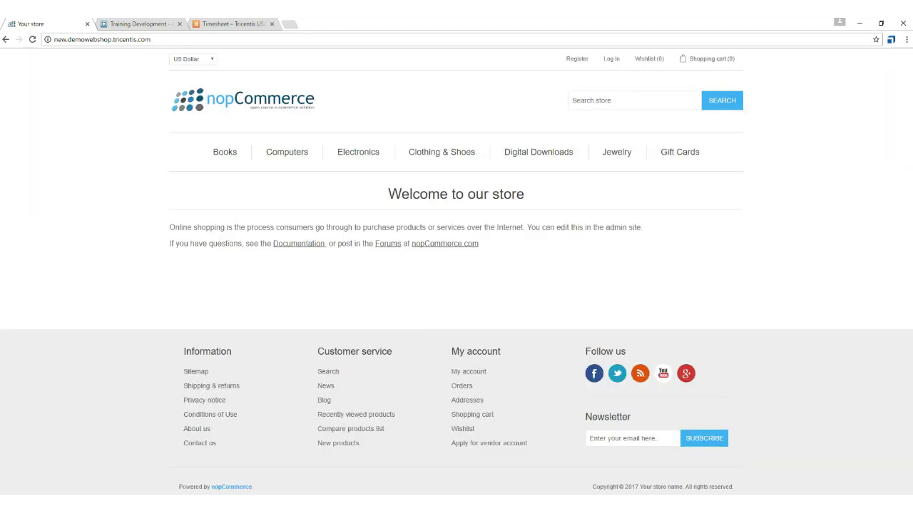
Select the Delete recently added products instance in Tosca, then sign in with the account e-mail.
{"action": "key", "text": "alt+Tab"}
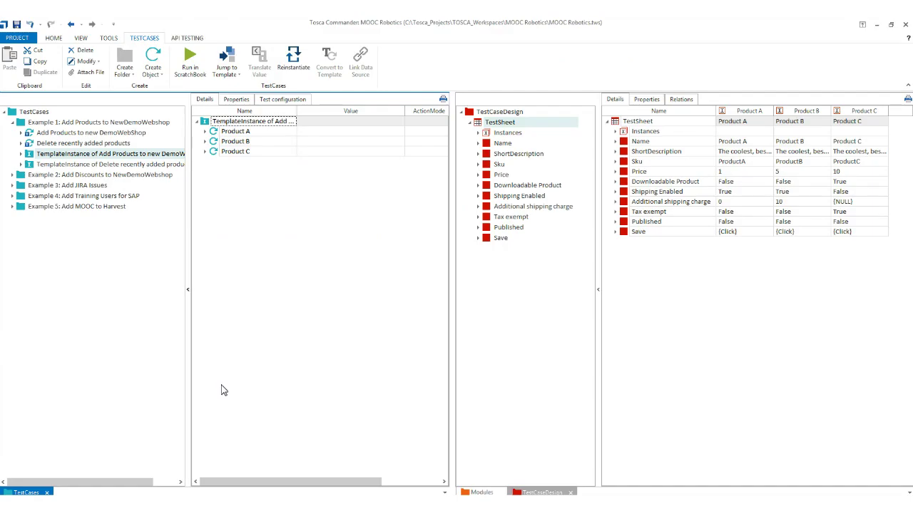
{"action": "left_click", "coordinate": [53, 164]}
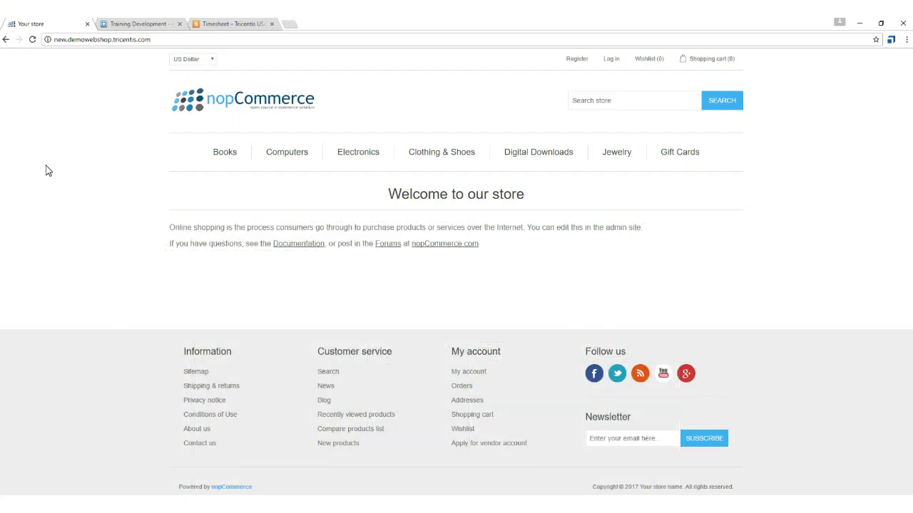
{"action": "left_click", "coordinate": [611, 60]}
{"action": "scroll", "coordinate": [612, 65], "scroll_direction": "down", "scroll_amount": 1}
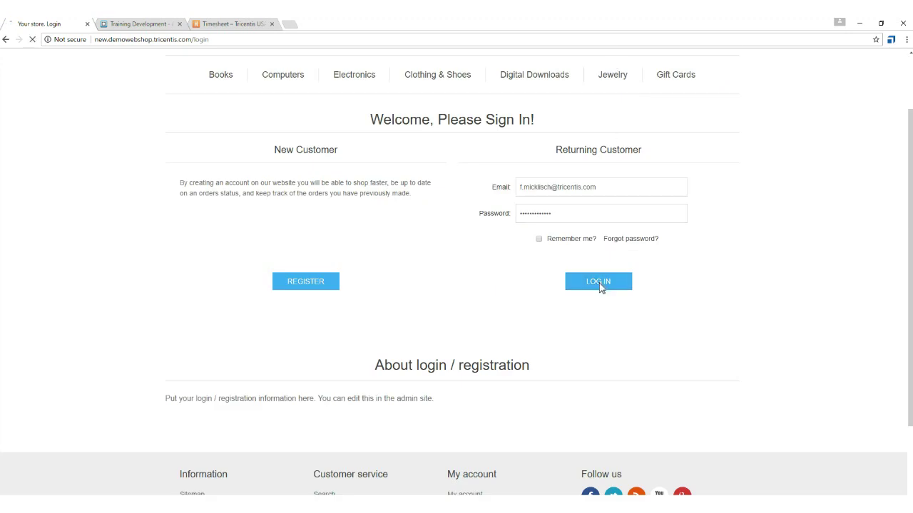
{"action": "left_click", "coordinate": [599, 283]}
Open Manage Products and jump to the edit page for SKU ProductA.
{"action": "left_click", "coordinate": [454, 60]}
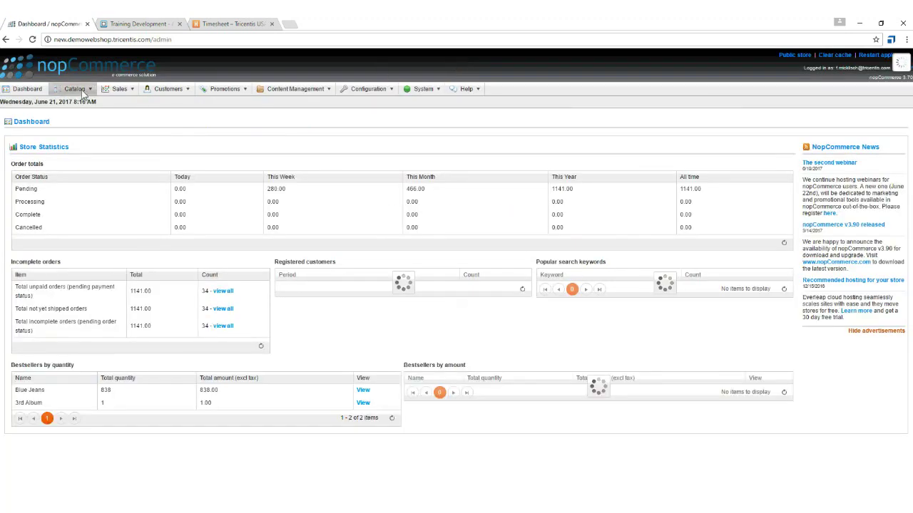
{"action": "mouse_move", "coordinate": [84, 95]}
{"action": "left_click", "coordinate": [133, 126]}
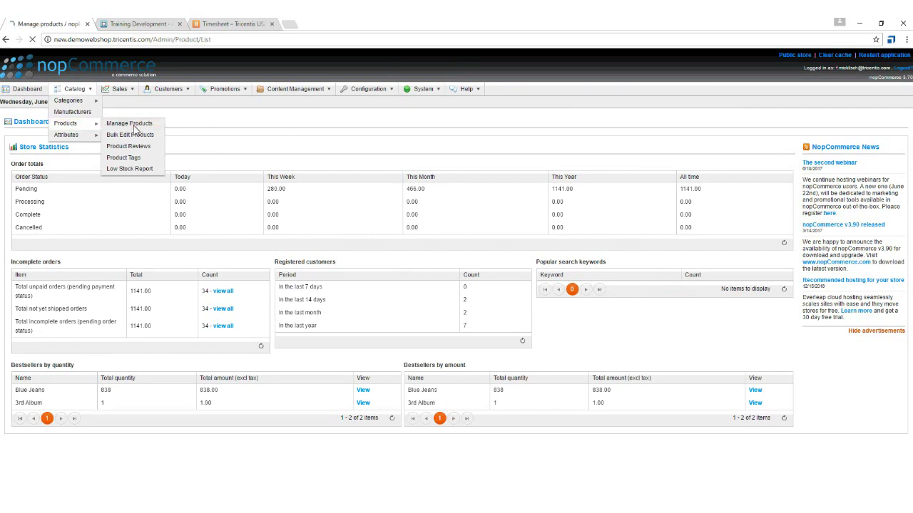
{"action": "type", "text": "ProductA"}
{"action": "left_click", "coordinate": [244, 243]}
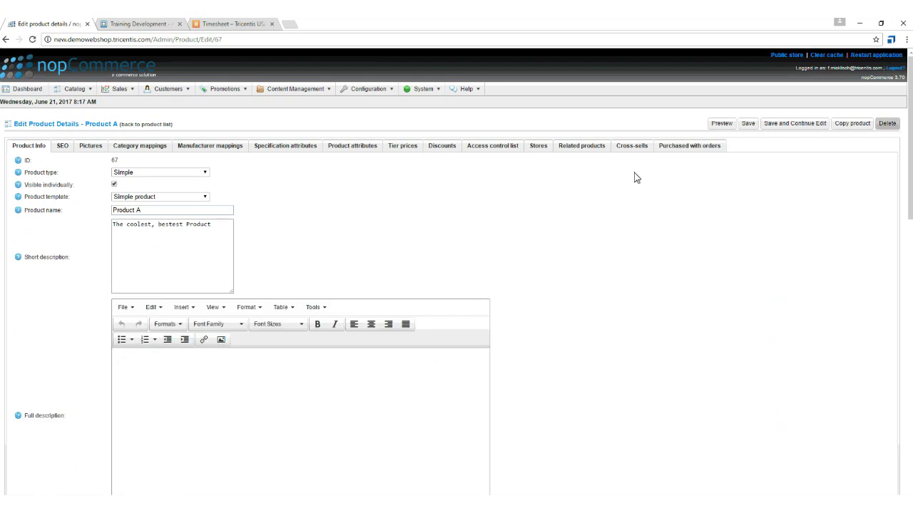
Delete Product A with confirmation, then sign out.
{"action": "left_click", "coordinate": [887, 124]}
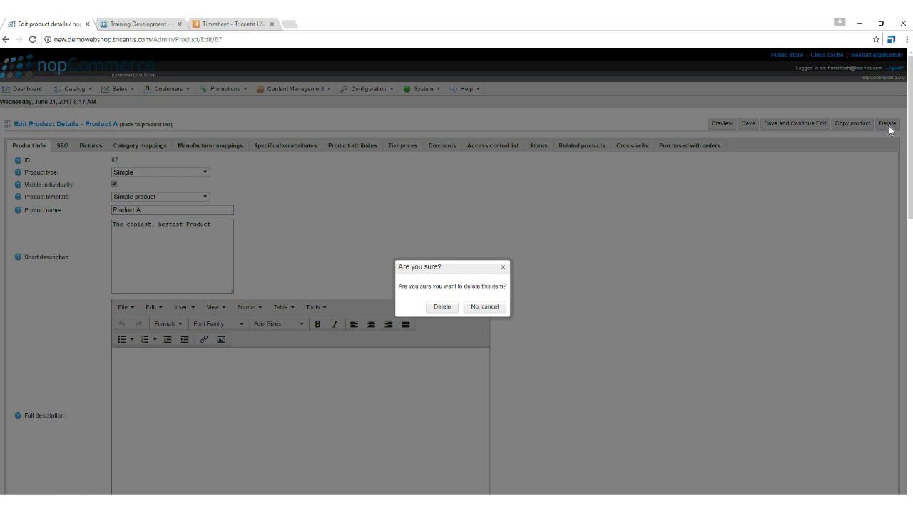
{"action": "left_click", "coordinate": [443, 309]}
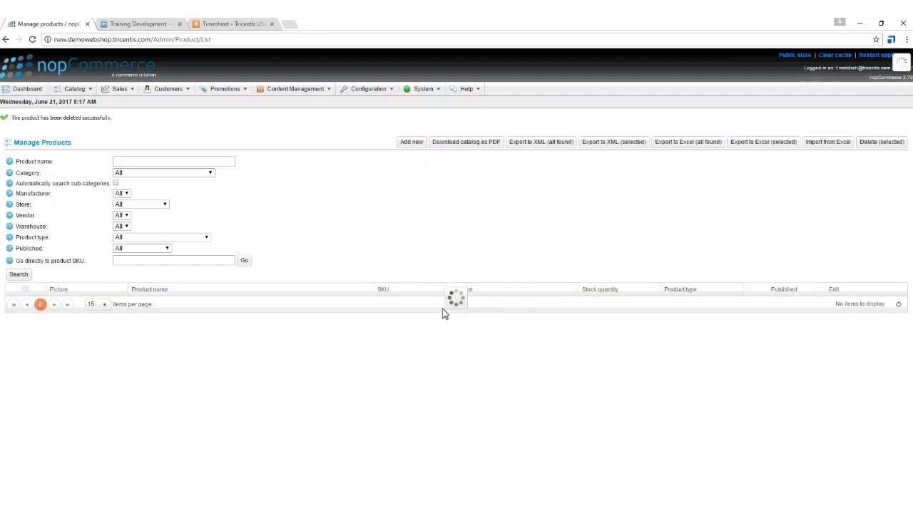
{"action": "left_click", "coordinate": [898, 75]}
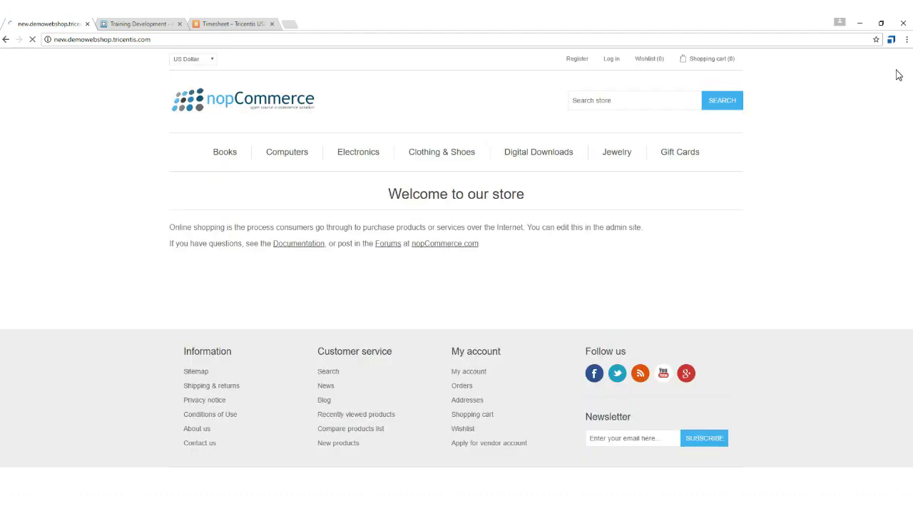
Sign back in, look up SKU ProductB in Manage Products, and delete it with confirmation.
{"action": "left_click", "coordinate": [612, 60]}
{"action": "scroll", "coordinate": [614, 64], "scroll_direction": "down", "scroll_amount": 1}
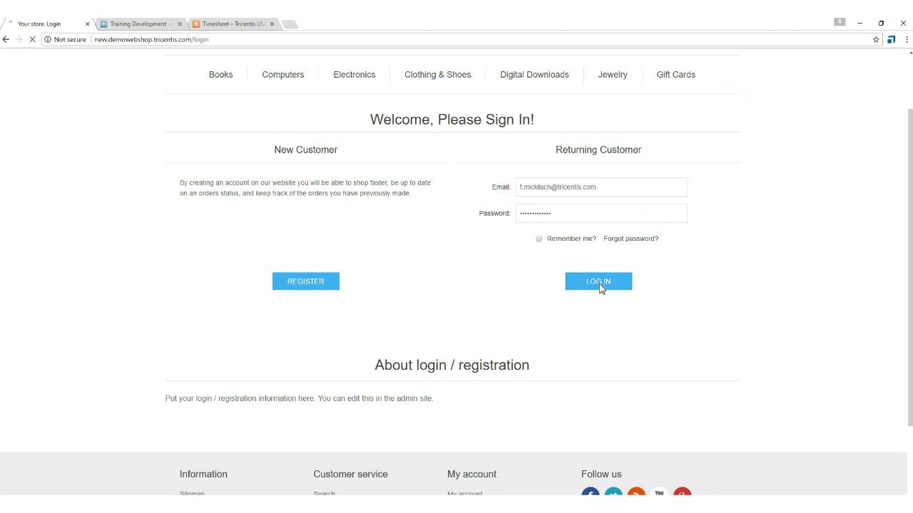
{"action": "left_click", "coordinate": [599, 283]}
{"action": "left_click", "coordinate": [455, 60]}
{"action": "mouse_move", "coordinate": [83, 95]}
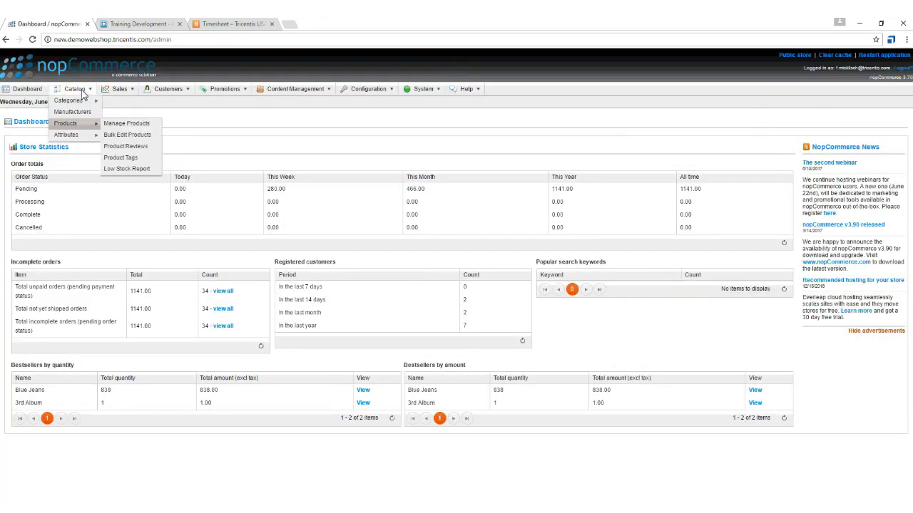
{"action": "left_click", "coordinate": [134, 125]}
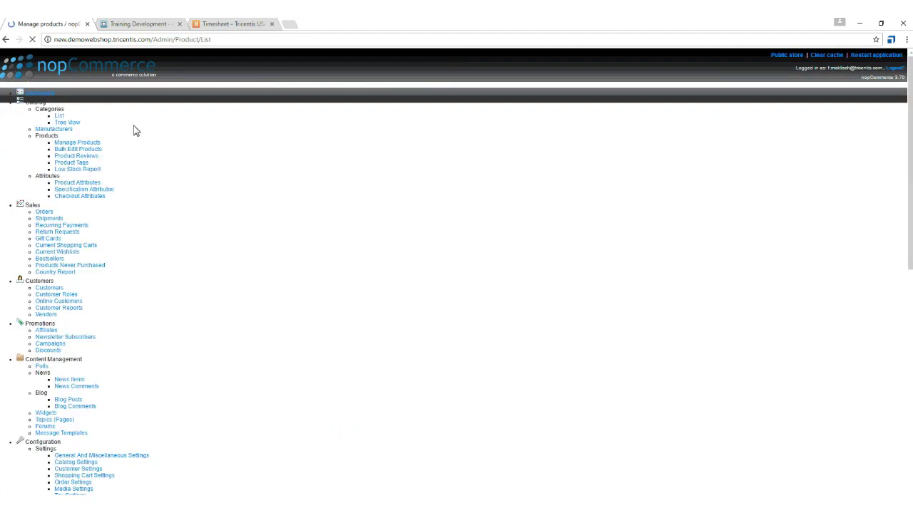
{"action": "type", "text": "ProductB"}
{"action": "left_click", "coordinate": [244, 243]}
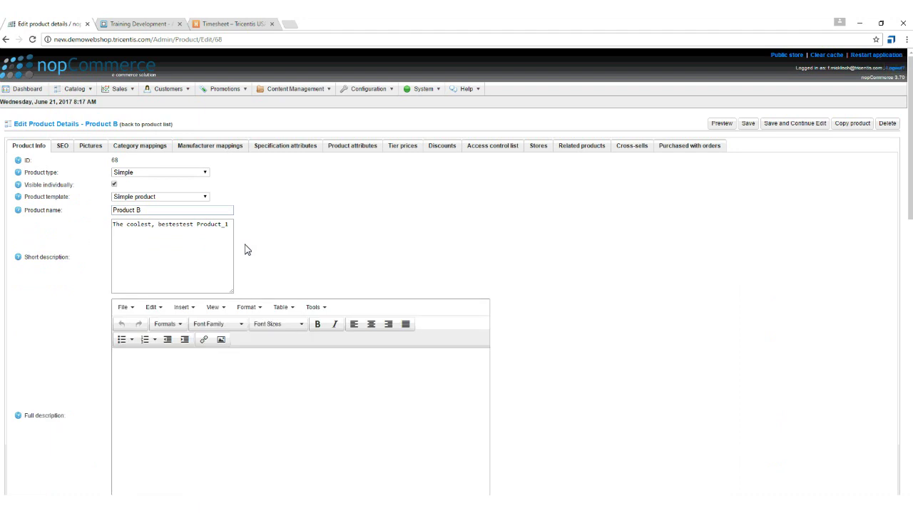
{"action": "left_click", "coordinate": [887, 125]}
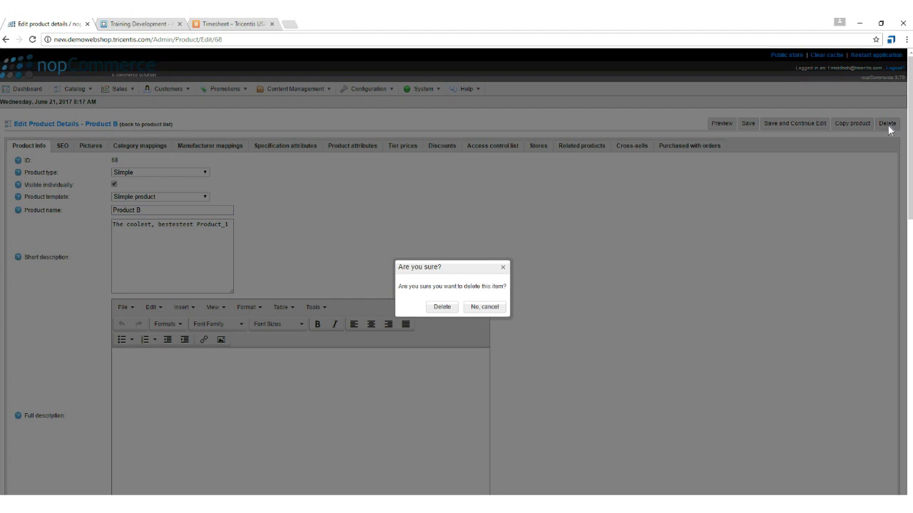
{"action": "left_click", "coordinate": [442, 309]}
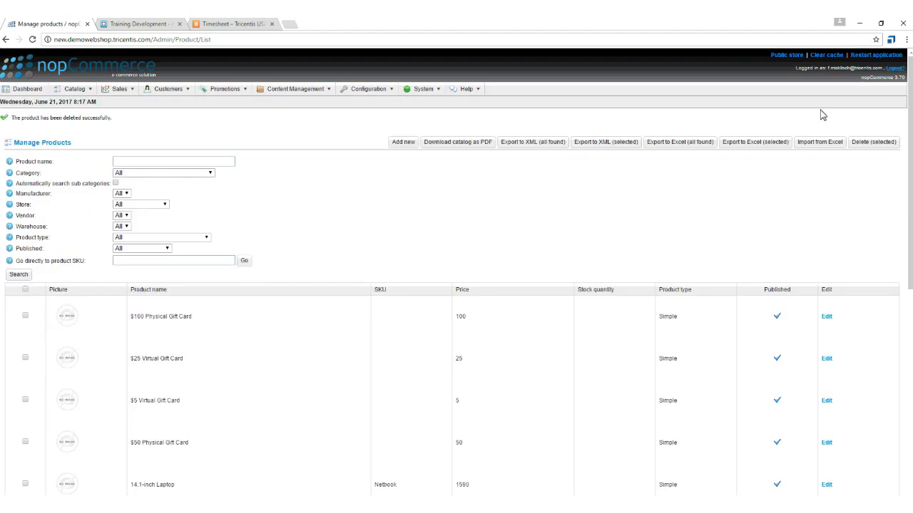
Log out, sign back in with the account e-mail, and open the admin product list.
{"action": "left_click", "coordinate": [891, 69]}
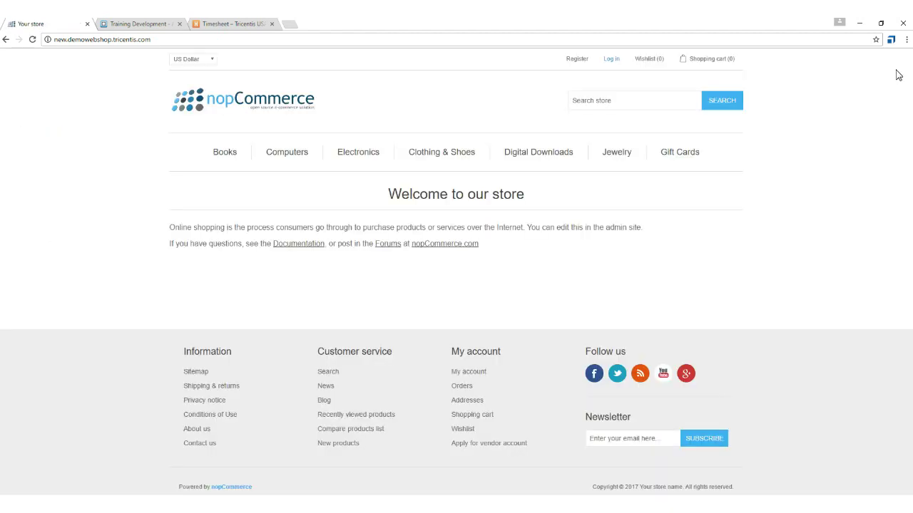
{"action": "left_click", "coordinate": [611, 60]}
{"action": "scroll", "coordinate": [603, 267], "scroll_direction": "down", "scroll_amount": 1}
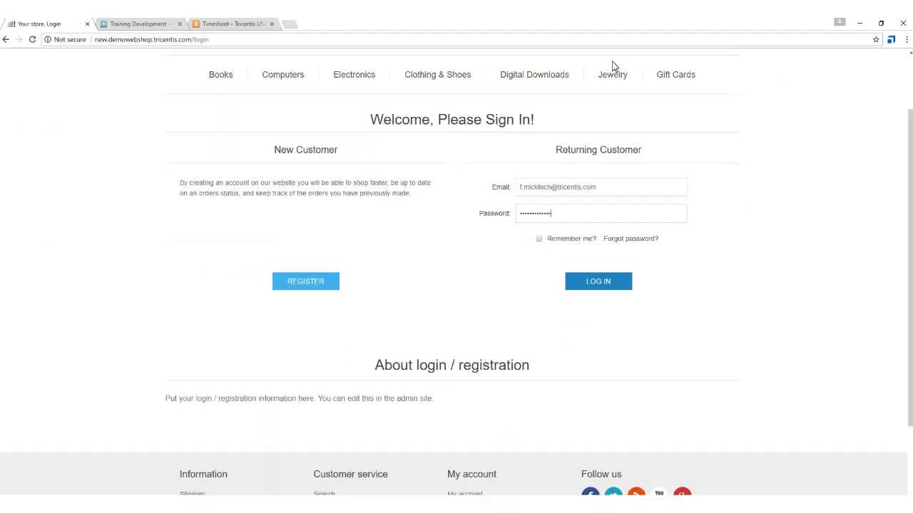
{"action": "left_click", "coordinate": [601, 283]}
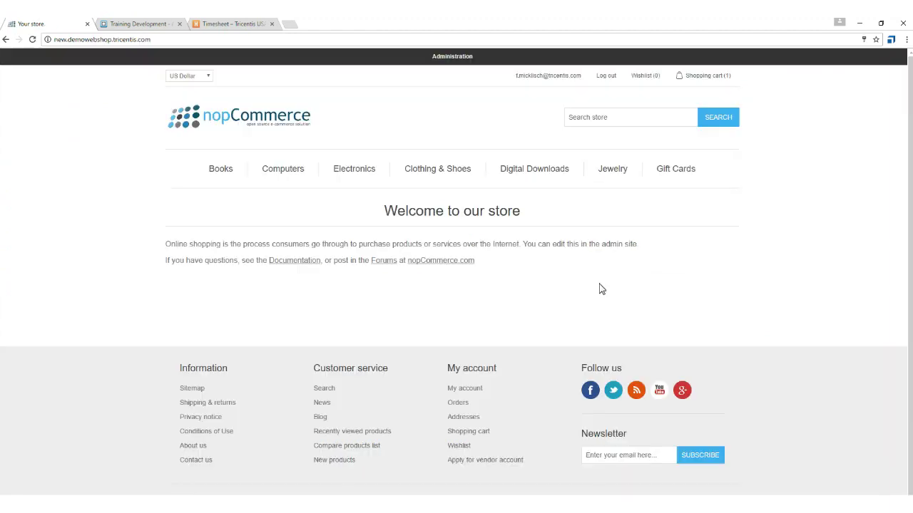
{"action": "left_click", "coordinate": [454, 60]}
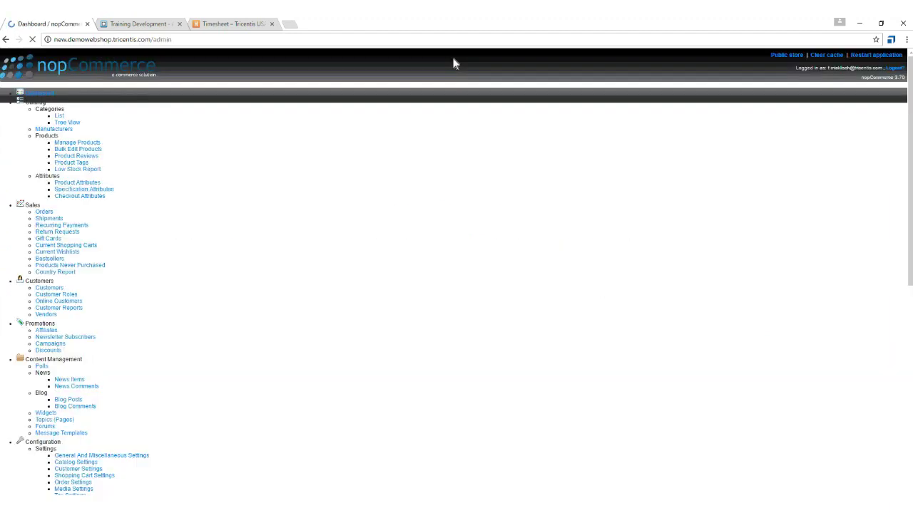
{"action": "mouse_move", "coordinate": [83, 126]}
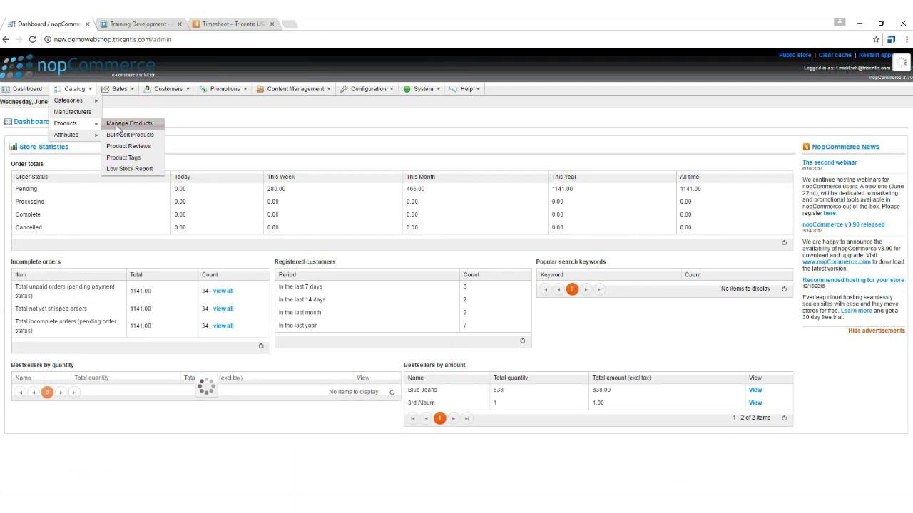
{"action": "left_click", "coordinate": [134, 127]}
Look up SKU ProductC and delete that product with confirmation.
{"action": "type", "text": "ProductC"}
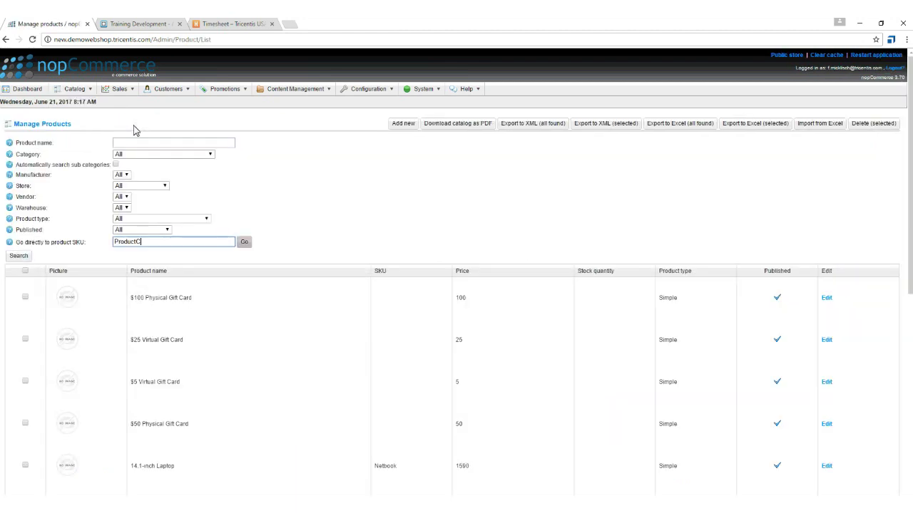
{"action": "left_click", "coordinate": [245, 244]}
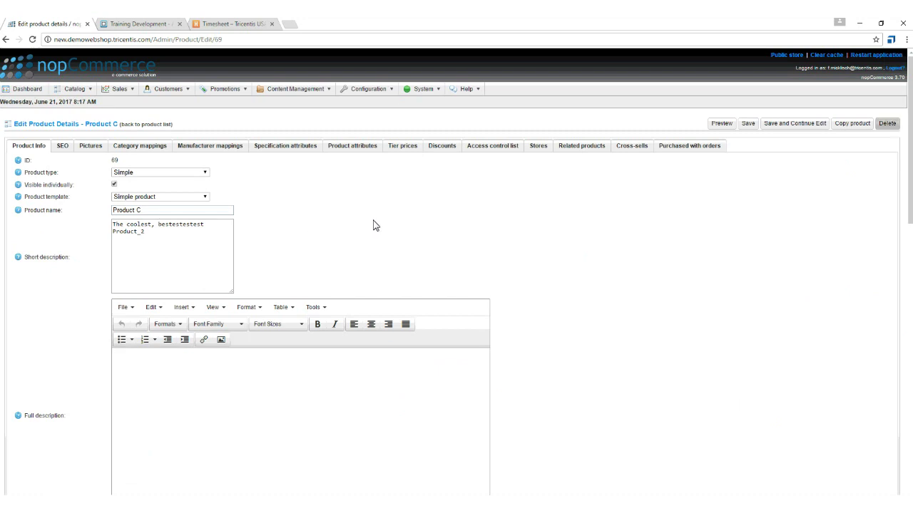
{"action": "left_click", "coordinate": [888, 127]}
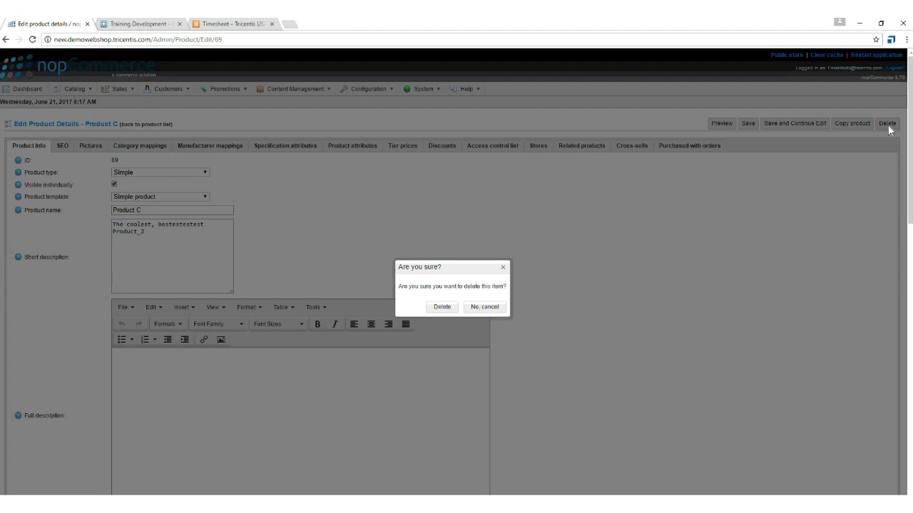
{"action": "left_click", "coordinate": [442, 308]}
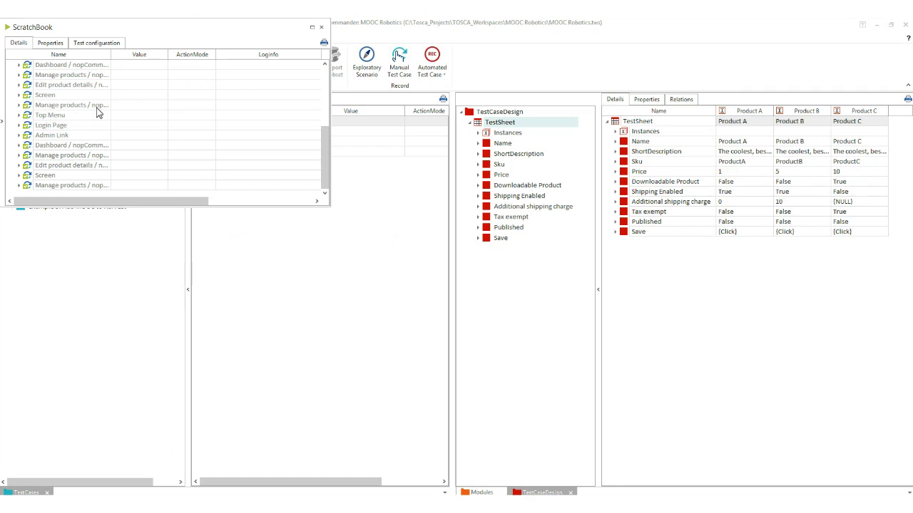
Close the ScratchBook, collapse Example 1, and select 'Example 2: Add Discounts to NewDemoWebshop'.
{"action": "scroll", "coordinate": [98, 113], "scroll_direction": "up", "scroll_amount": 5}
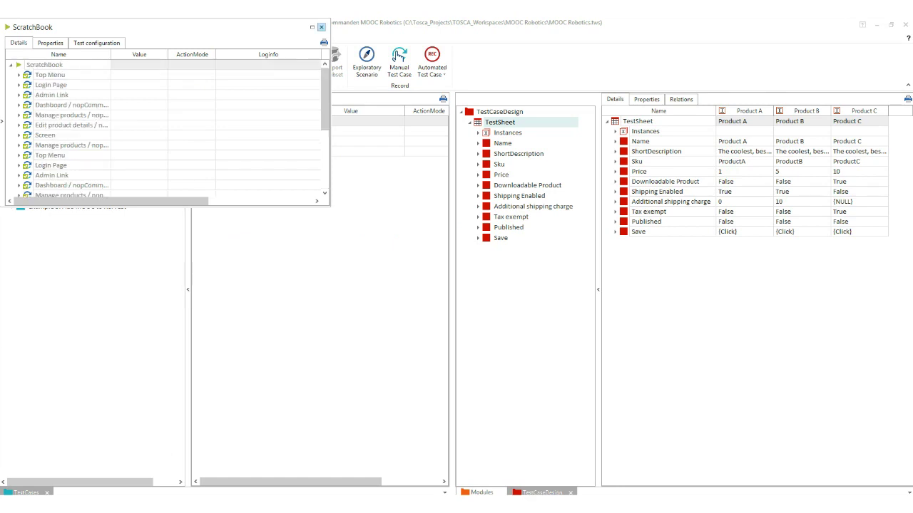
{"action": "left_click", "coordinate": [321, 26]}
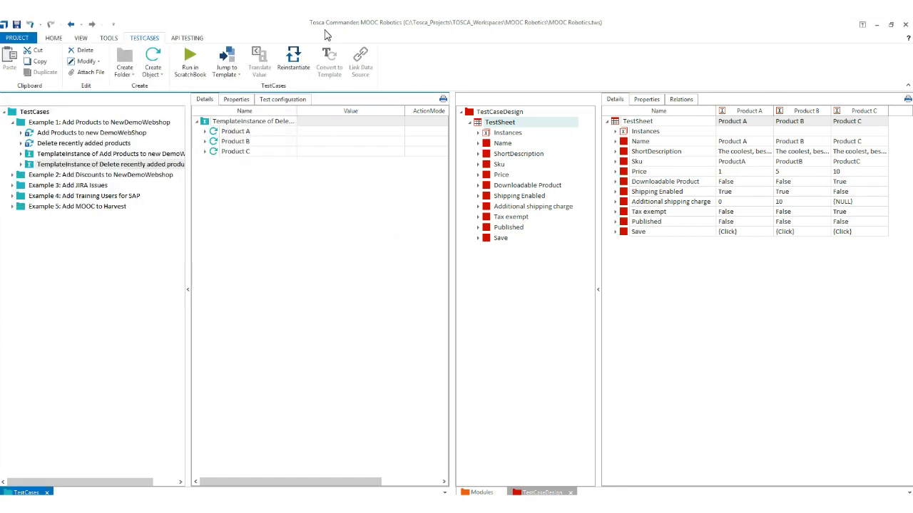
{"action": "left_click", "coordinate": [12, 122]}
{"action": "left_click", "coordinate": [20, 133]}
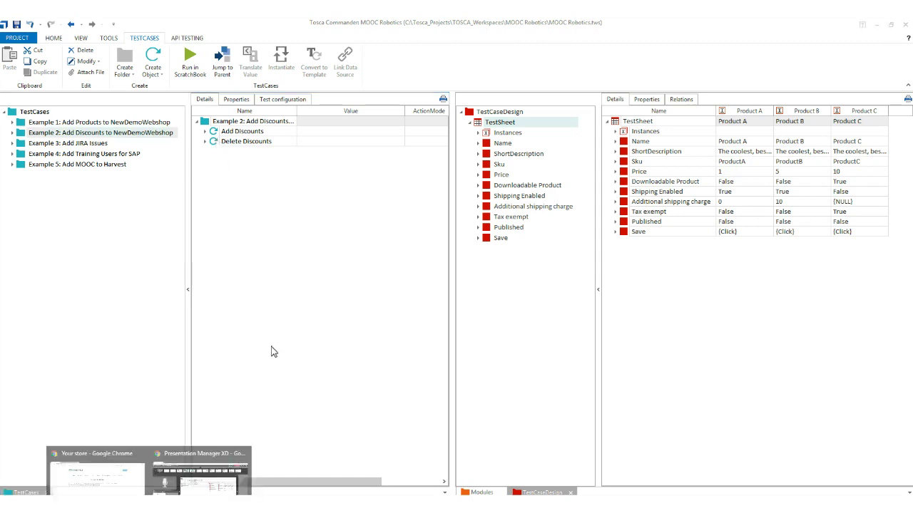
Sign in with the suggested e-mail and the password, then open Administration > Promotions > Discounts.
{"action": "left_click", "coordinate": [223, 460]}
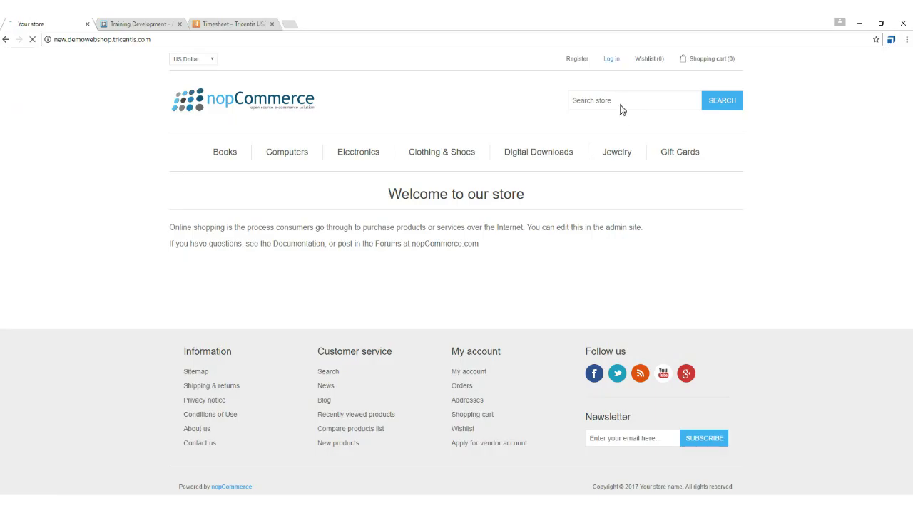
{"action": "left_click", "coordinate": [613, 60]}
{"action": "type", "text": "f.m"}
{"action": "key", "text": "Down"}
{"action": "key", "text": "Tab"}
{"action": "type", "text": "****"}
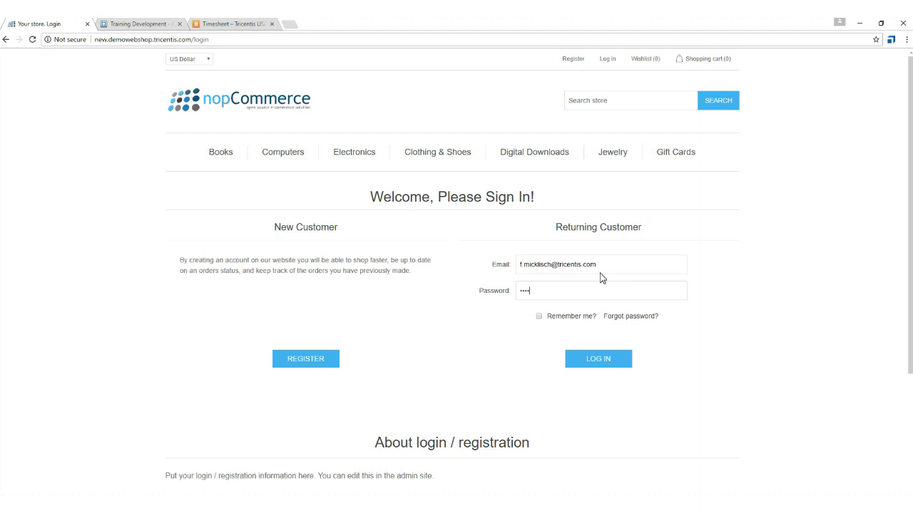
{"action": "type", "text": "*********"}
{"action": "key", "text": "Return"}
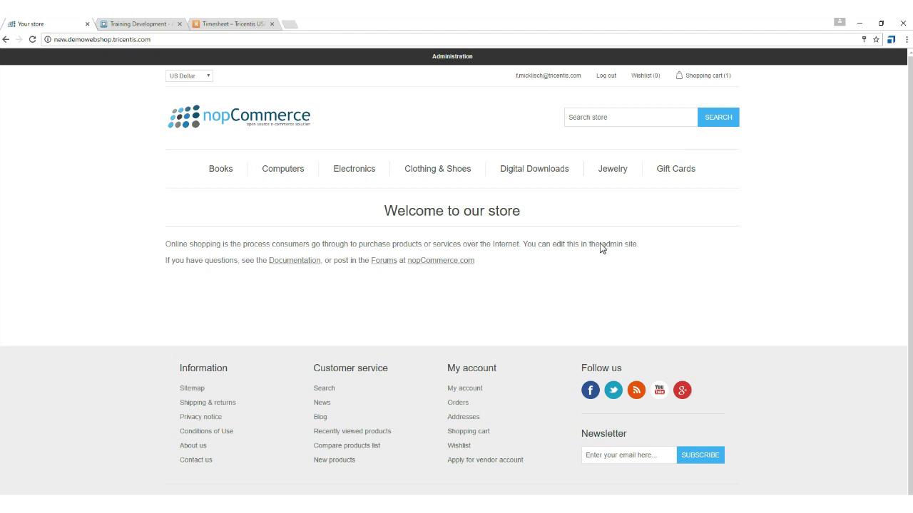
{"action": "left_click", "coordinate": [460, 60]}
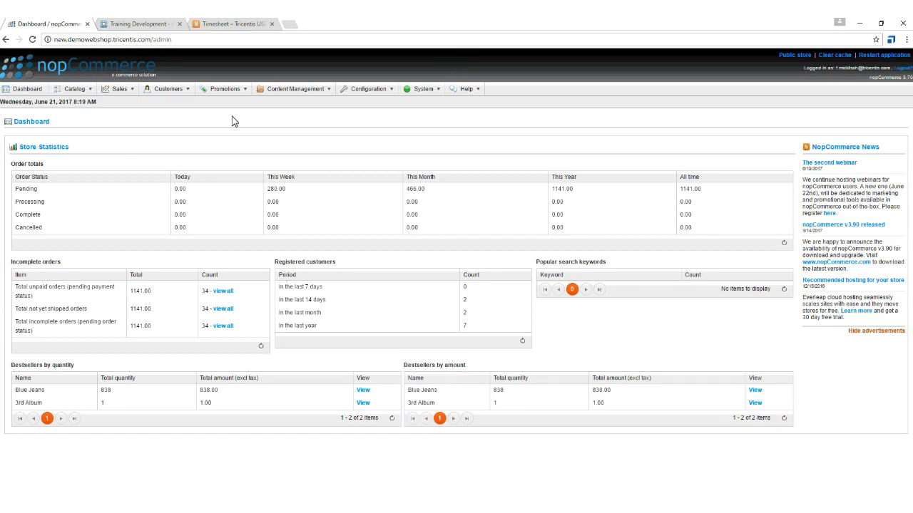
{"action": "mouse_move", "coordinate": [236, 90]}
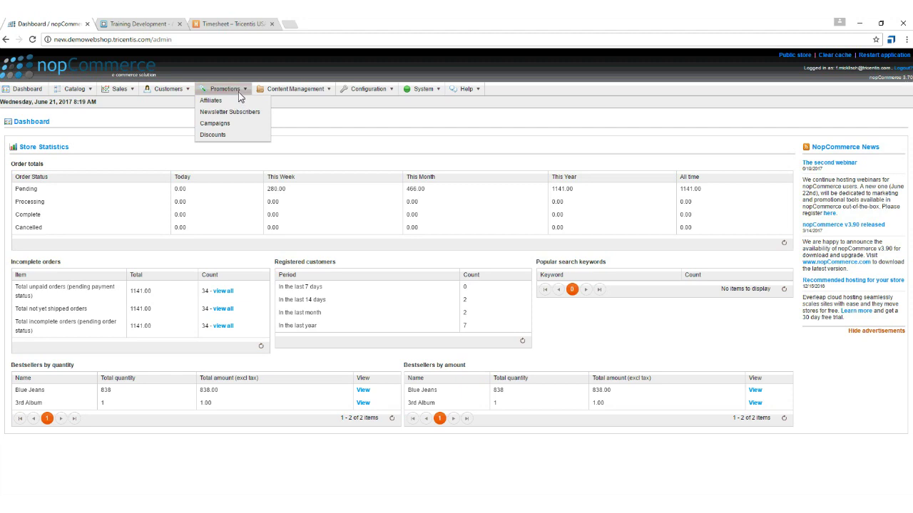
{"action": "left_click", "coordinate": [215, 134]}
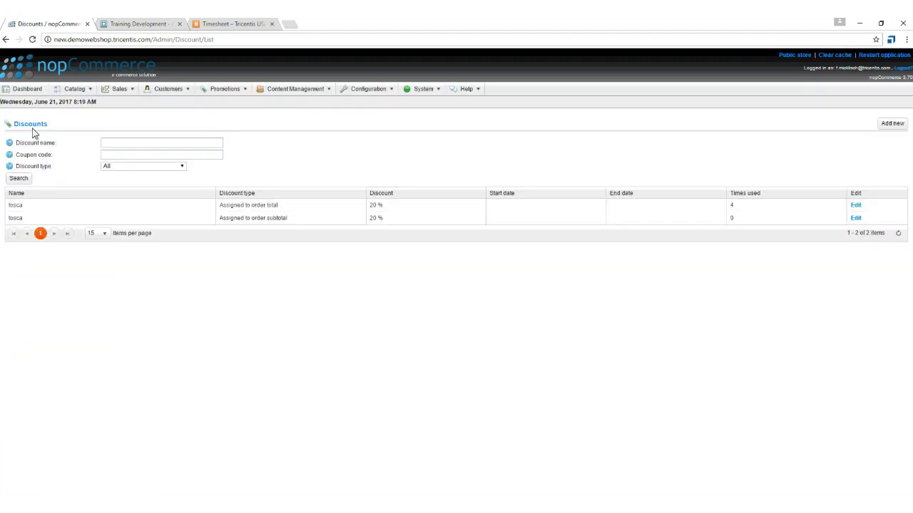
Try the new-discount form: order total type, fixed USD amount, no coupon code, Unlimited limitation.
{"action": "left_click", "coordinate": [900, 126]}
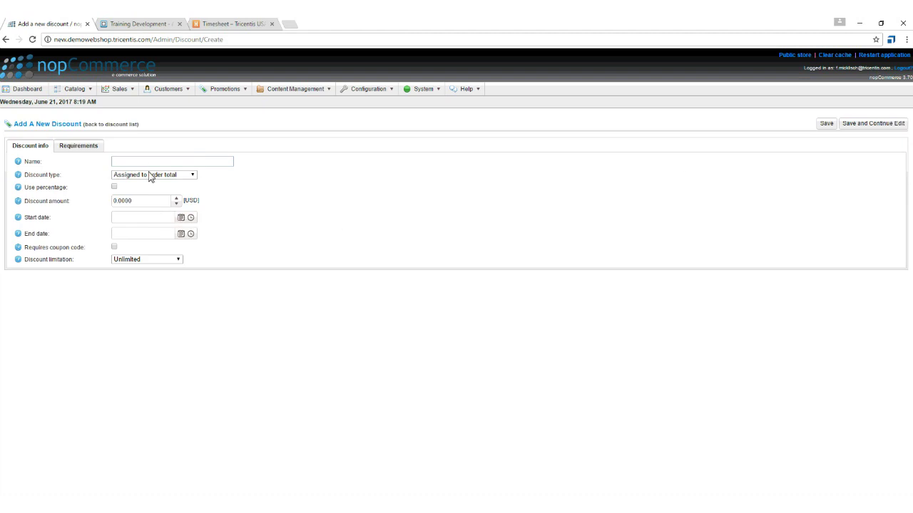
{"action": "left_click", "coordinate": [147, 163]}
{"action": "left_click", "coordinate": [147, 175]}
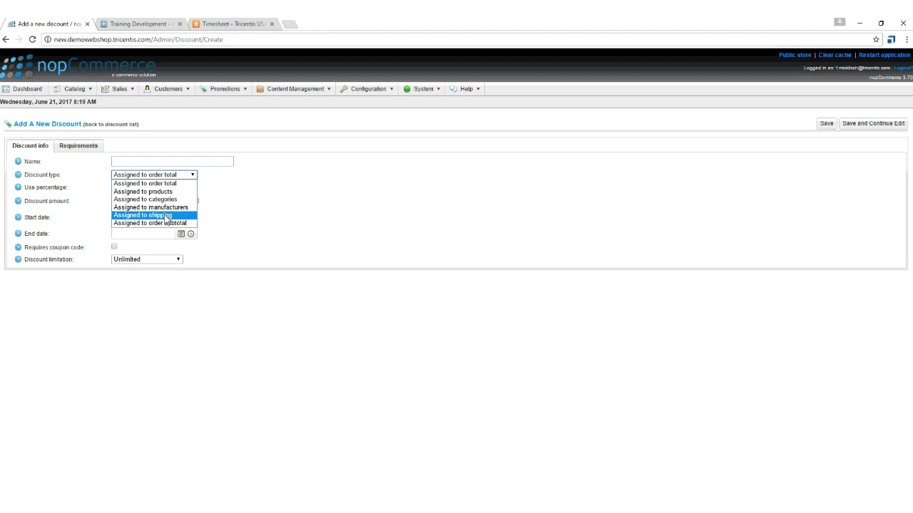
{"action": "left_click", "coordinate": [200, 227]}
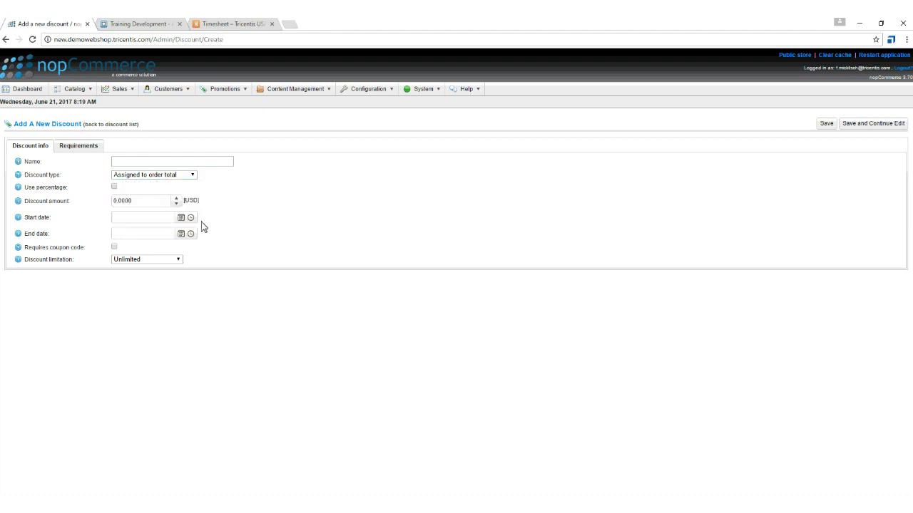
{"action": "left_click", "coordinate": [114, 187]}
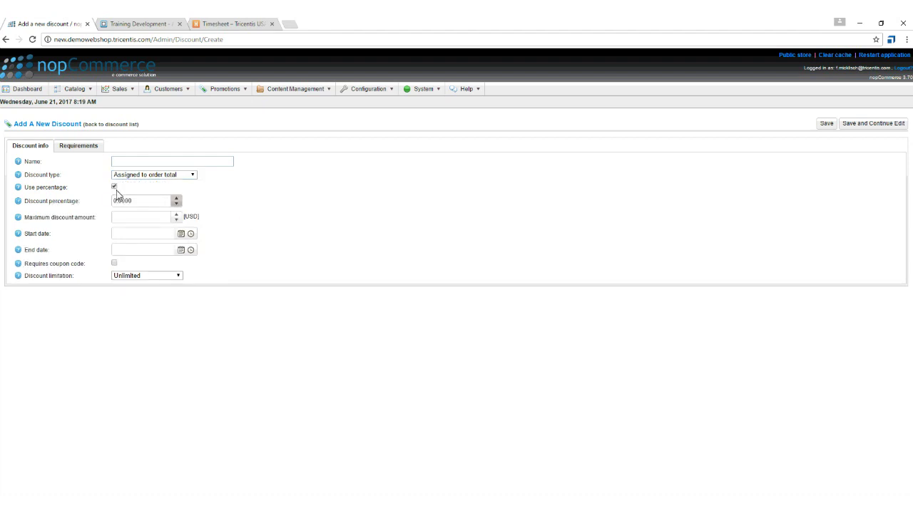
{"action": "left_click", "coordinate": [114, 187]}
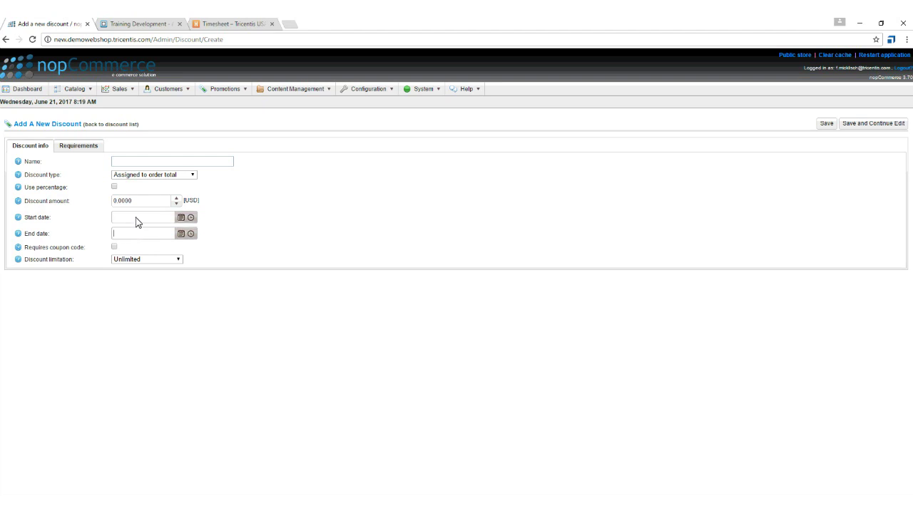
{"action": "left_click", "coordinate": [114, 247]}
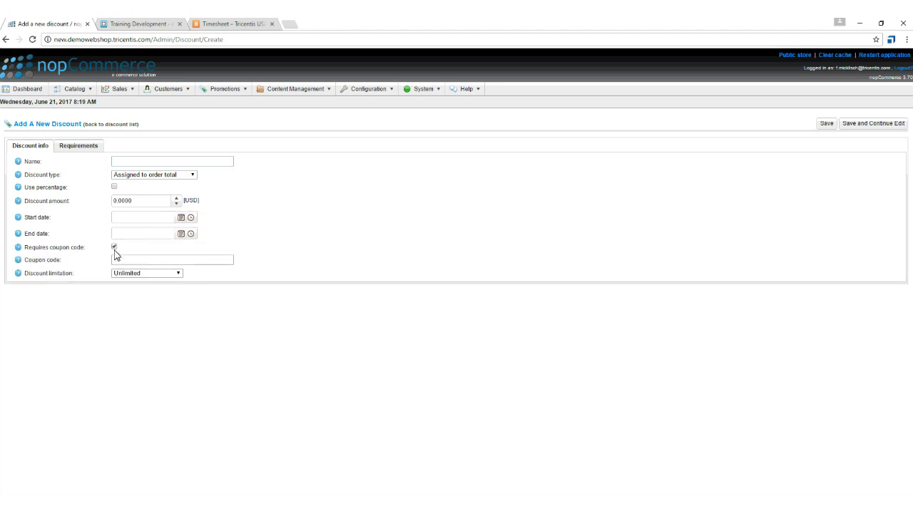
{"action": "left_click", "coordinate": [119, 261]}
{"action": "left_click", "coordinate": [114, 247]}
{"action": "left_click", "coordinate": [122, 259]}
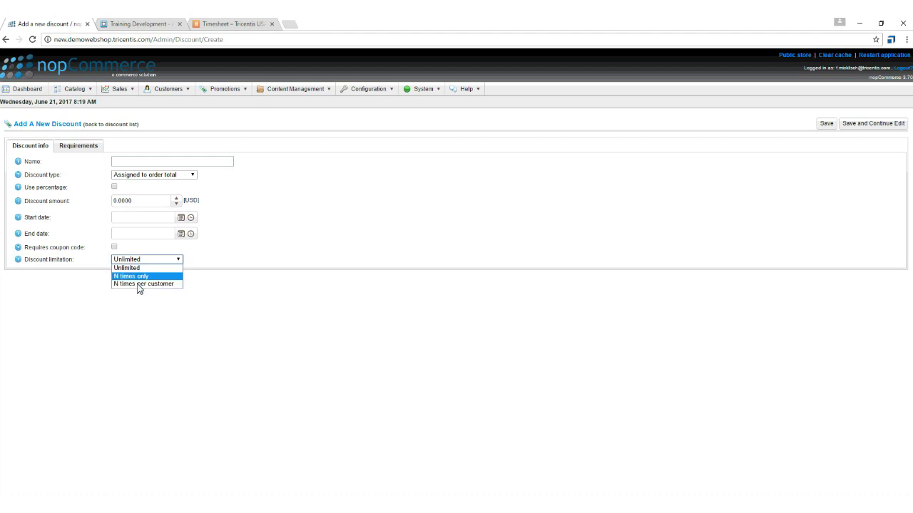
{"action": "left_click", "coordinate": [441, 231]}
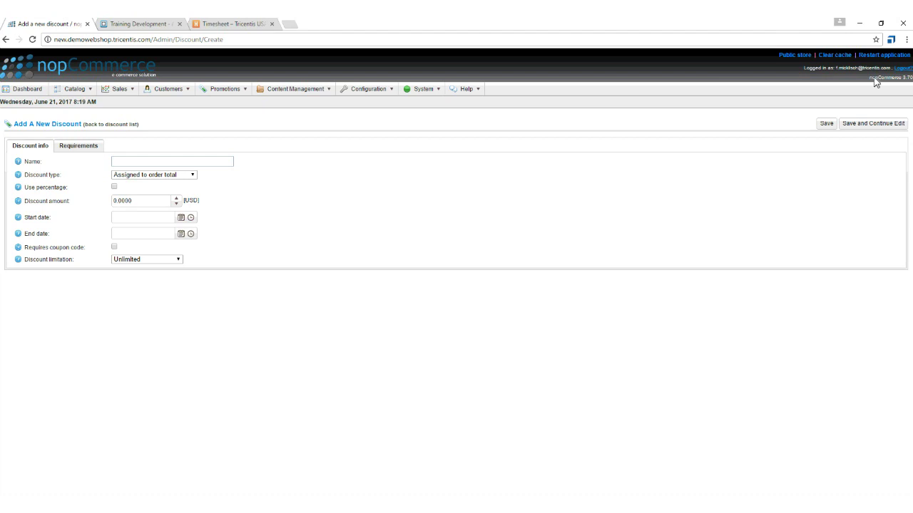
Log out of the store without saving and return to Tosca Commander.
{"action": "left_click", "coordinate": [901, 68]}
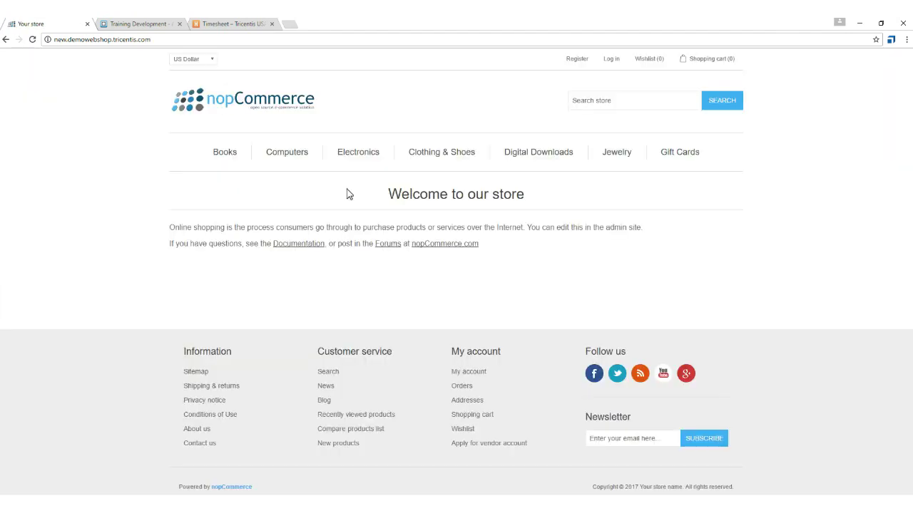
{"action": "key", "text": "alt+Tab"}
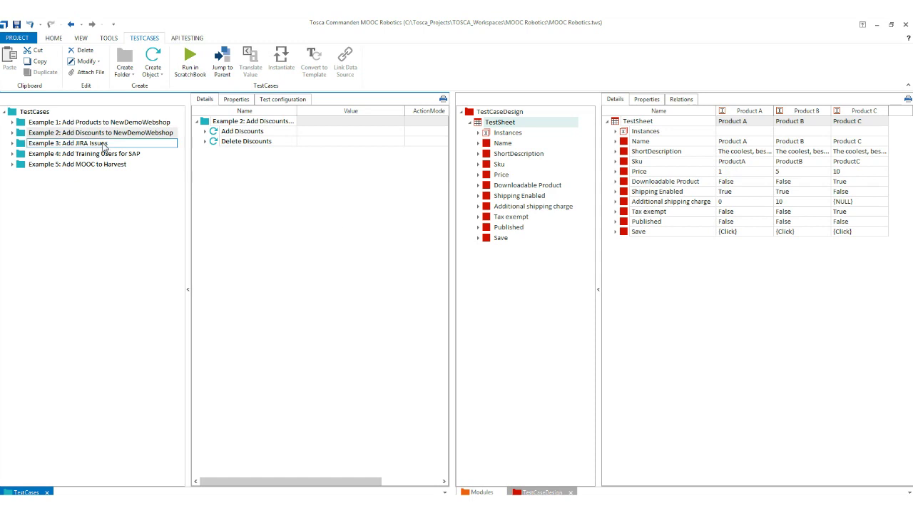
Open the Add Discounts test case and inspect its Top Menu, Dashboard and Discounts list steps.
{"action": "left_click", "coordinate": [11, 133]}
{"action": "left_click", "coordinate": [31, 143]}
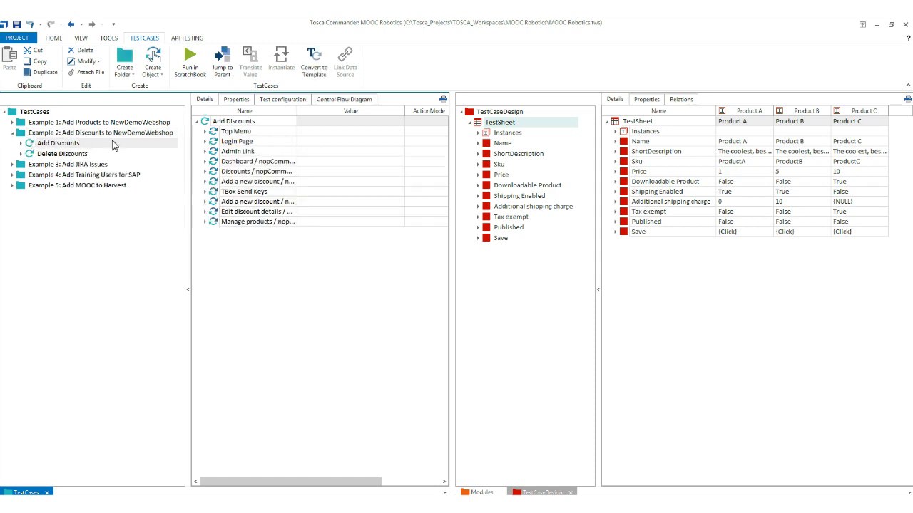
{"action": "left_click", "coordinate": [206, 132]}
{"action": "left_click", "coordinate": [206, 133]}
{"action": "left_click", "coordinate": [206, 162]}
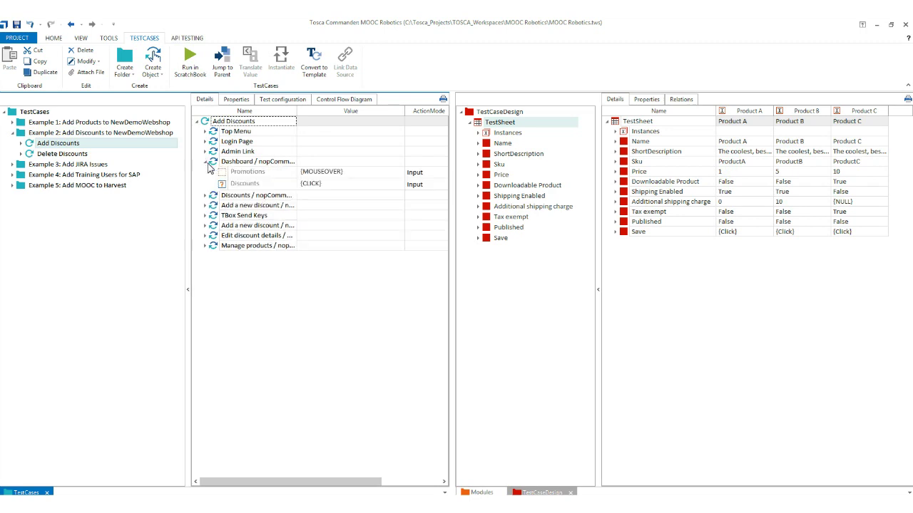
{"action": "left_click", "coordinate": [206, 162]}
{"action": "left_click", "coordinate": [206, 172]}
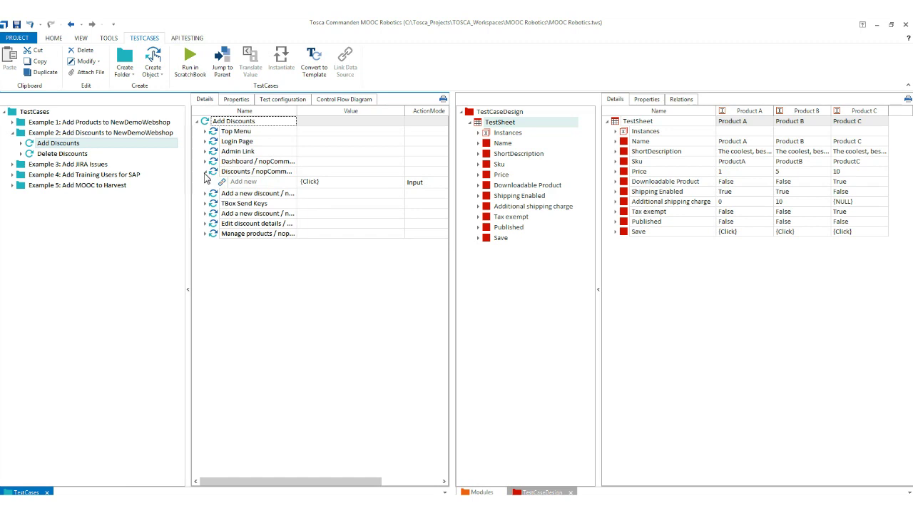
{"action": "left_click", "coordinate": [205, 172]}
Expand the add-new-discount, Send Keys, edit details and manage products steps showing NewDiscount1 and coupon 12345.
{"action": "left_click", "coordinate": [206, 182]}
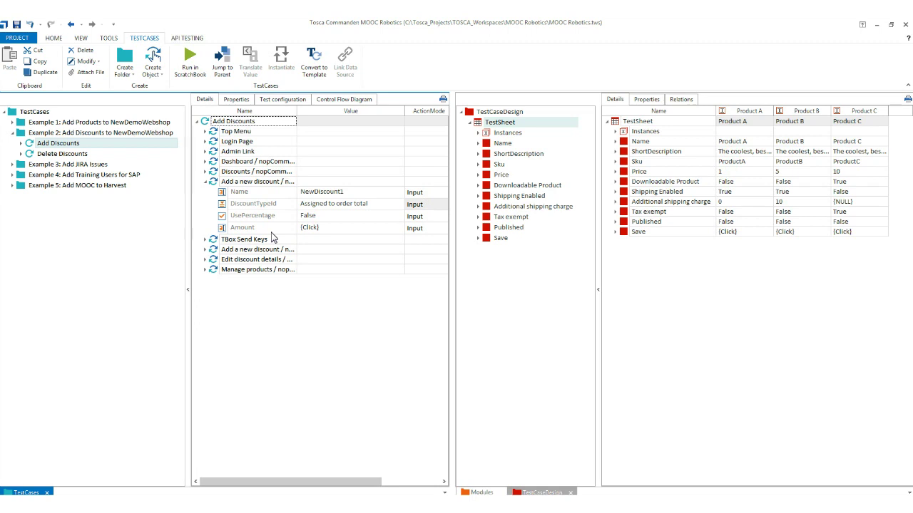
{"action": "left_click", "coordinate": [206, 239]}
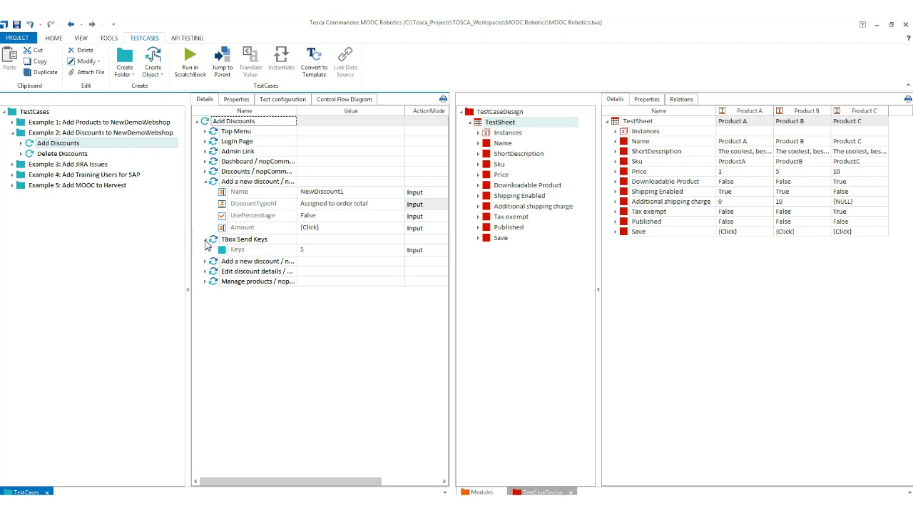
{"action": "left_click", "coordinate": [205, 262]}
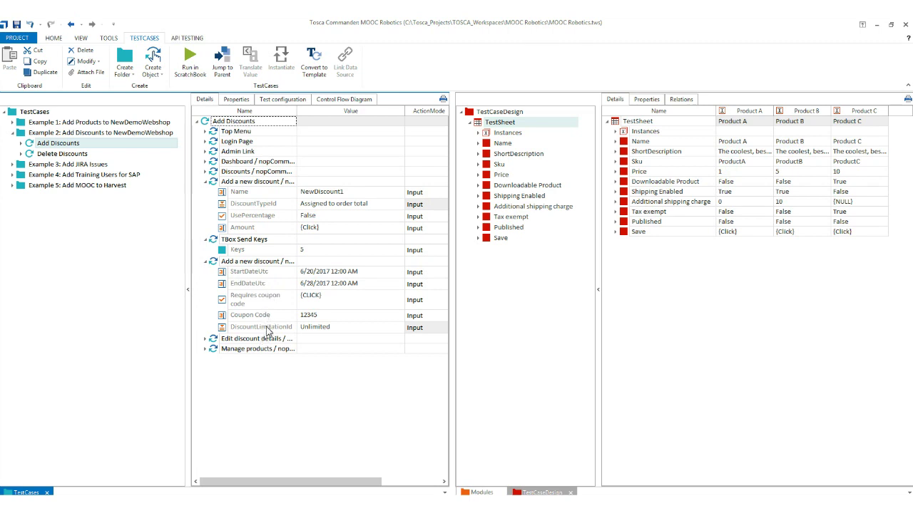
{"action": "left_click", "coordinate": [206, 340]}
{"action": "left_click", "coordinate": [205, 361]}
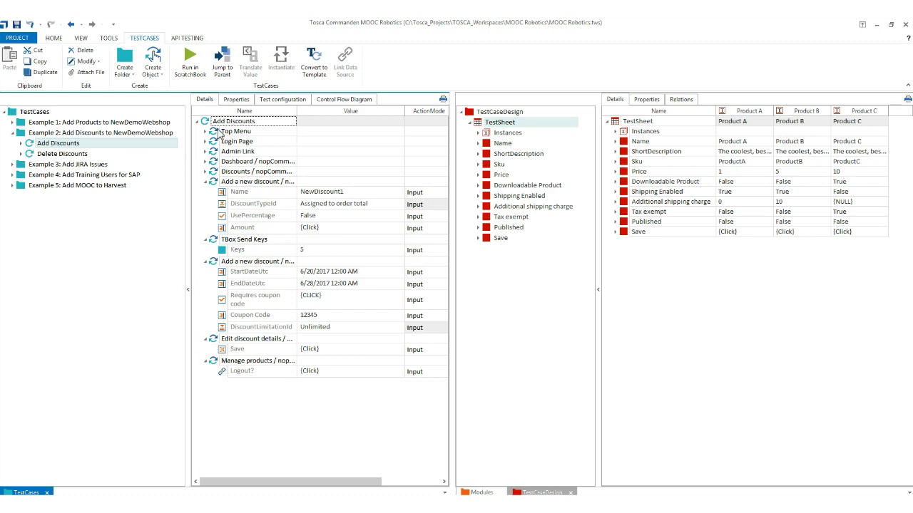
Run the Add Discounts test case and sign in to the nopCommerce store with the account e-mail.
{"action": "key", "text": "F6"}
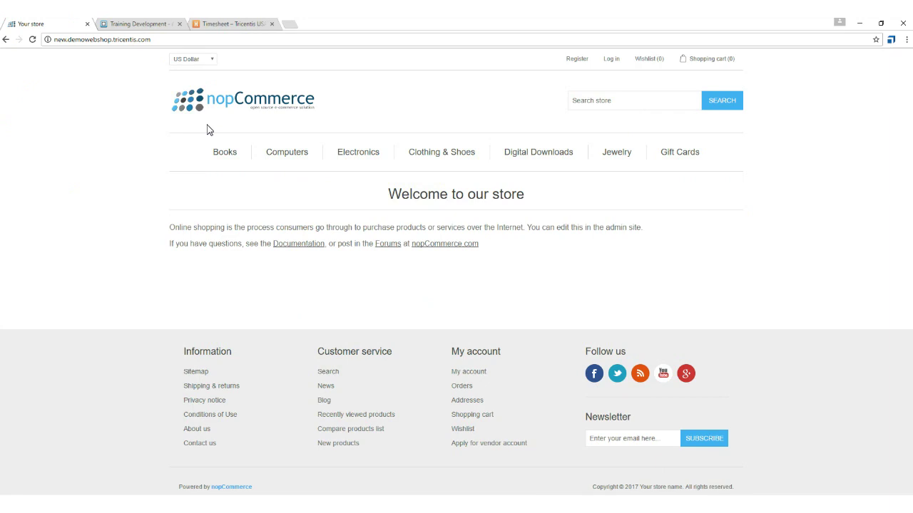
{"action": "left_click", "coordinate": [611, 63]}
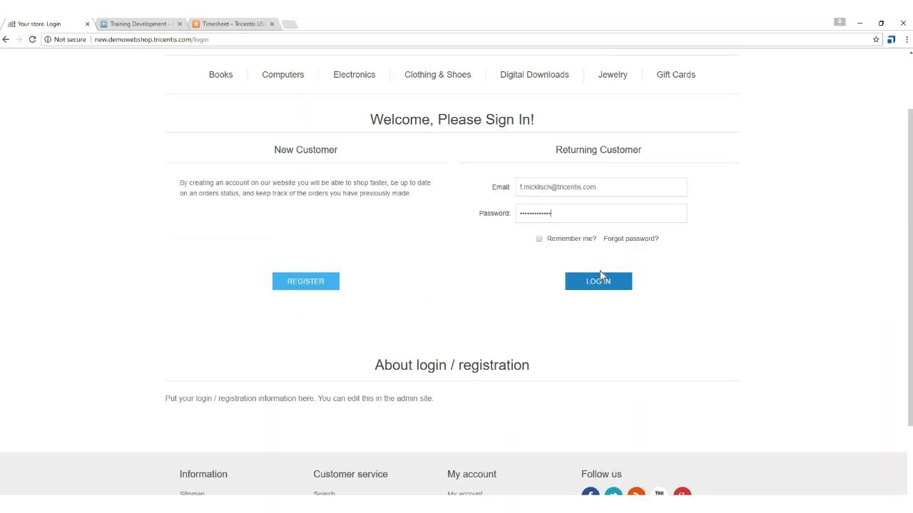
{"action": "left_click", "coordinate": [601, 284]}
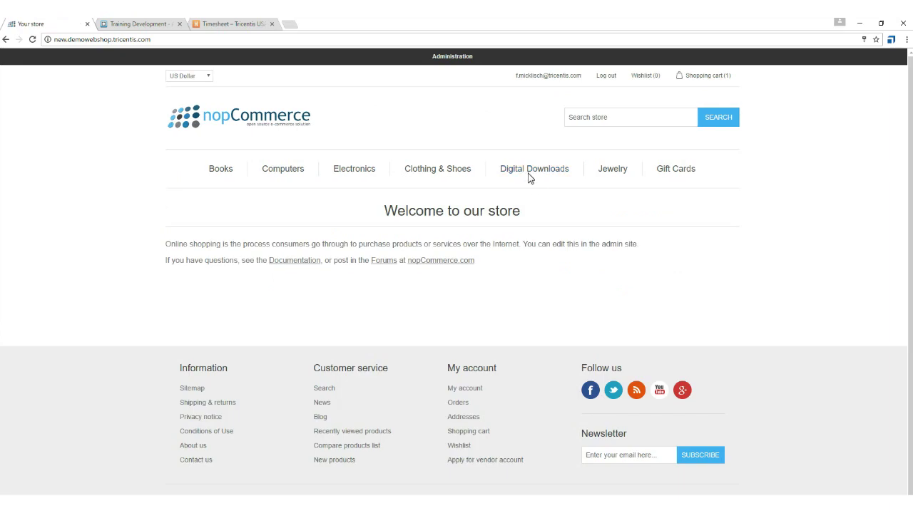
Go to Promotions > Discounts and start a new discount named NewDiscount1.
{"action": "left_click", "coordinate": [454, 62]}
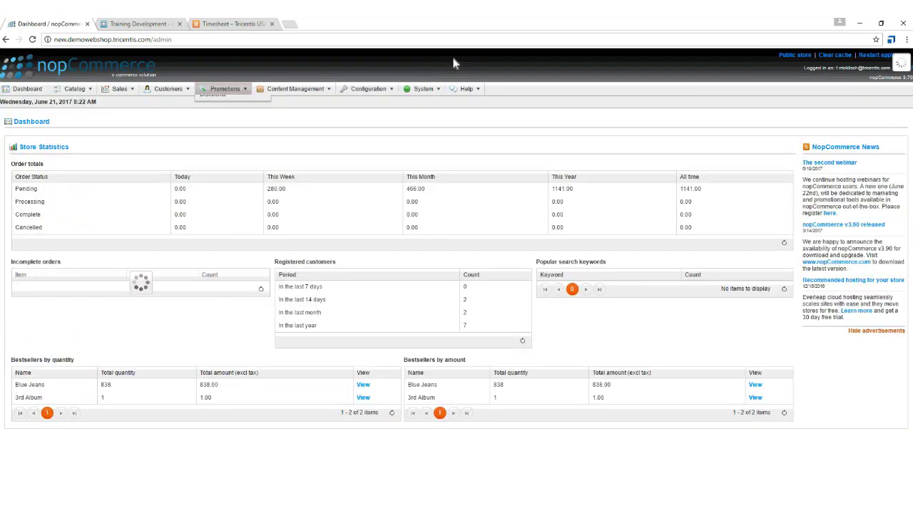
{"action": "mouse_move", "coordinate": [225, 88]}
{"action": "left_click", "coordinate": [235, 137]}
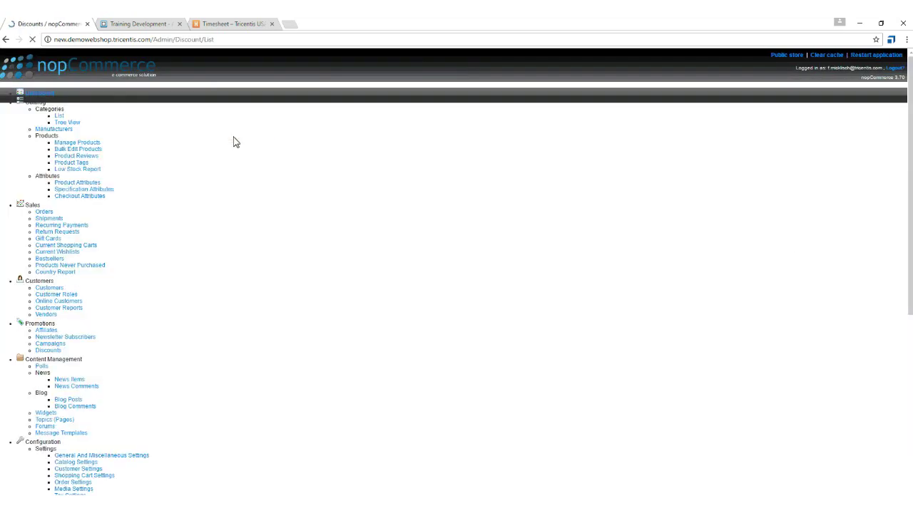
{"action": "left_click", "coordinate": [892, 125]}
{"action": "type", "text": "NewDiscount1"}
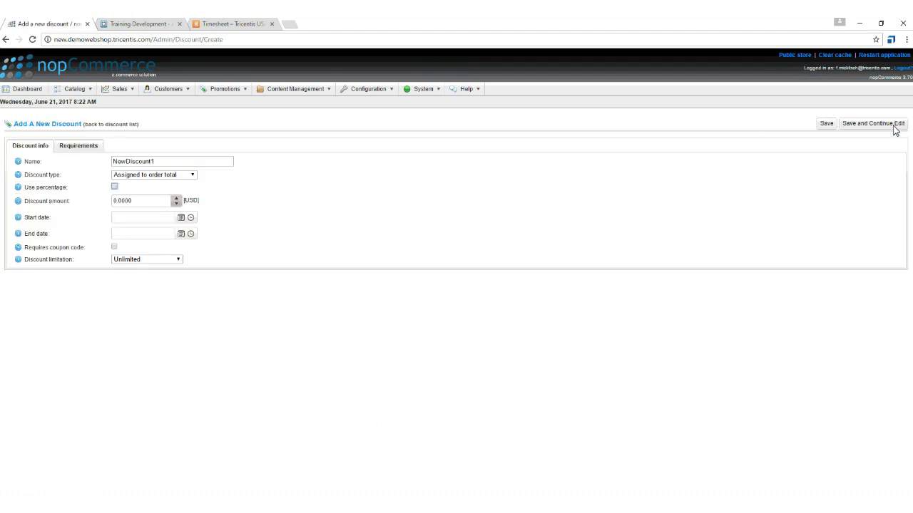
Give it 5 USD, dates 6/20/2017–6/28/2017, coupon code 12345, save, and log out.
{"action": "left_click", "coordinate": [143, 206]}
{"action": "type", "text": "5"}
{"action": "key", "text": "Tab"}
{"action": "type", "text": "6/20/2017 12:00 AM"}
{"action": "key", "text": "Tab"}
{"action": "type", "text": "6/28/2017 12:00 AM"}
{"action": "left_click", "coordinate": [115, 247]}
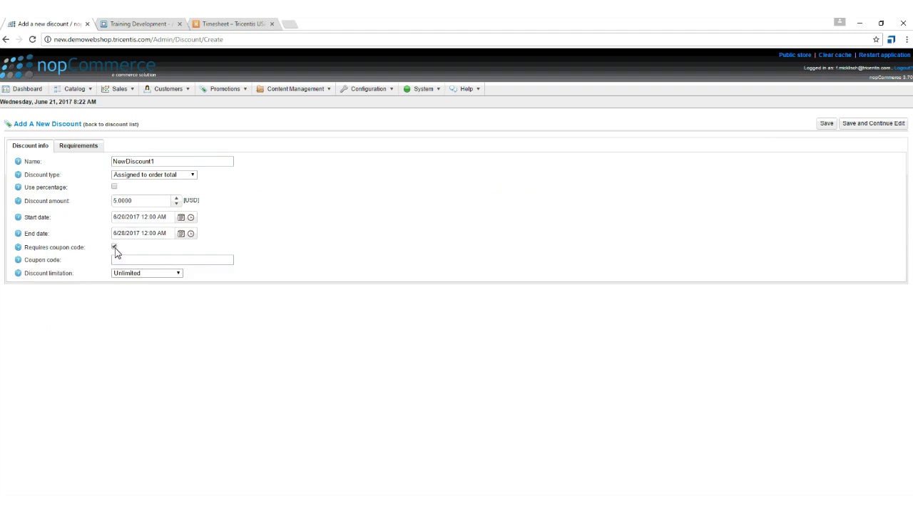
{"action": "key", "text": "Tab"}
{"action": "type", "text": "12345"}
{"action": "left_click", "coordinate": [827, 126]}
{"action": "left_click", "coordinate": [903, 69]}
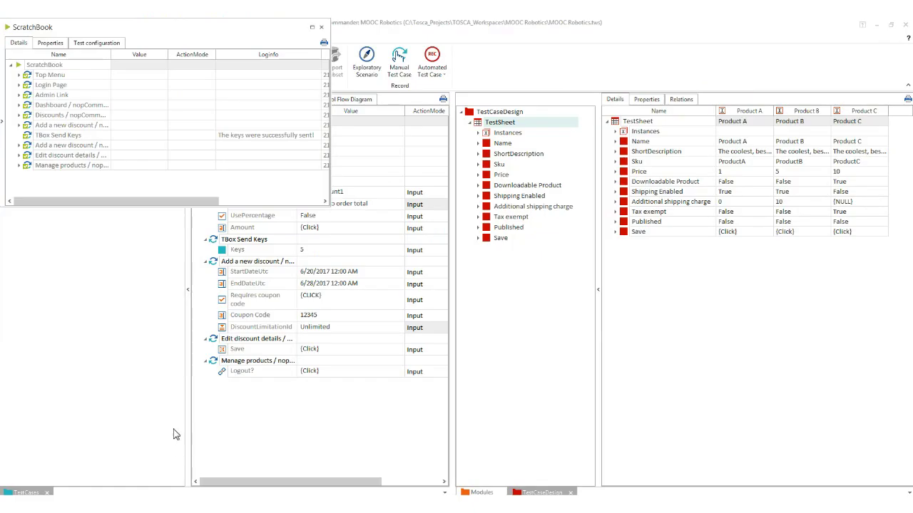
Show Delete Discounts with its TABLE, NewDiscount1 Edit and delete-confirmation steps expanded, and a widened details pane.
{"action": "left_click", "coordinate": [321, 27]}
{"action": "left_click", "coordinate": [62, 154]}
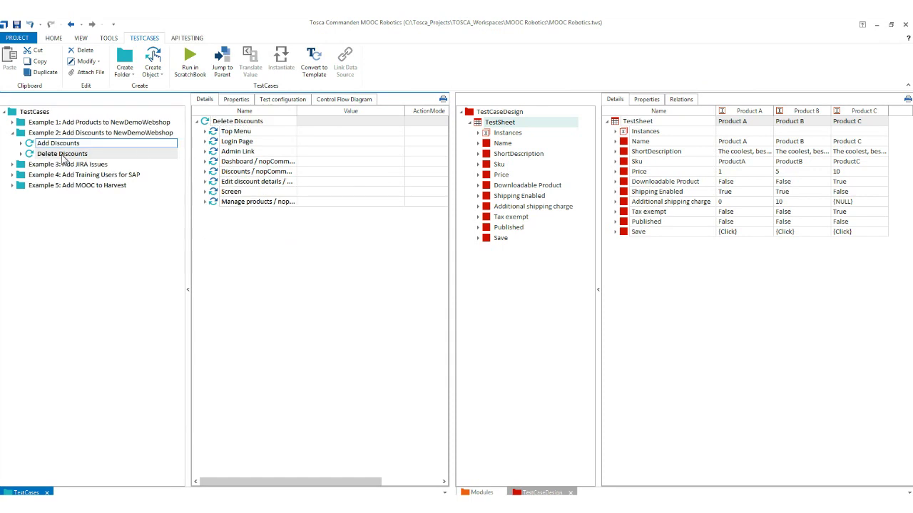
{"action": "left_click", "coordinate": [206, 172]}
{"action": "left_click", "coordinate": [213, 181]}
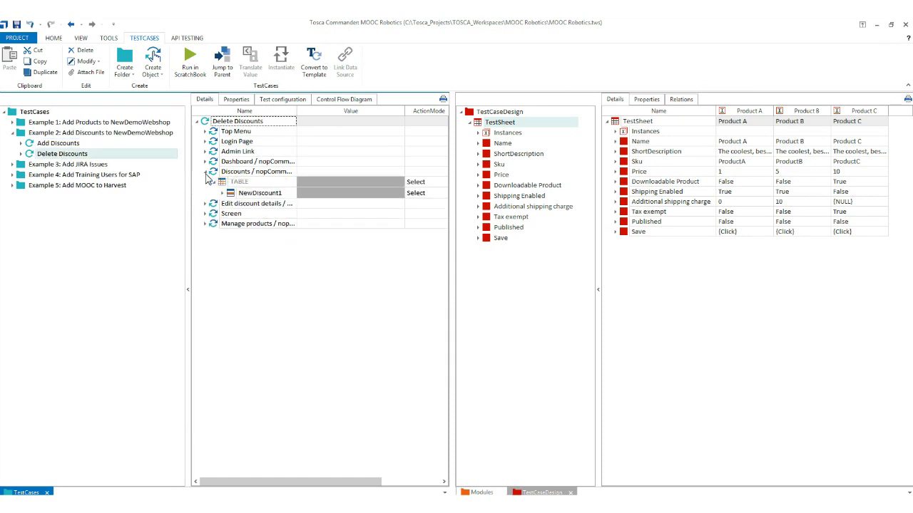
{"action": "left_click", "coordinate": [222, 193]}
{"action": "left_click", "coordinate": [231, 204]}
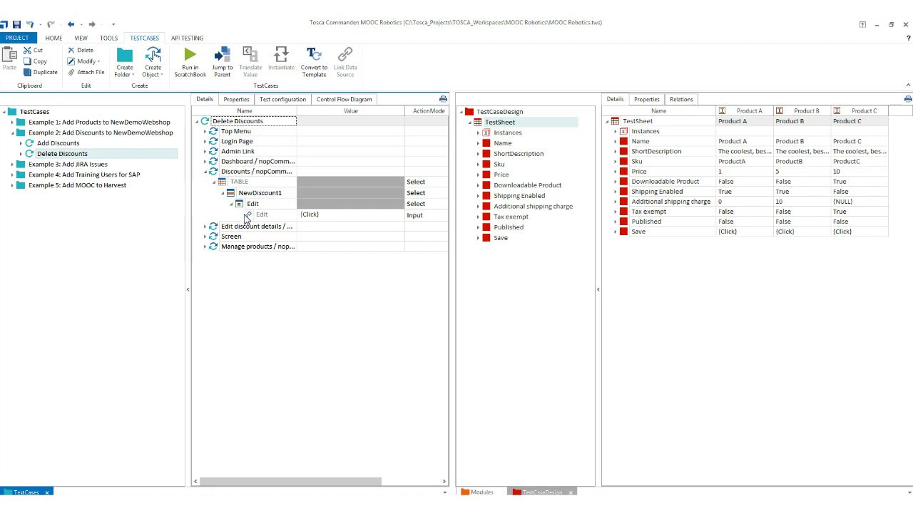
{"action": "left_click", "coordinate": [206, 227]}
{"action": "left_click", "coordinate": [206, 249]}
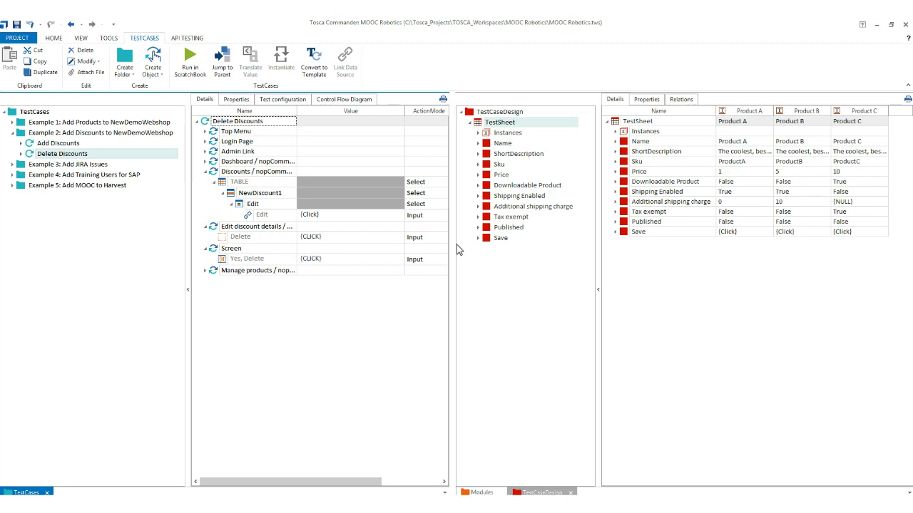
{"action": "left_click_drag", "start_coordinate": [457, 245], "coordinate": [633, 255]}
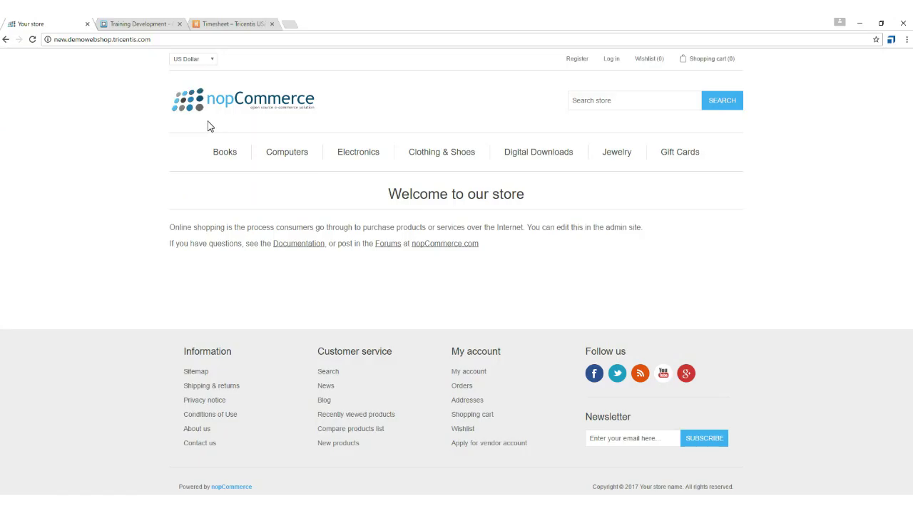
Sign in to the nopCommerce store with the account e-mail and credentials.
{"action": "left_click", "coordinate": [611, 63]}
{"action": "key", "text": "Tab"}
{"action": "left_click", "coordinate": [601, 284]}
Open NewDiscount1 under Promotions > Discounts, delete it with confirmation, and log out.
{"action": "left_click", "coordinate": [454, 60]}
{"action": "mouse_move", "coordinate": [224, 88]}
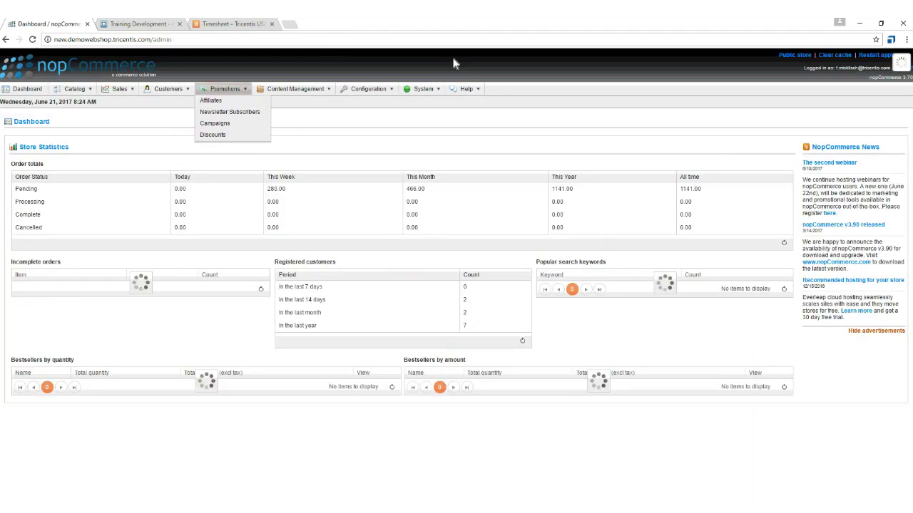
{"action": "left_click", "coordinate": [234, 137]}
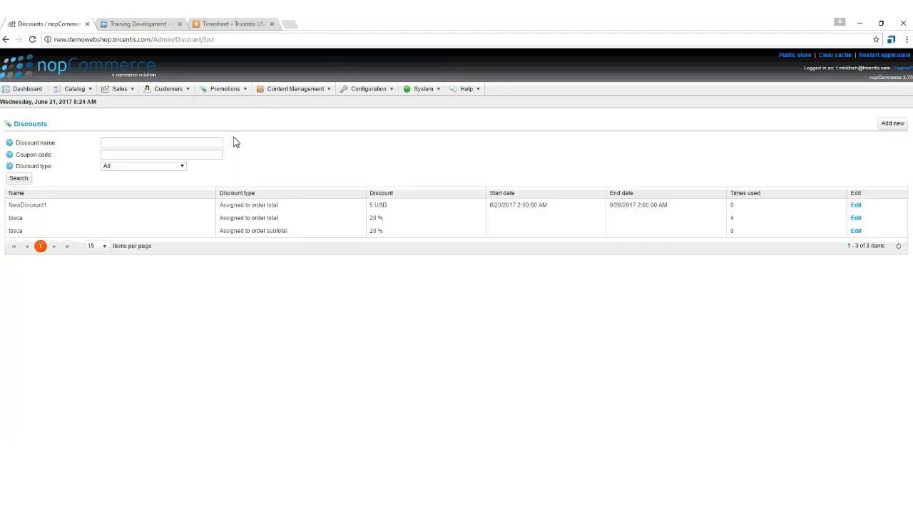
{"action": "left_click", "coordinate": [855, 206]}
{"action": "left_click", "coordinate": [896, 126]}
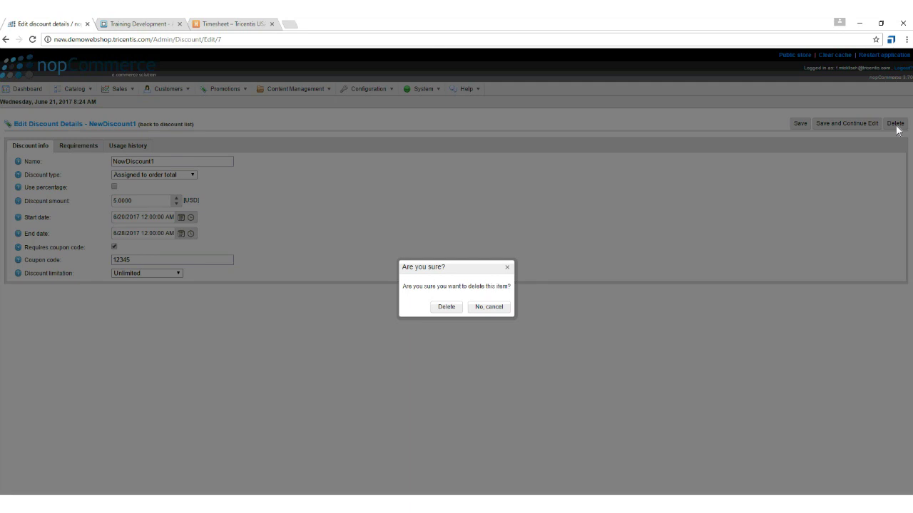
{"action": "left_click", "coordinate": [449, 309]}
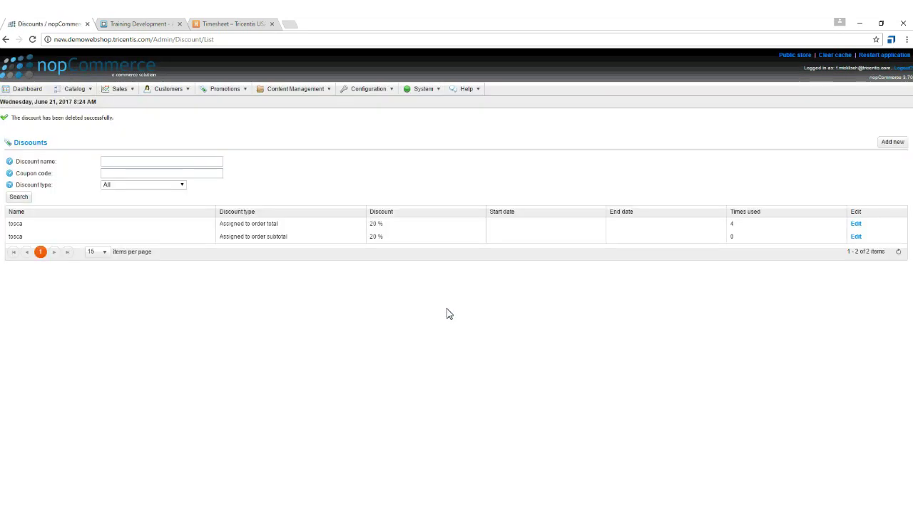
{"action": "left_click", "coordinate": [904, 69]}
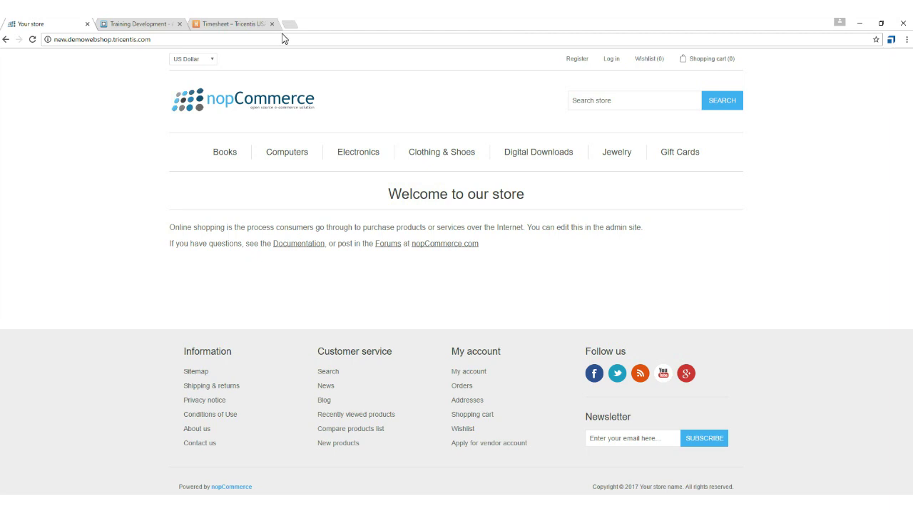
Switch to the Training Development browser tab showing the JIRA backlog.
{"action": "left_click", "coordinate": [108, 22]}
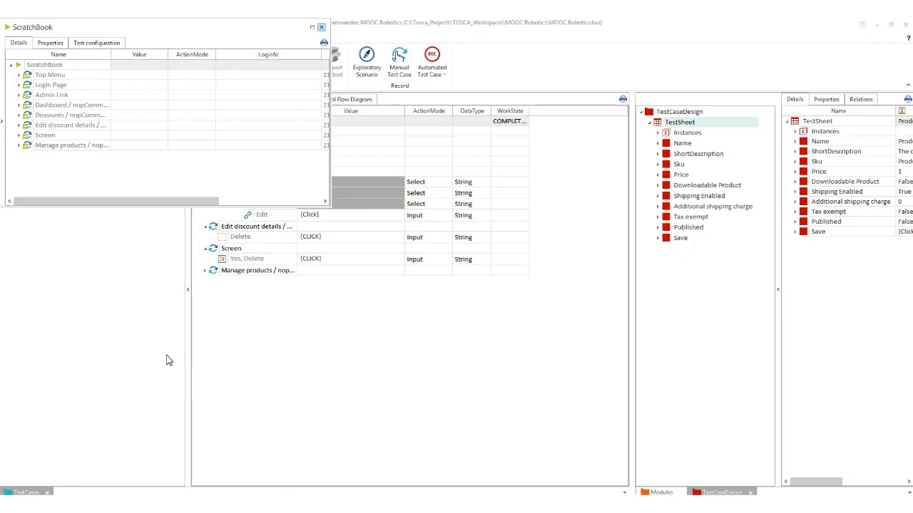
Close ScratchBook, open Example 3's Add JIRA Issues test case, and expand Create new Issue.
{"action": "left_click", "coordinate": [321, 27]}
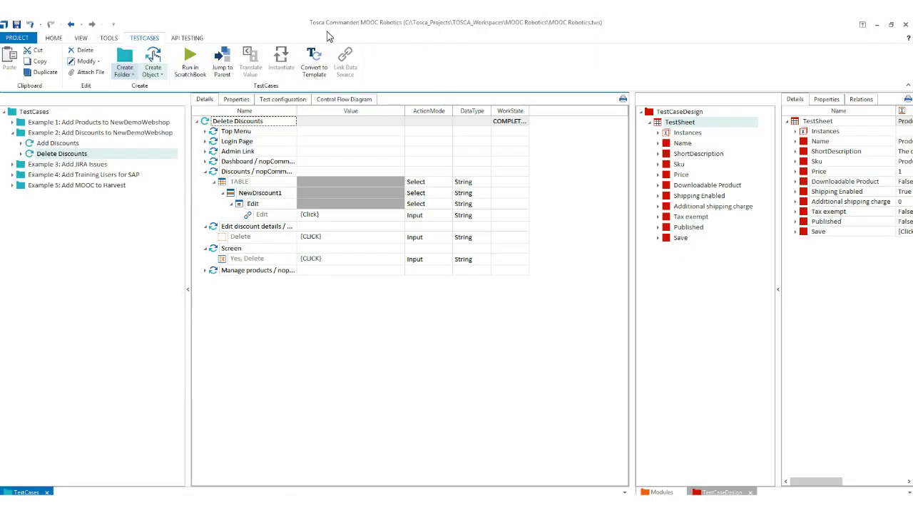
{"action": "left_click", "coordinate": [12, 144]}
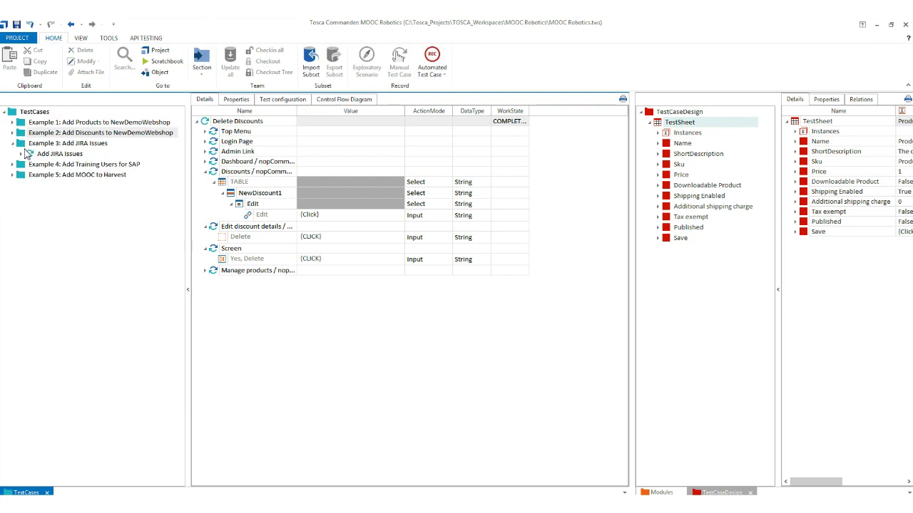
{"action": "left_click", "coordinate": [60, 154]}
{"action": "left_click", "coordinate": [205, 132]}
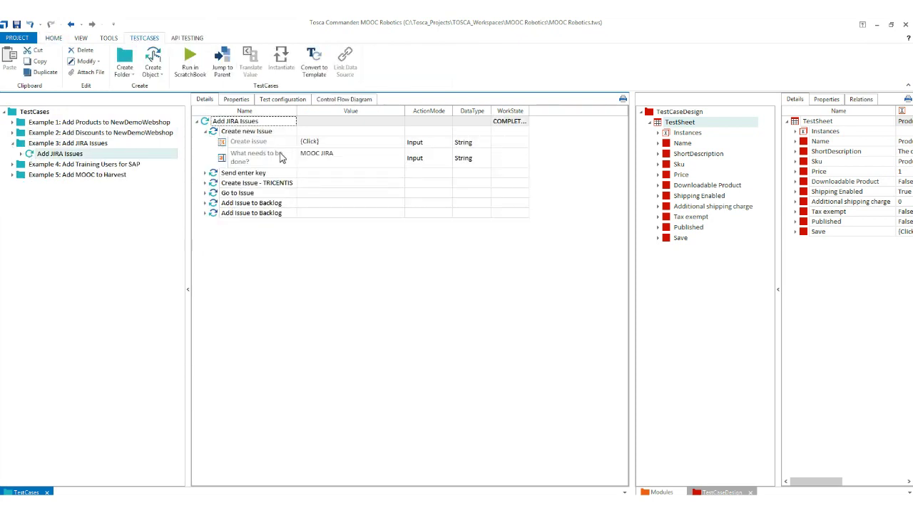
Change the What needs to be done? value from MOOC JIRA to MOOC OSV.
{"action": "left_click", "coordinate": [333, 157]}
{"action": "left_click", "coordinate": [340, 159]}
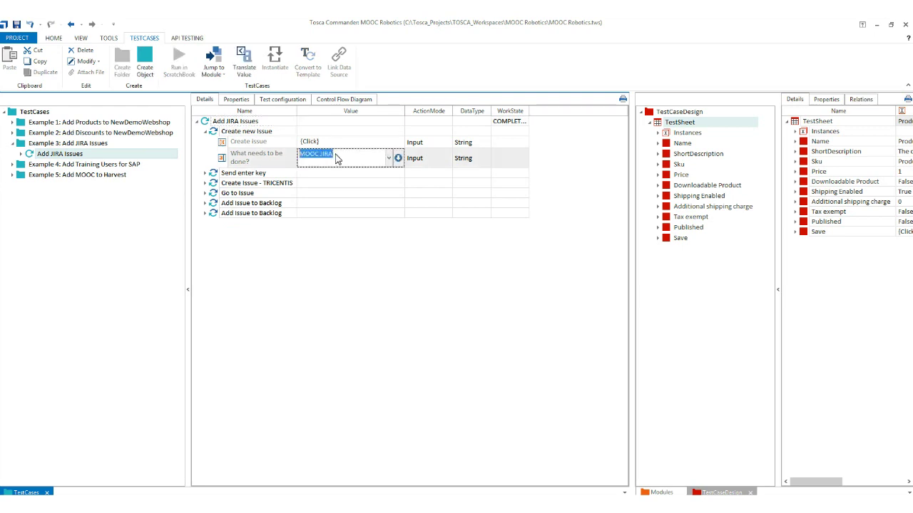
{"action": "double_click", "coordinate": [340, 158]}
{"action": "type", "text": "OSV"}
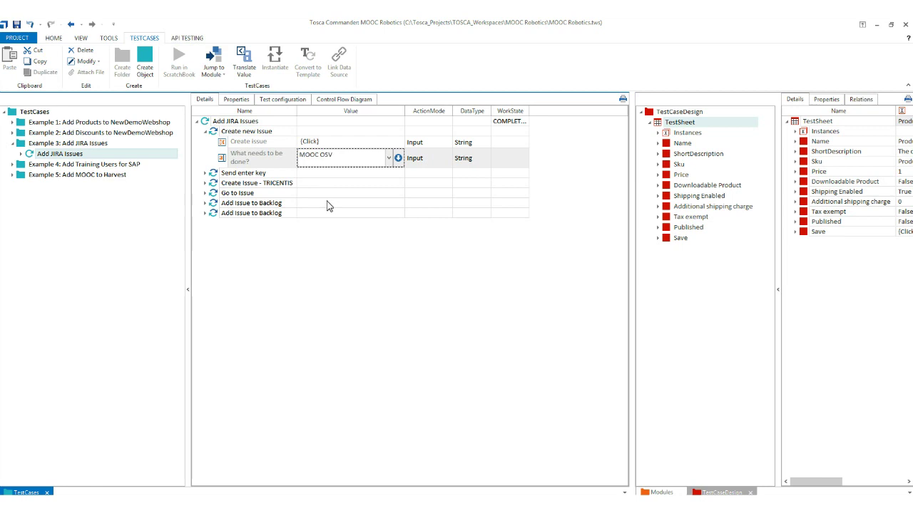
{"action": "left_click", "coordinate": [321, 214]}
Expand the Send enter key, Create Issue, Go to Issue and Add Issue to Backlog steps, autofitting the Value column.
{"action": "left_click", "coordinate": [205, 174]}
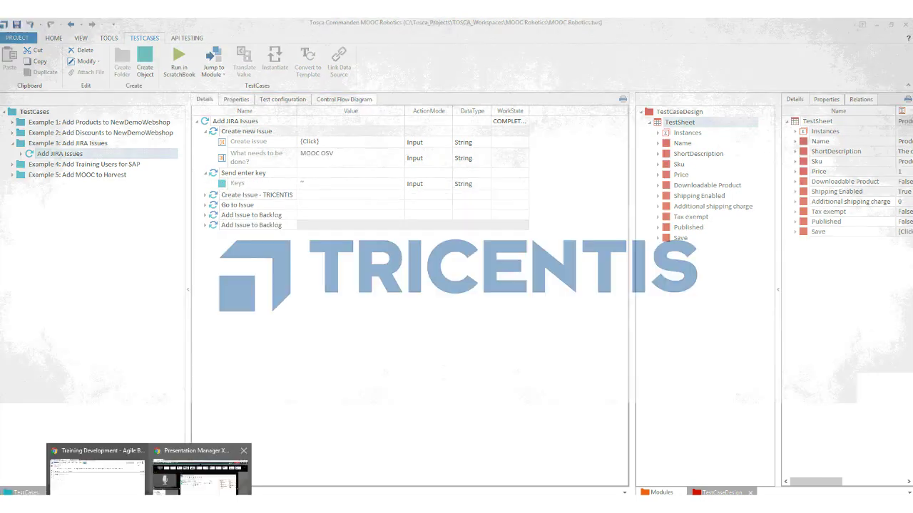
{"action": "double_click", "coordinate": [225, 196]}
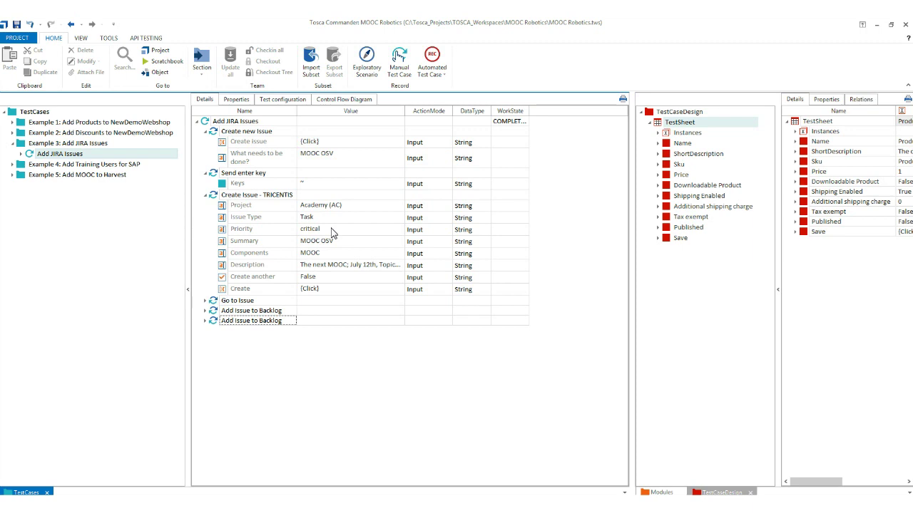
{"action": "double_click", "coordinate": [405, 114]}
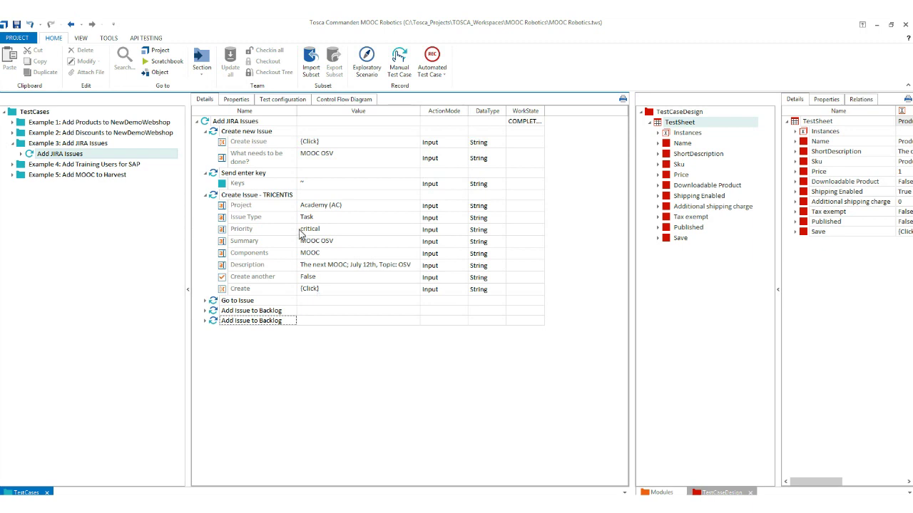
{"action": "left_click", "coordinate": [205, 301]}
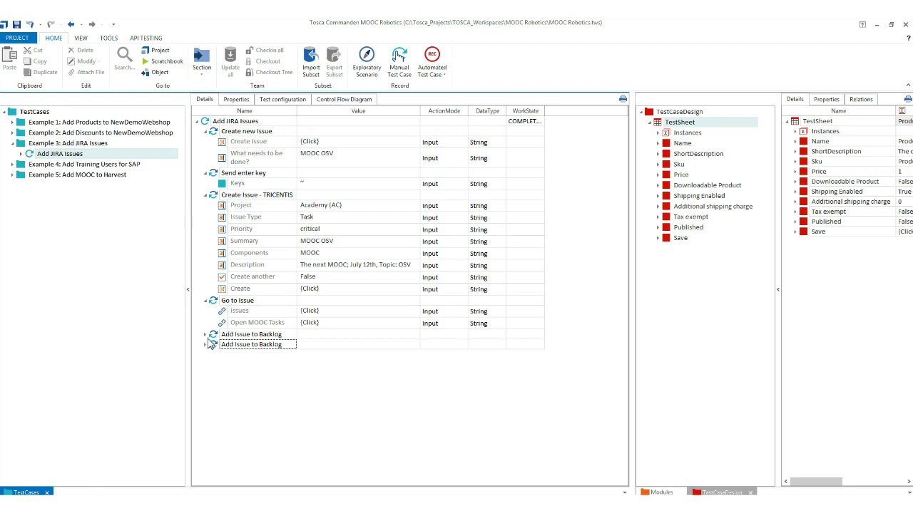
{"action": "left_click", "coordinate": [206, 335]}
{"action": "left_click", "coordinate": [205, 357]}
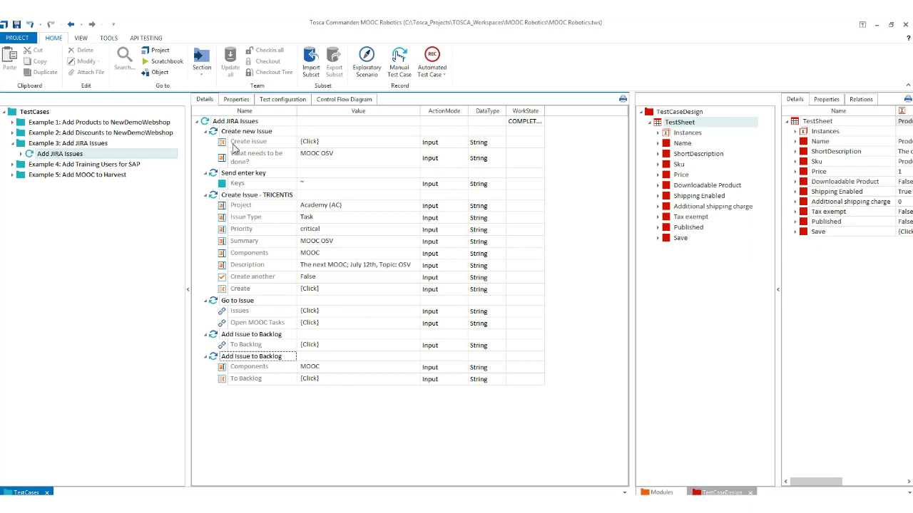
{"action": "left_click", "coordinate": [208, 122]}
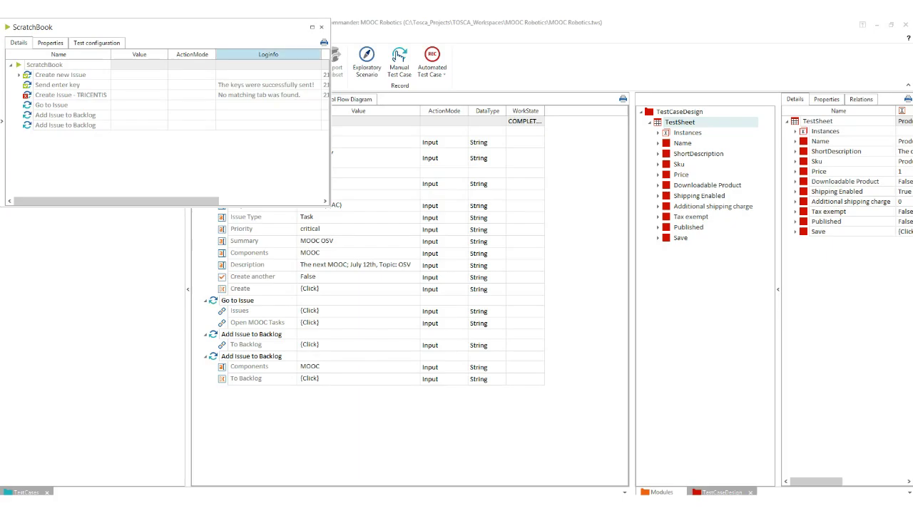
Close the ScratchBook run log and bring the Training Development Jira Backlog to the front.
{"action": "left_click", "coordinate": [321, 26]}
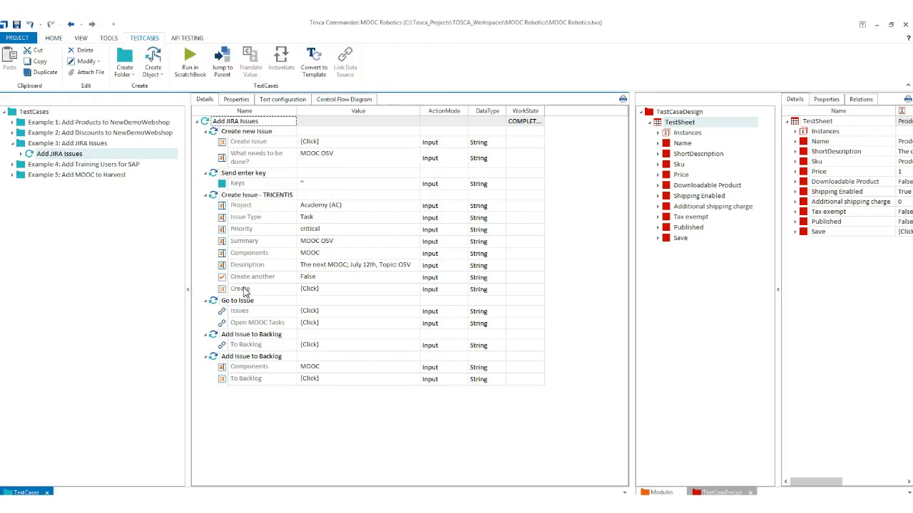
{"action": "left_click", "coordinate": [94, 474]}
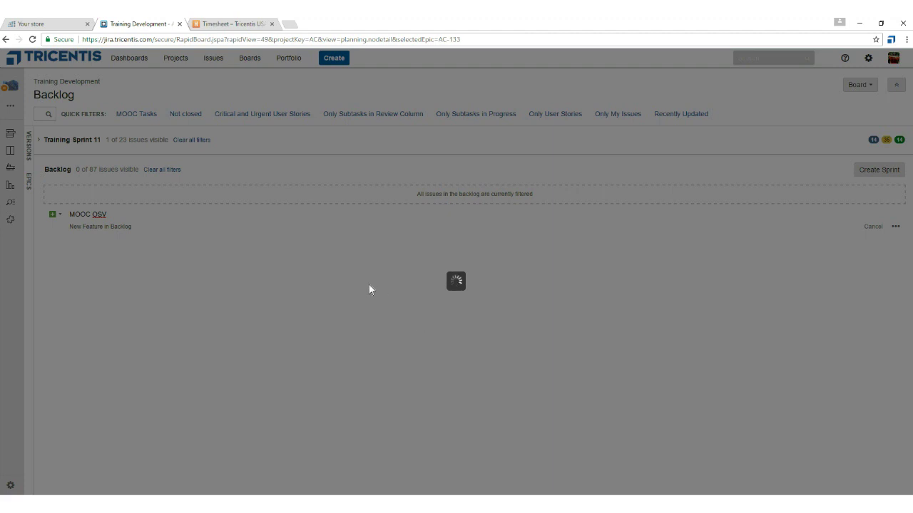
Check the MOOC OSV item on the Training Development backlog board.
{"action": "key", "text": "ctrl+shift+Tab"}
{"action": "left_click", "coordinate": [111, 26]}
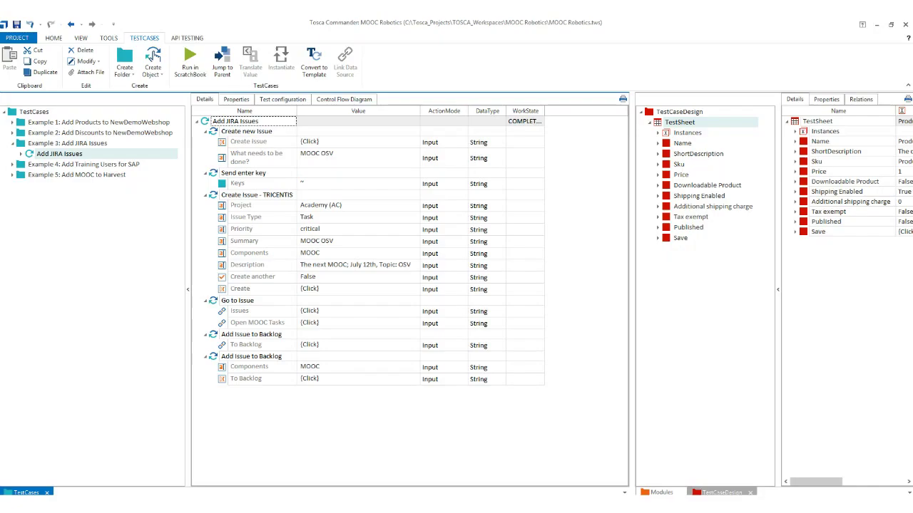
Select the Example 4: Add Training Users for SAP folder in the TestCases tree.
{"action": "left_click", "coordinate": [20, 162]}
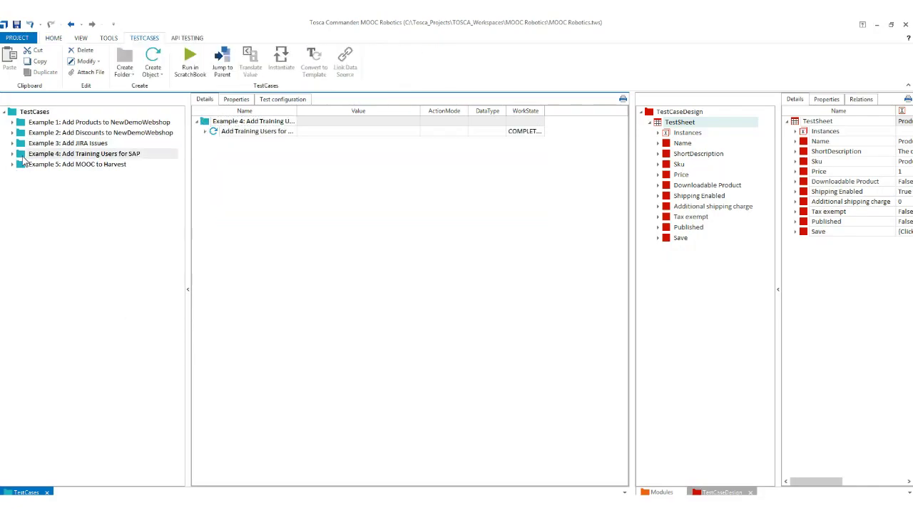
{"action": "mouse_move", "coordinate": [195, 508]}
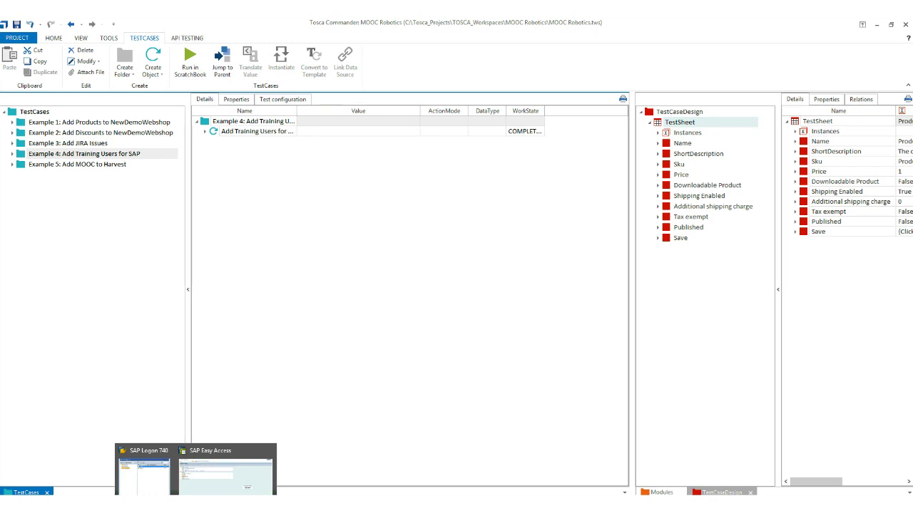
In SAP Easy Access, run SU01 and start creating user MOOC06.
{"action": "left_click", "coordinate": [218, 484]}
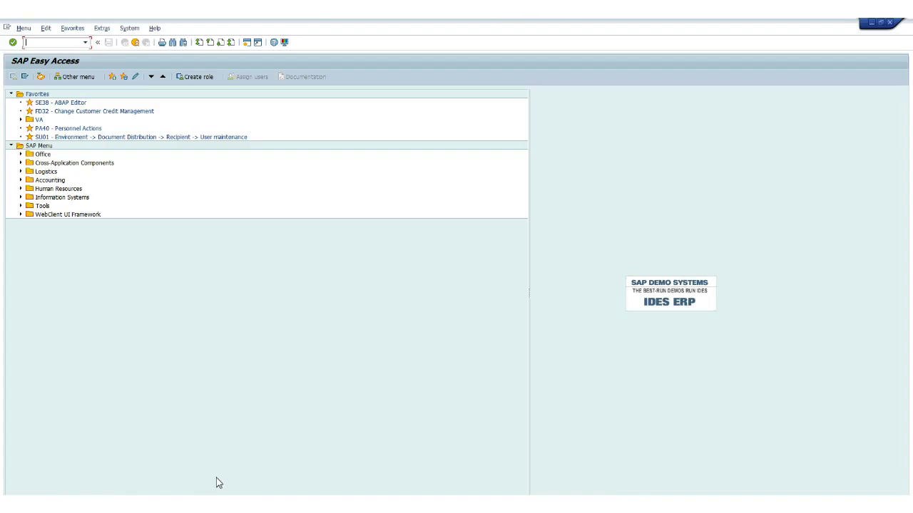
{"action": "double_click", "coordinate": [64, 138]}
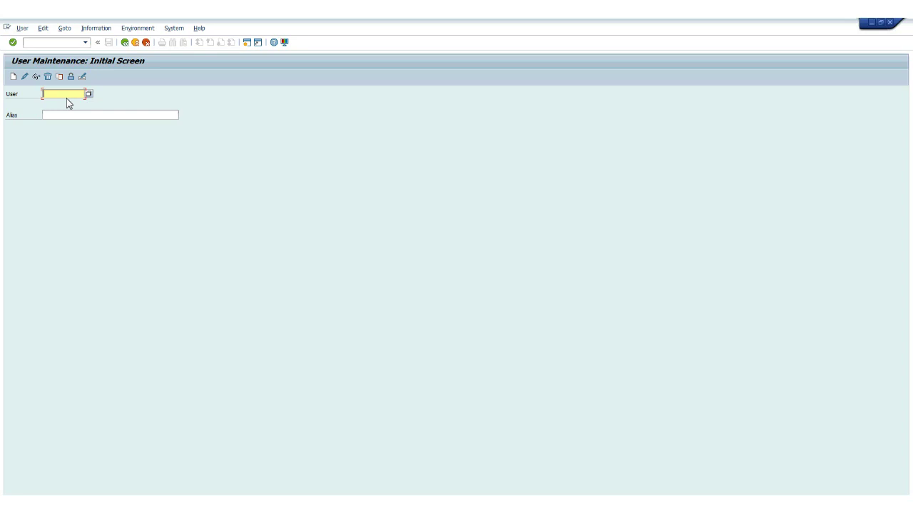
{"action": "type", "text": "MOOC06"}
{"action": "left_click", "coordinate": [14, 78]}
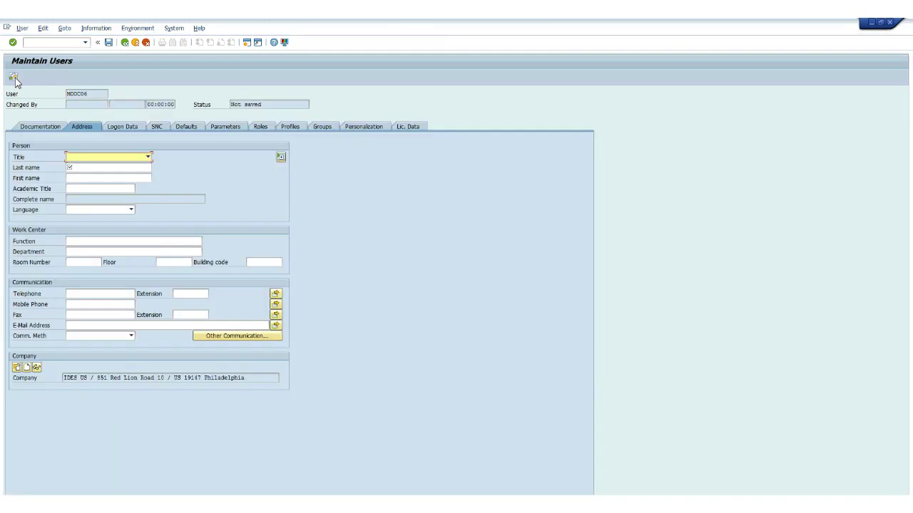
Set last name MooCUser, generate an initial password on Logon Data, and save the user.
{"action": "left_click", "coordinate": [100, 169]}
{"action": "type", "text": "MooC"}
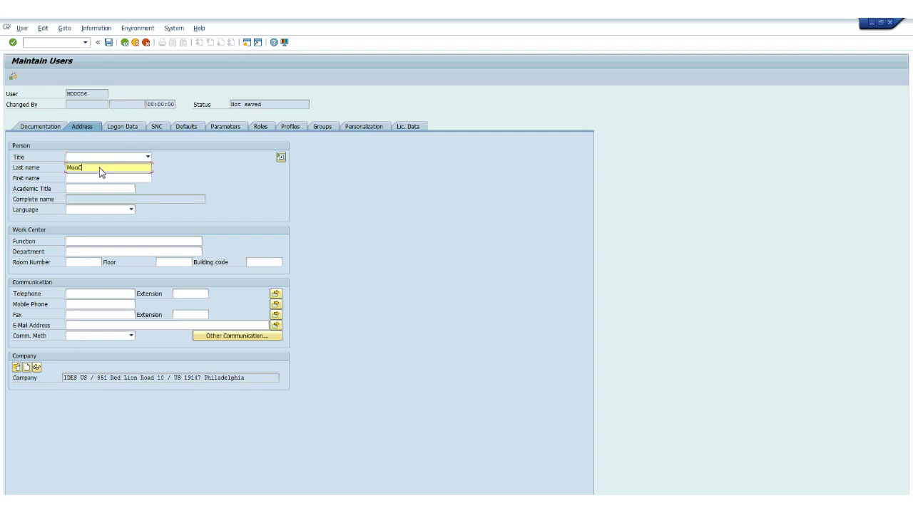
{"action": "type", "text": "User"}
{"action": "left_click", "coordinate": [121, 127]}
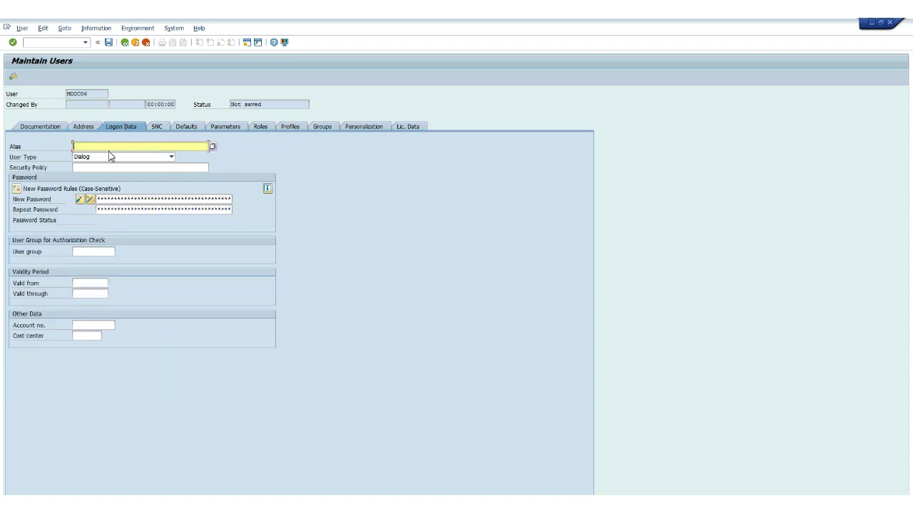
{"action": "left_click", "coordinate": [90, 200]}
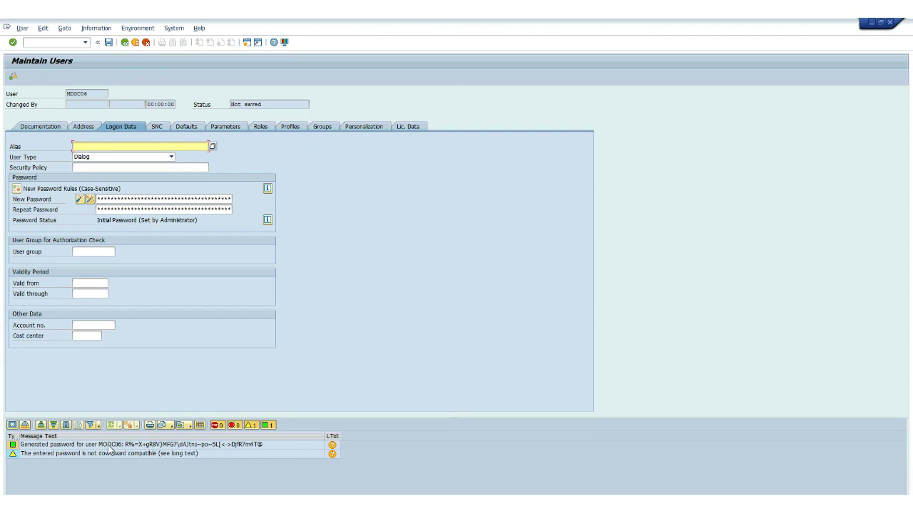
{"action": "left_click", "coordinate": [292, 444]}
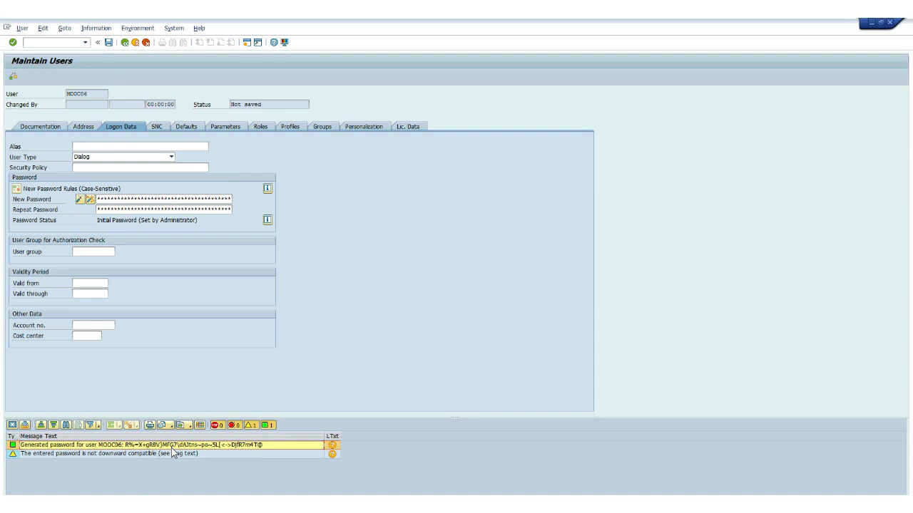
{"action": "left_click", "coordinate": [108, 42]}
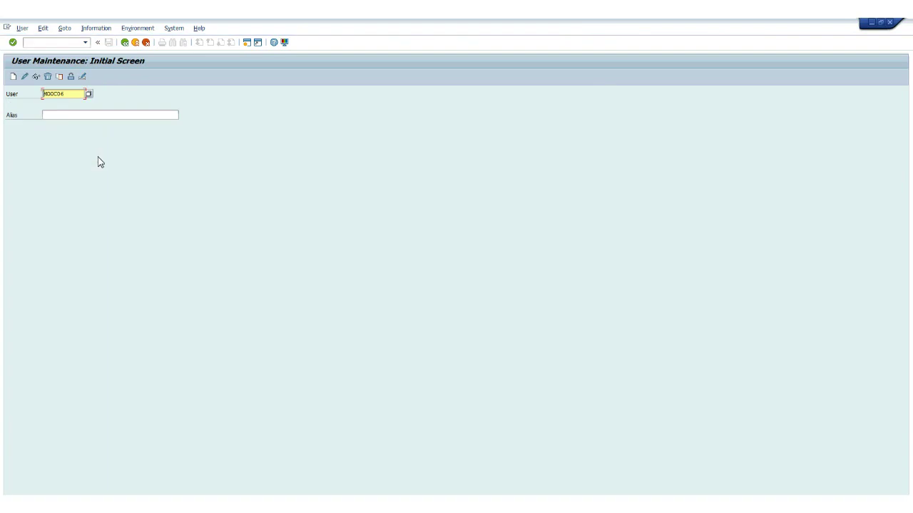
Dismiss the Copy Users dialog, cancel out of SU01 to the Easy Access menu, and refocus the window.
{"action": "left_click", "coordinate": [61, 78]}
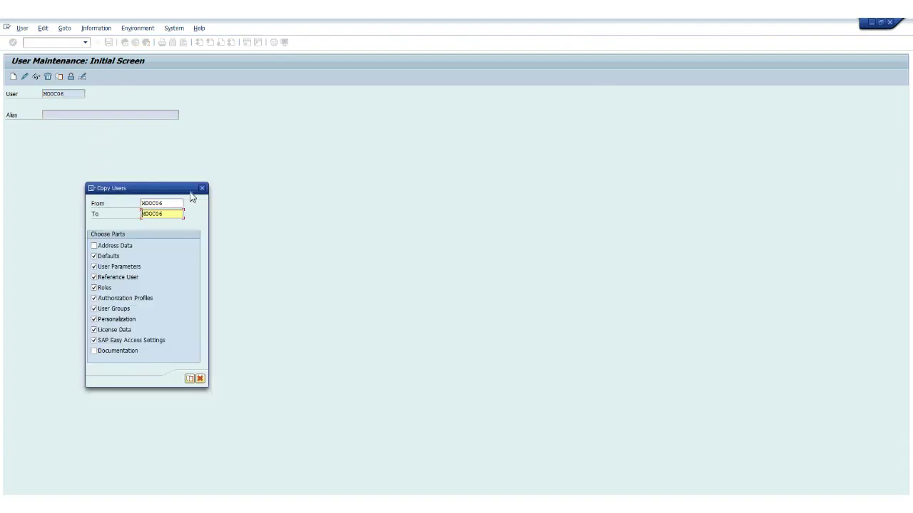
{"action": "left_click", "coordinate": [201, 189]}
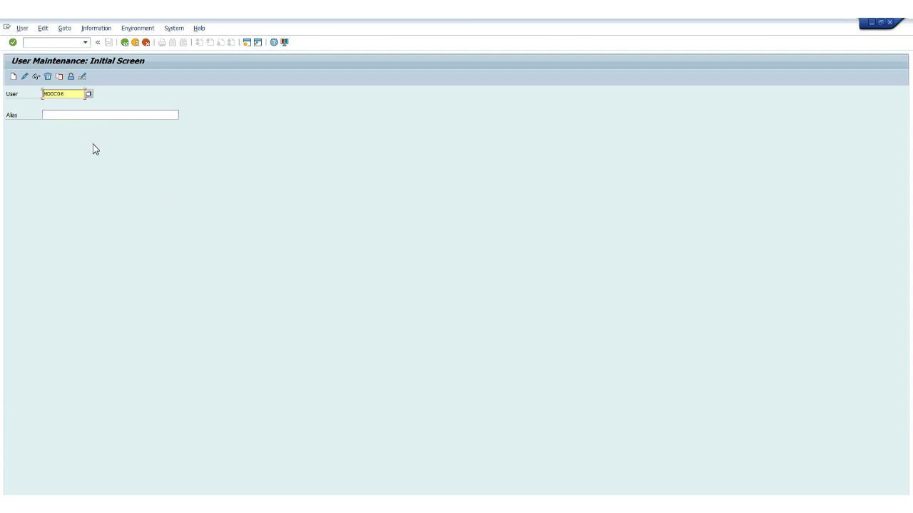
{"action": "left_click", "coordinate": [146, 43]}
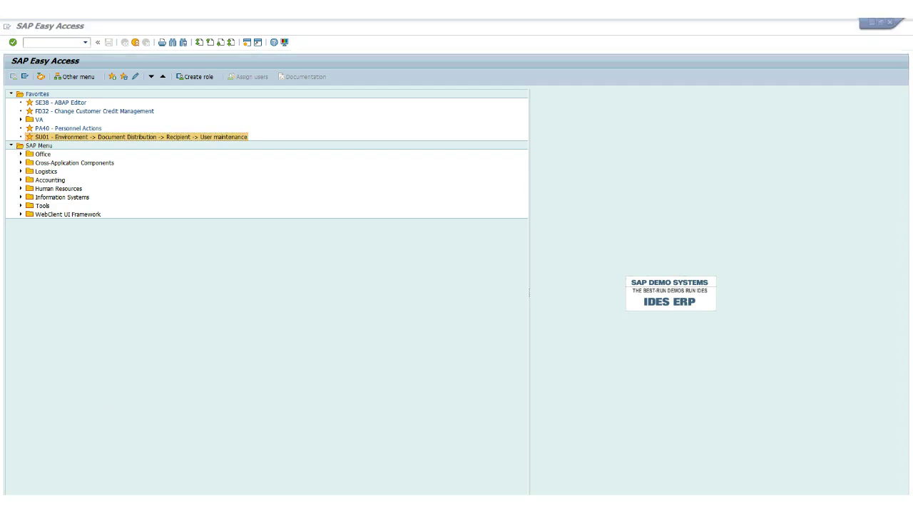
{"action": "left_click", "coordinate": [266, 250]}
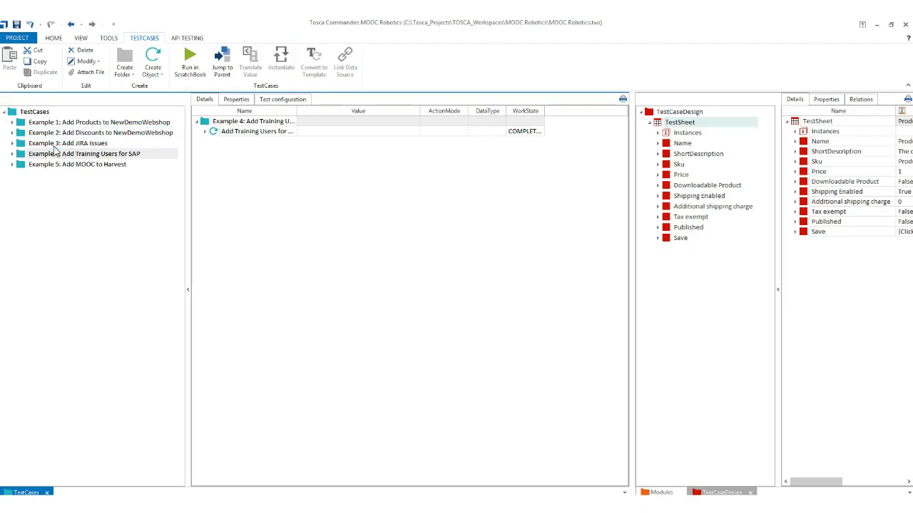
Open the Add Training Users for SAP test case under Example 4 and expand its Set Buffers.
{"action": "left_click", "coordinate": [12, 154]}
{"action": "left_click", "coordinate": [38, 169]}
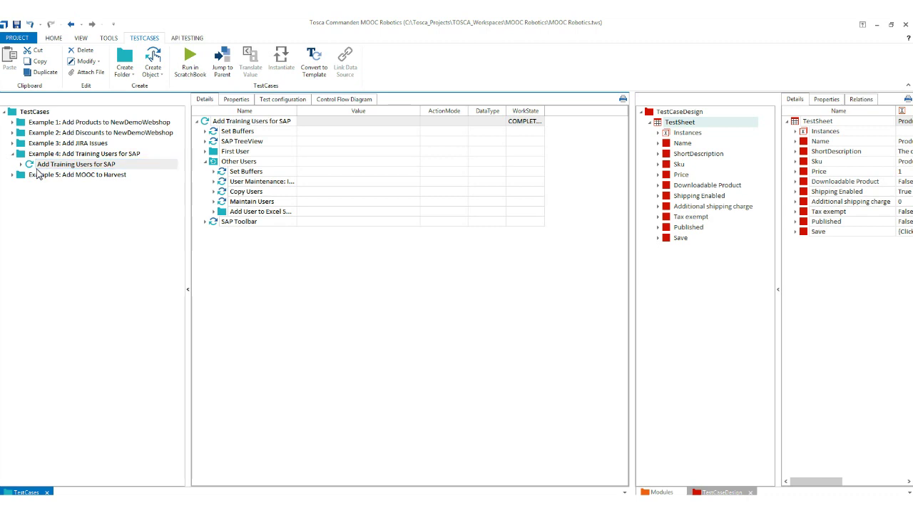
{"action": "left_click", "coordinate": [205, 132]}
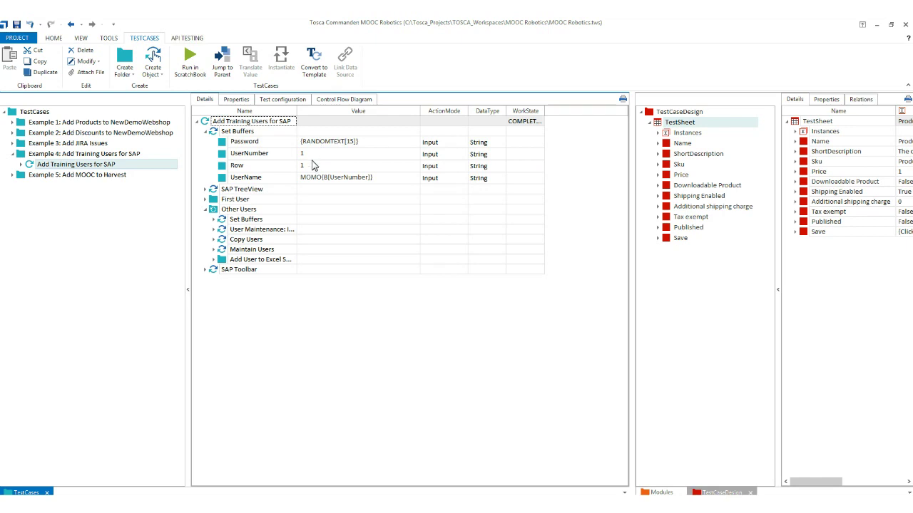
Inspect the UserName buffer's MOMO prefix without changing it, and view the Favorites->SU01* menu path step.
{"action": "left_click", "coordinate": [306, 179]}
{"action": "left_click", "coordinate": [321, 182]}
{"action": "left_click_drag", "start_coordinate": [321, 184], "coordinate": [316, 186]}
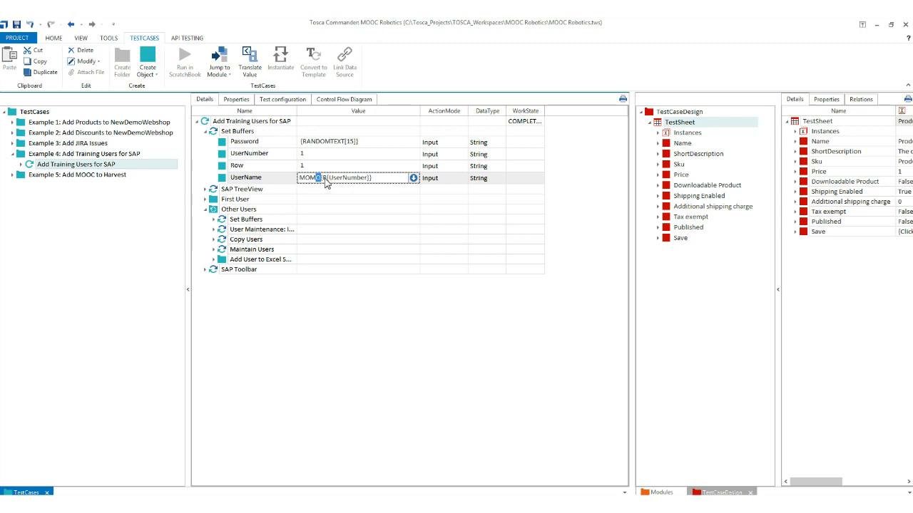
{"action": "left_click", "coordinate": [316, 161]}
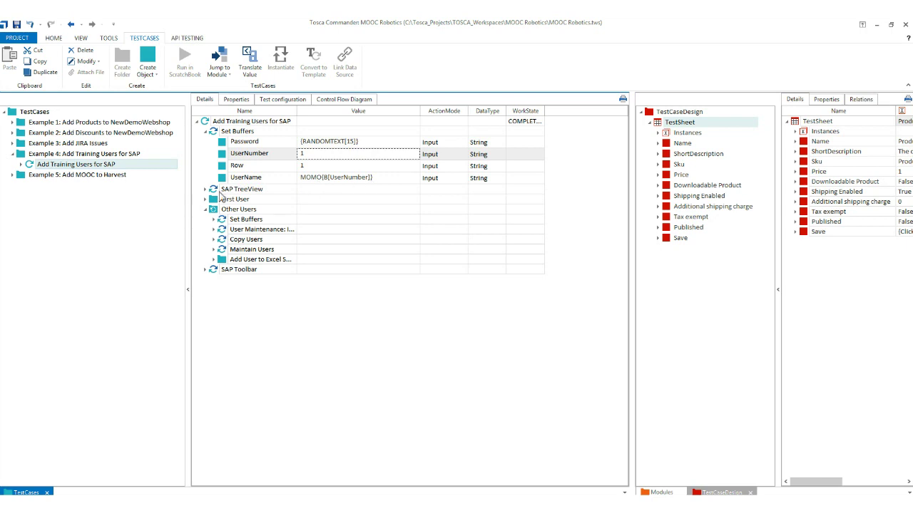
{"action": "left_click", "coordinate": [205, 190]}
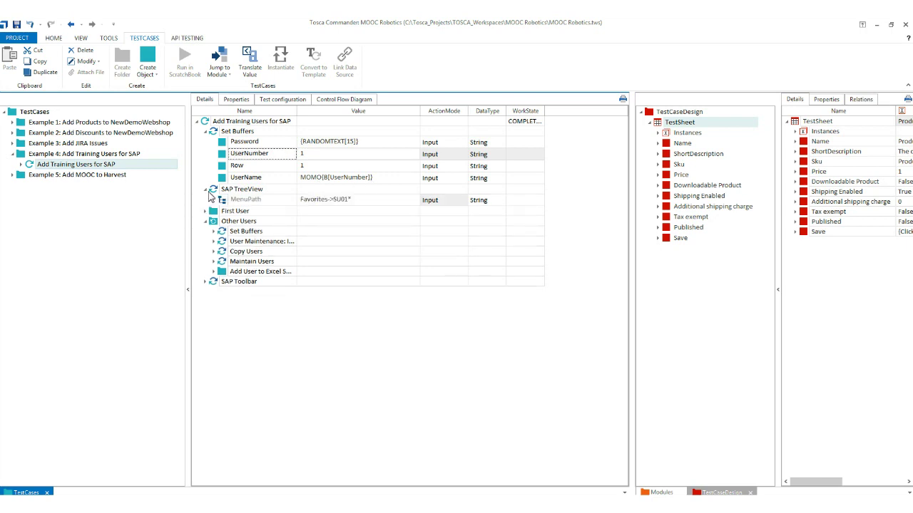
{"action": "left_click", "coordinate": [205, 133]}
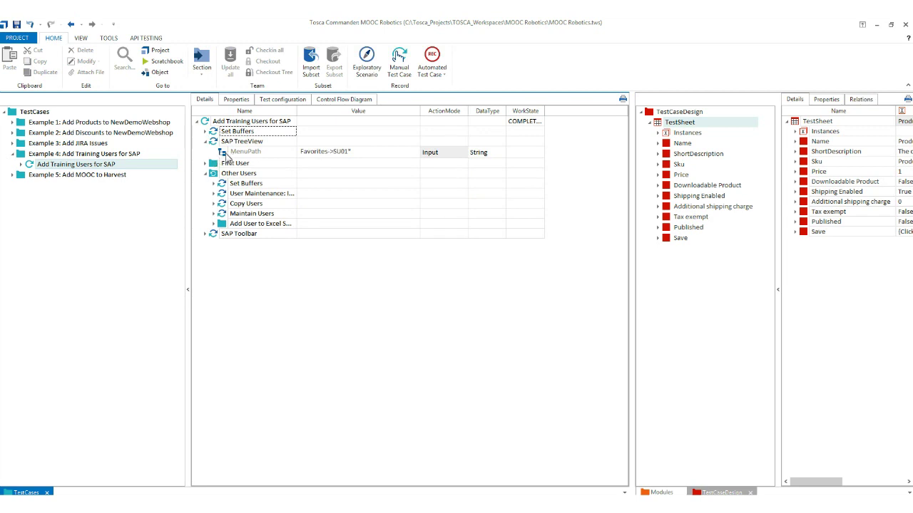
{"action": "mouse_move", "coordinate": [148, 505]}
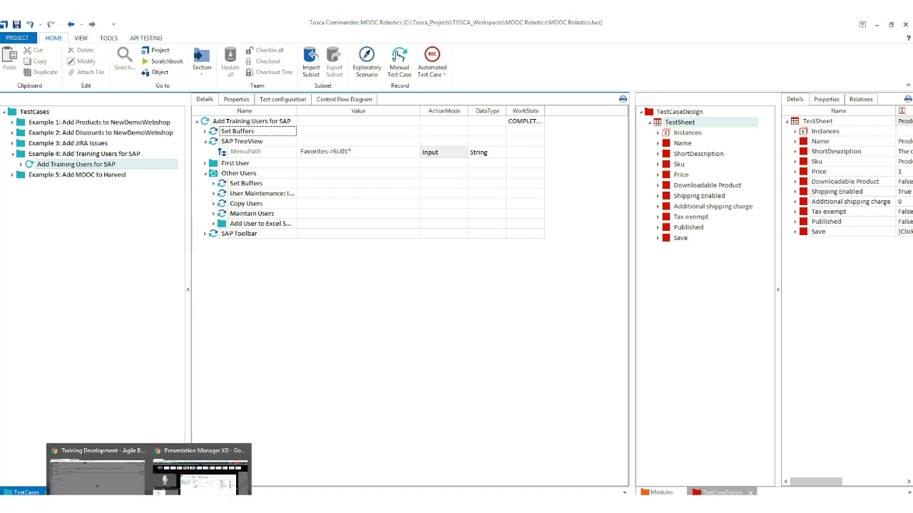
{"action": "mouse_move", "coordinate": [182, 505]}
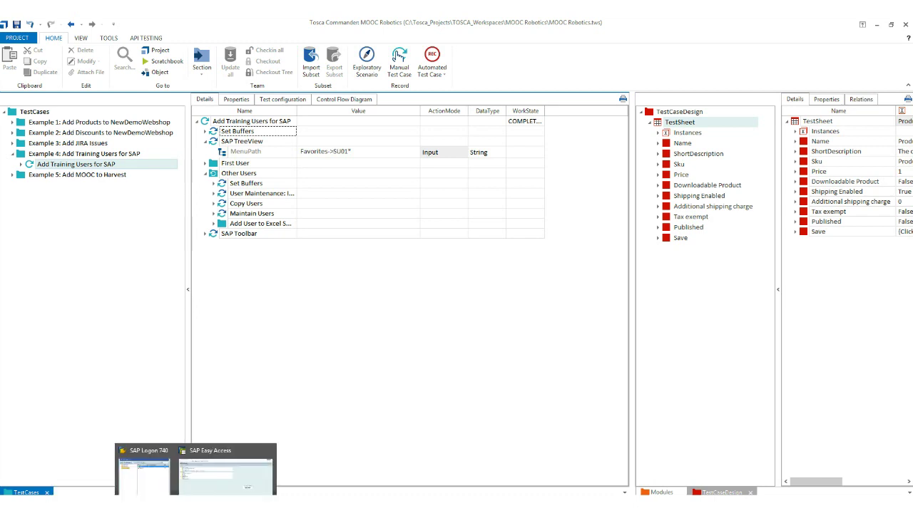
{"action": "left_click", "coordinate": [216, 492]}
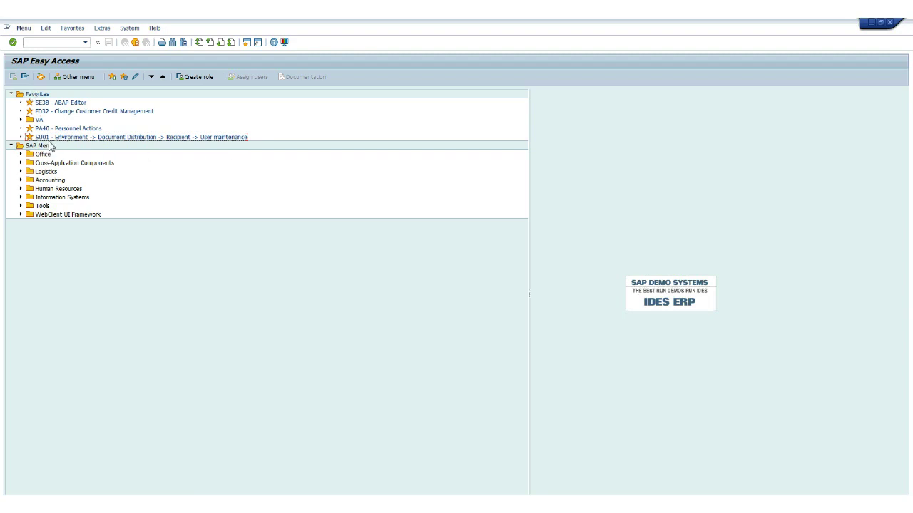
{"action": "mouse_move", "coordinate": [149, 506]}
{"action": "left_click", "coordinate": [97, 469]}
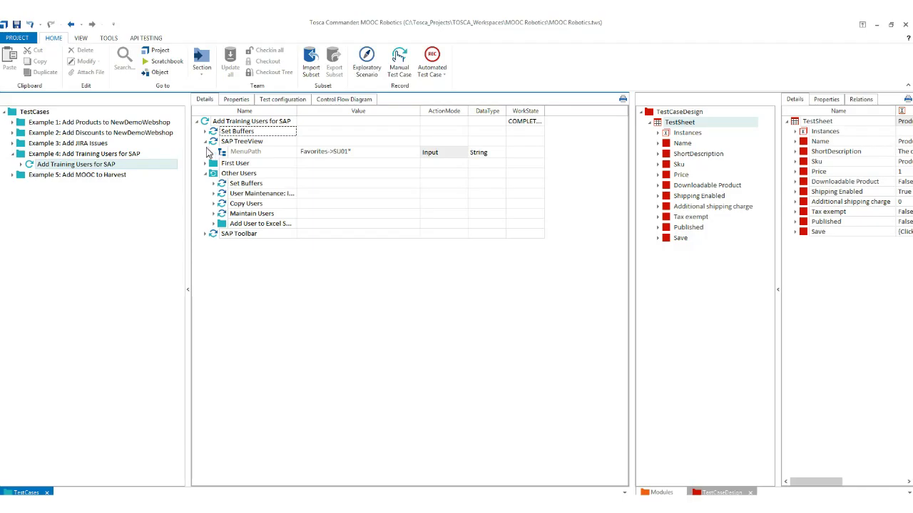
Review First User's steps (Last name TrainingUser, password, validity date, Excel logging), then collapse the folder.
{"action": "left_click", "coordinate": [206, 142]}
{"action": "left_click", "coordinate": [206, 152]}
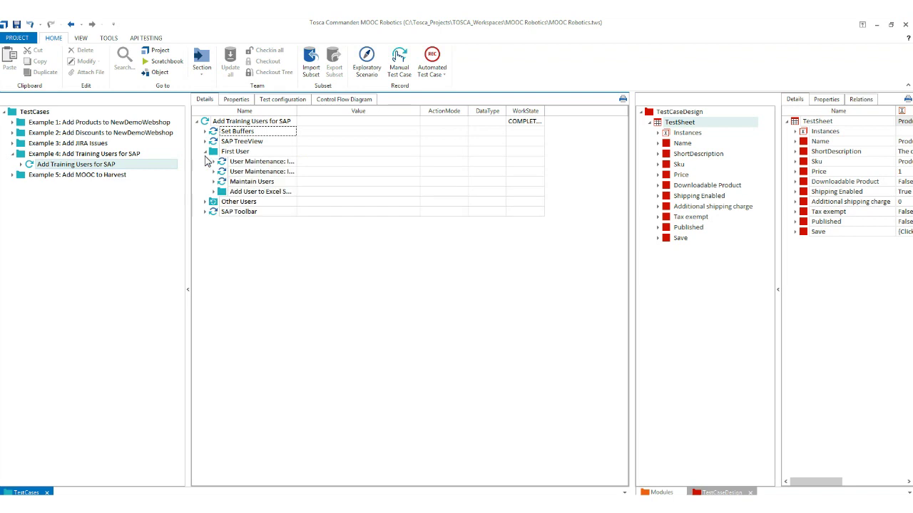
{"action": "left_click", "coordinate": [213, 162]}
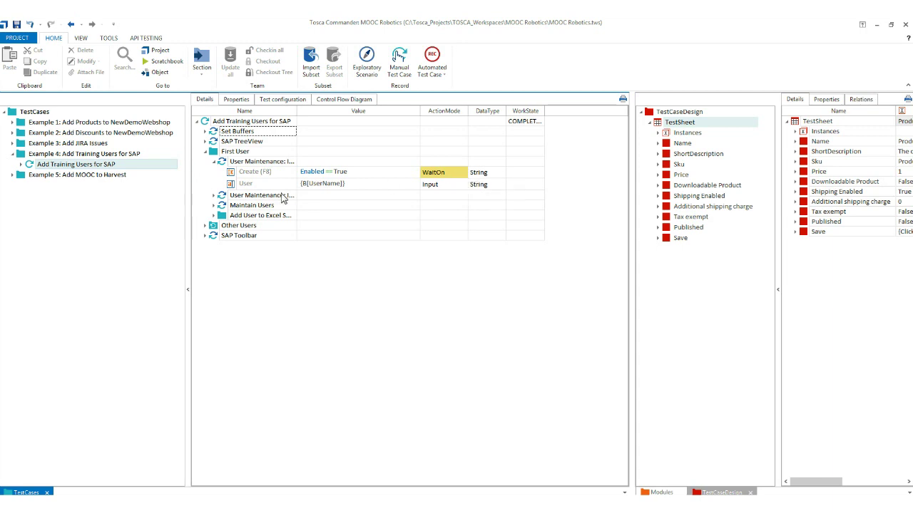
{"action": "left_click", "coordinate": [214, 197]}
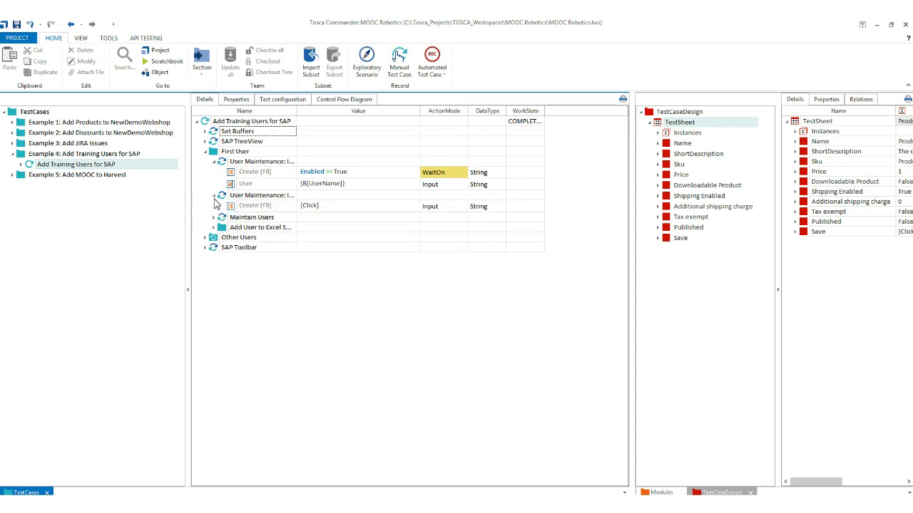
{"action": "left_click", "coordinate": [214, 217]}
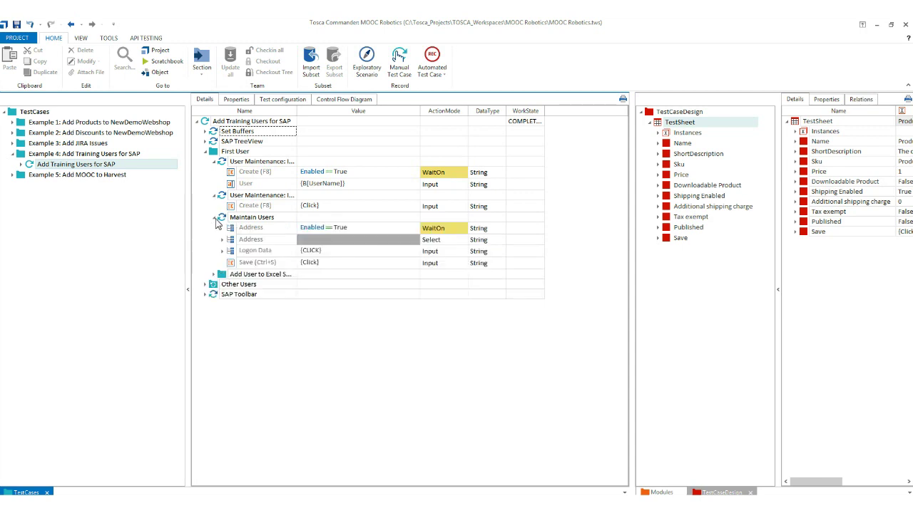
{"action": "left_click", "coordinate": [222, 240]}
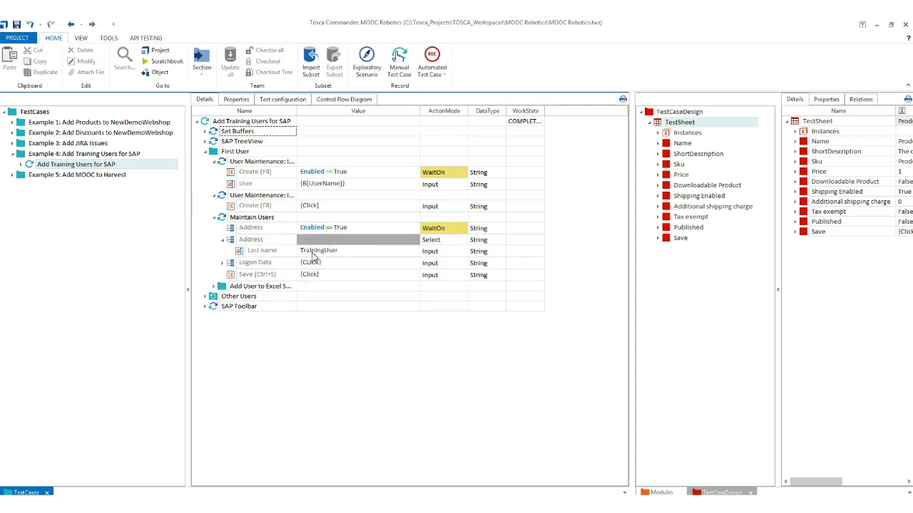
{"action": "left_click", "coordinate": [224, 263]}
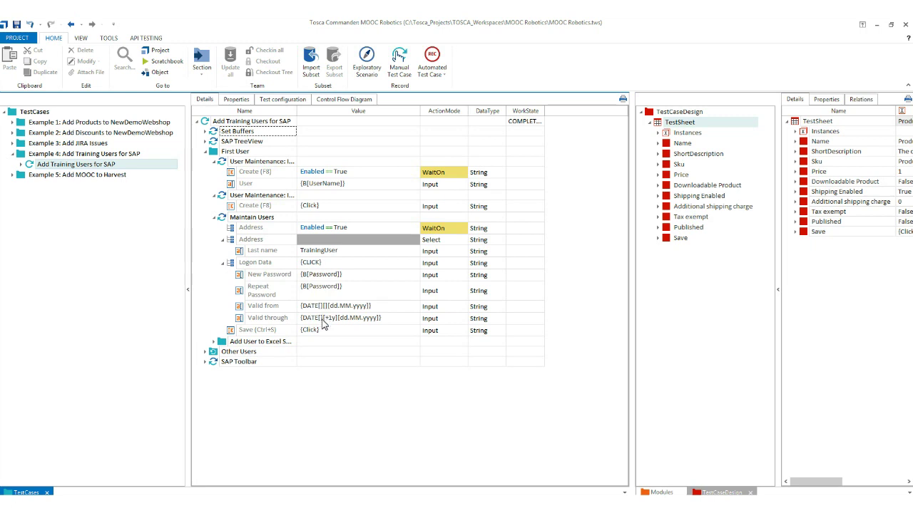
{"action": "left_click", "coordinate": [215, 342]}
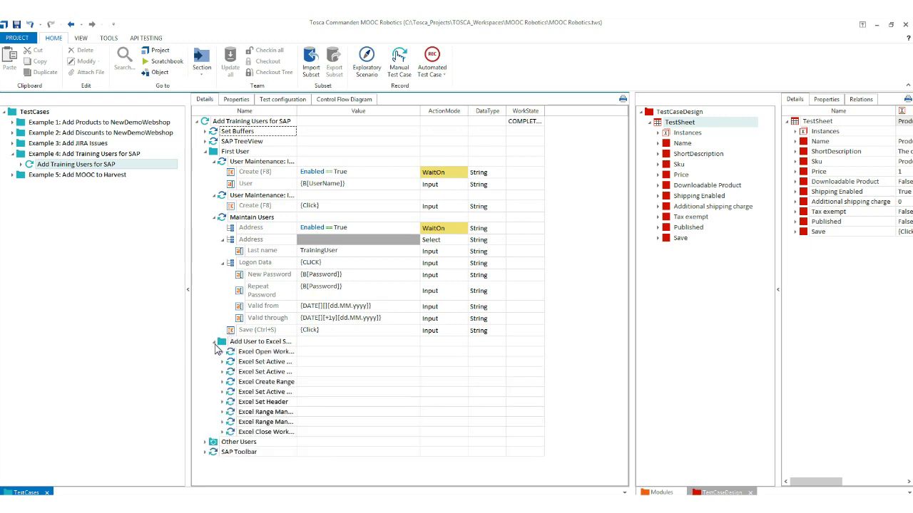
{"action": "left_click", "coordinate": [207, 152]}
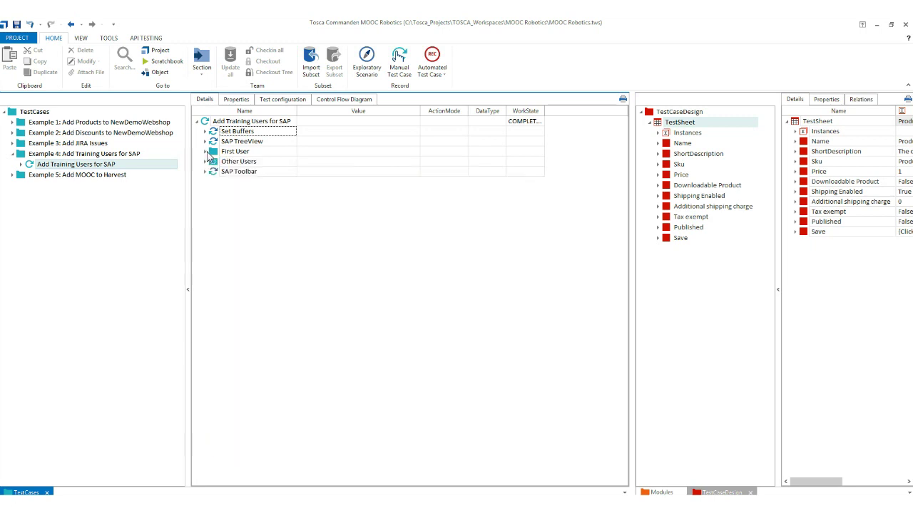
Review the Excel Open Workbook, Set Active Workbook and Set Active Worksheet steps, then bring up SAP_Users.
{"action": "double_click", "coordinate": [63, 165]}
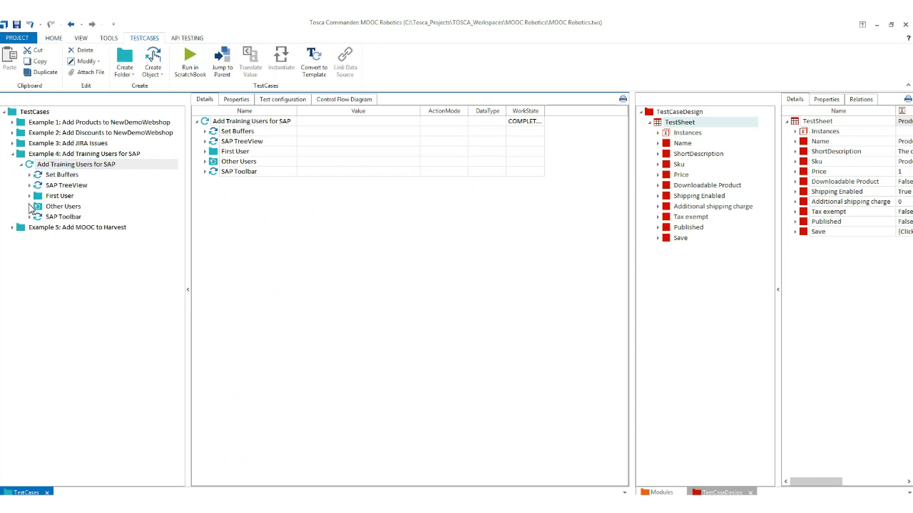
{"action": "left_click", "coordinate": [29, 196]}
{"action": "left_click", "coordinate": [38, 237]}
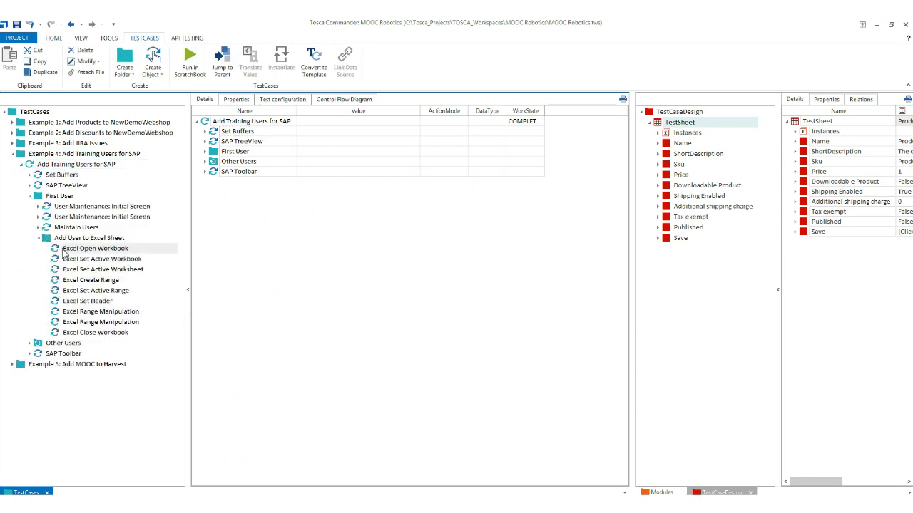
{"action": "left_click", "coordinate": [55, 249]}
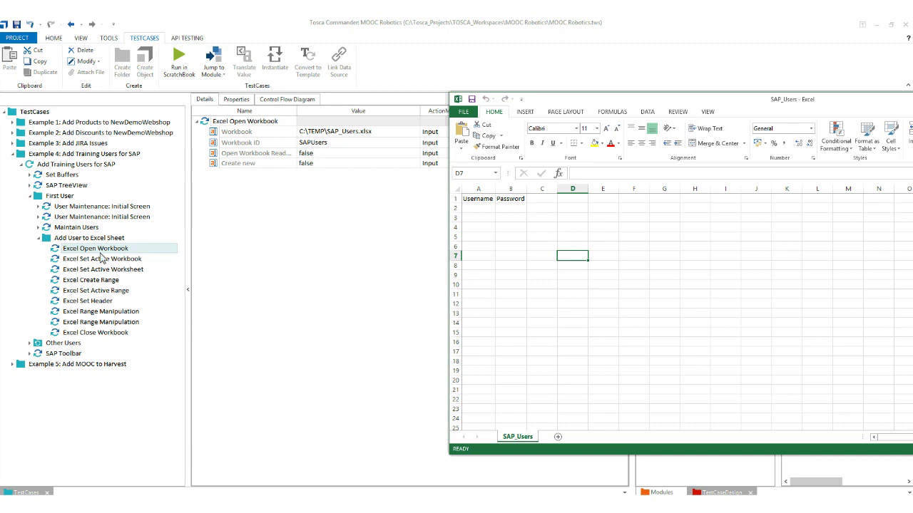
{"action": "left_click", "coordinate": [81, 260]}
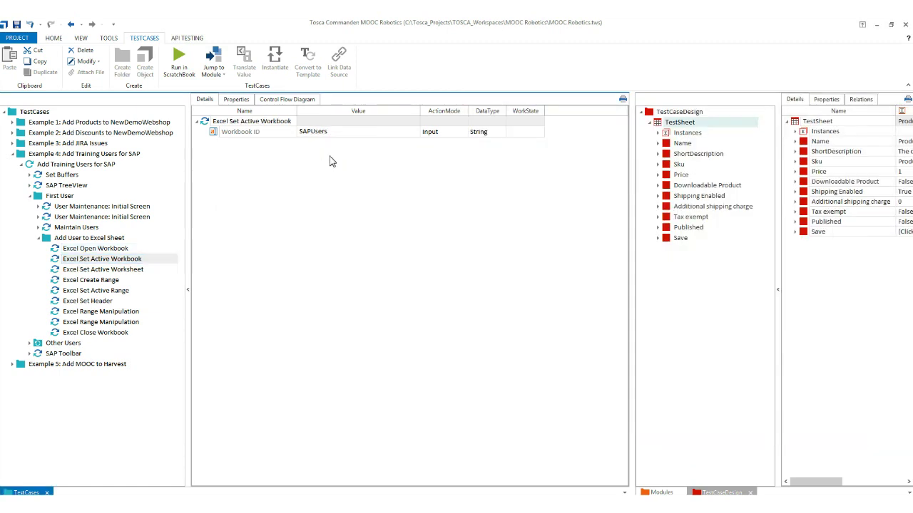
{"action": "left_click", "coordinate": [136, 270]}
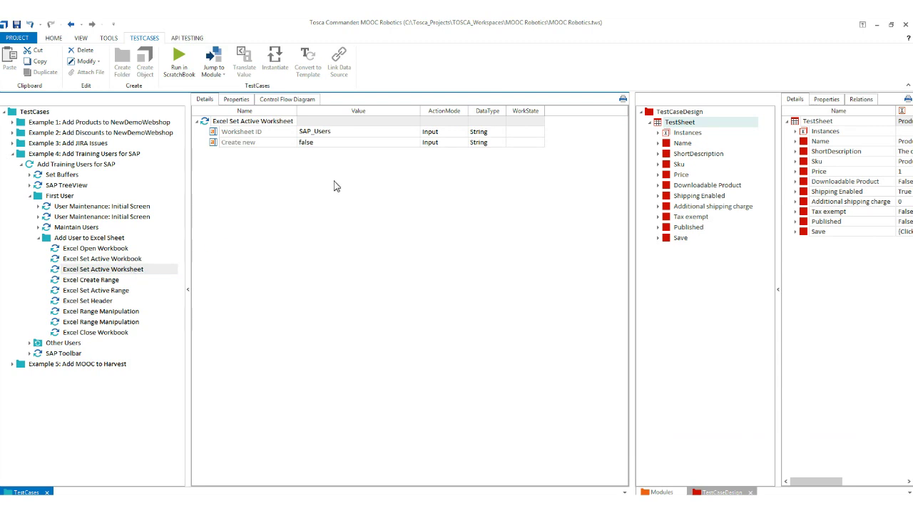
{"action": "key", "text": "alt+Tab"}
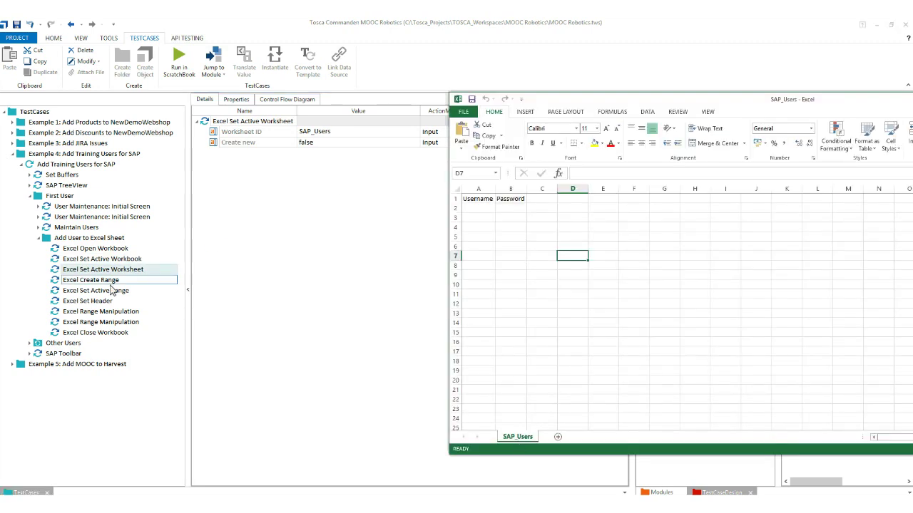
Compare the Excel Create Range step with the Username and Password headers in cells A1 and B1.
{"action": "left_click", "coordinate": [100, 284]}
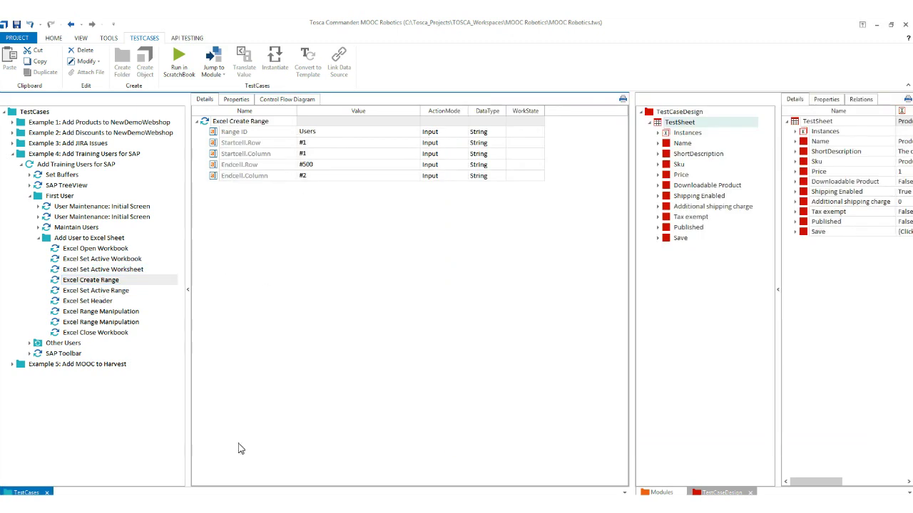
{"action": "key", "text": "alt+Tab"}
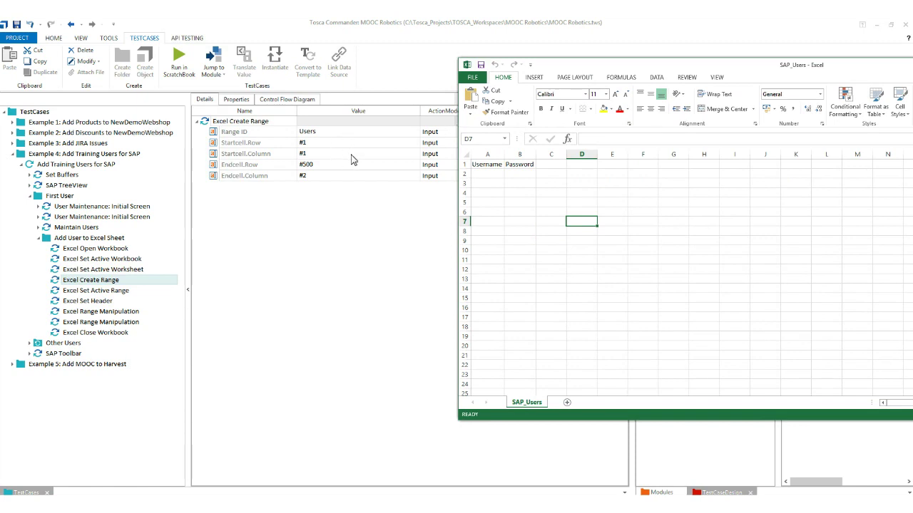
{"action": "left_click", "coordinate": [479, 166]}
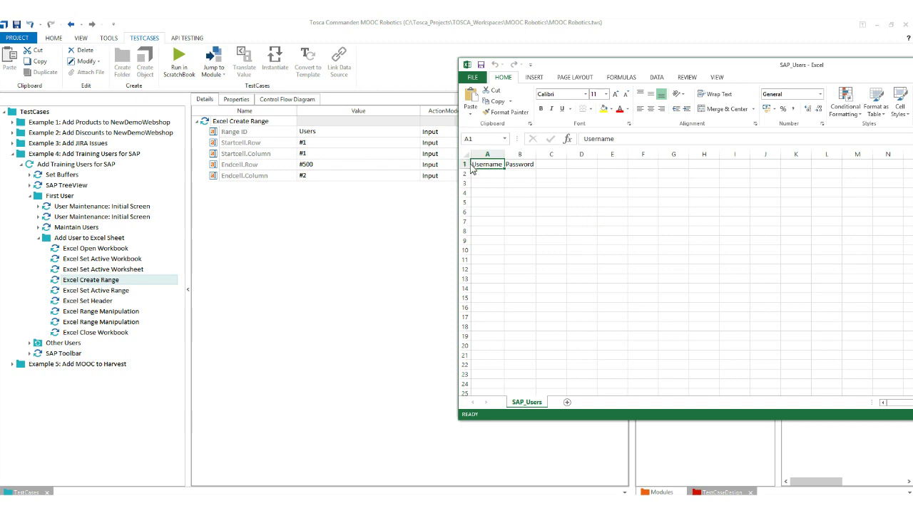
{"action": "left_click", "coordinate": [507, 164]}
{"action": "key", "text": "ctrl+shift+Down"}
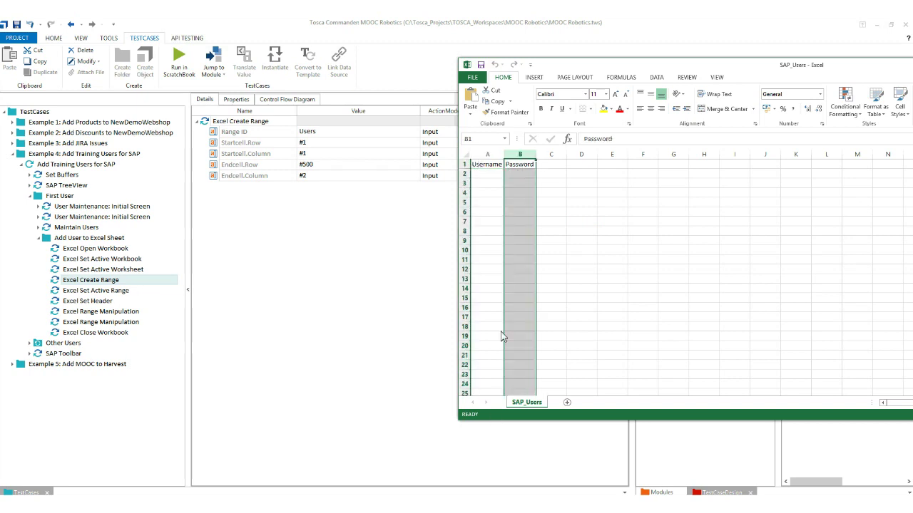
Review the Excel Set Active Range and Set Header steps against the sheet's header row 1.
{"action": "left_click", "coordinate": [153, 294]}
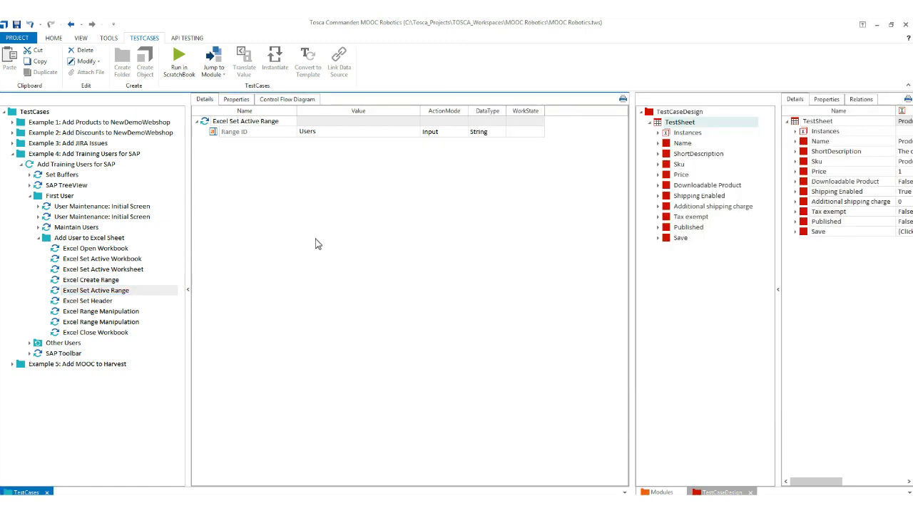
{"action": "left_click", "coordinate": [124, 302]}
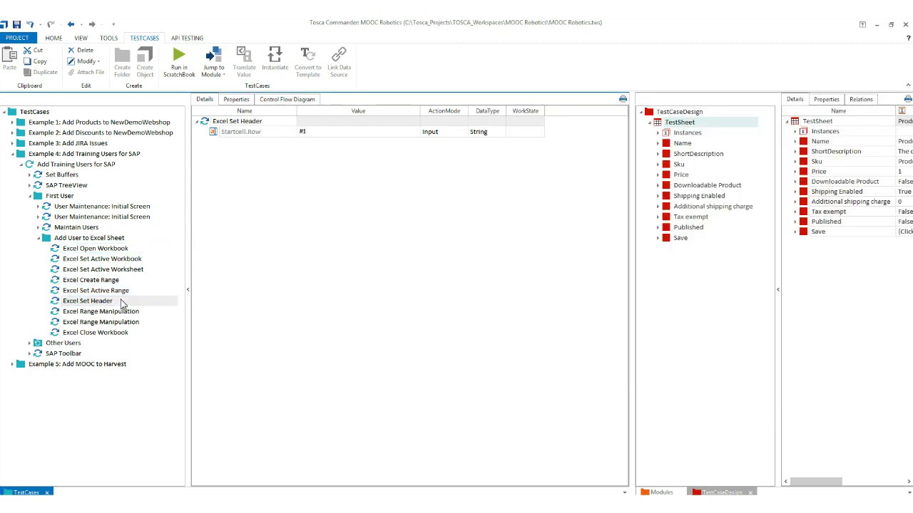
{"action": "key", "text": "alt+Tab"}
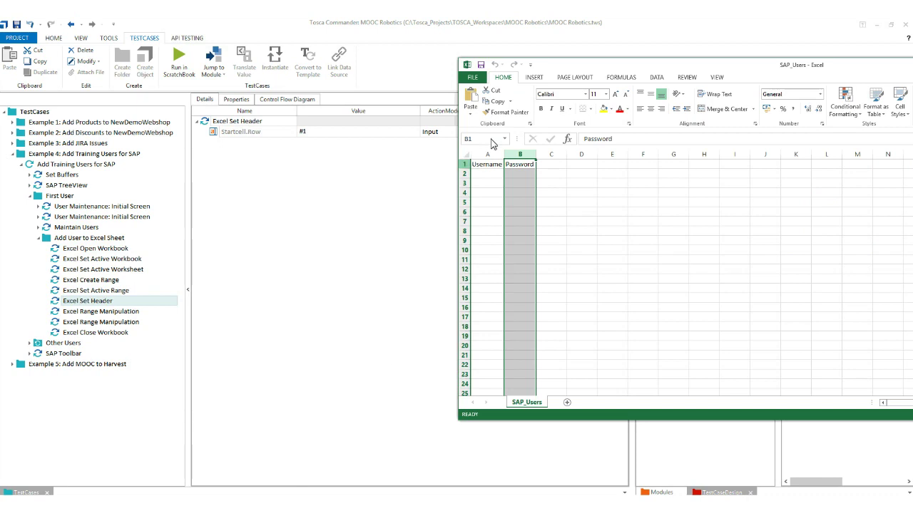
{"action": "left_click", "coordinate": [465, 164]}
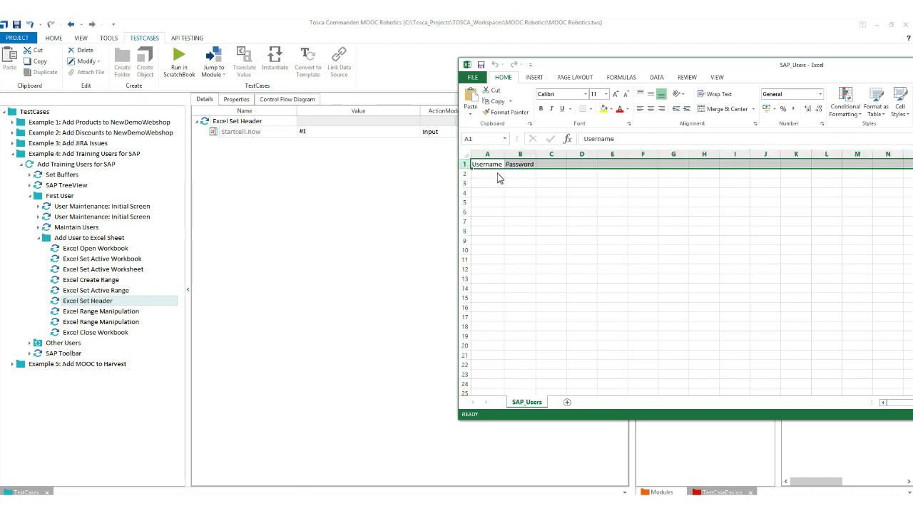
Match the first Range Manipulation step to column A, with the username going in cell A2.
{"action": "left_click", "coordinate": [99, 312]}
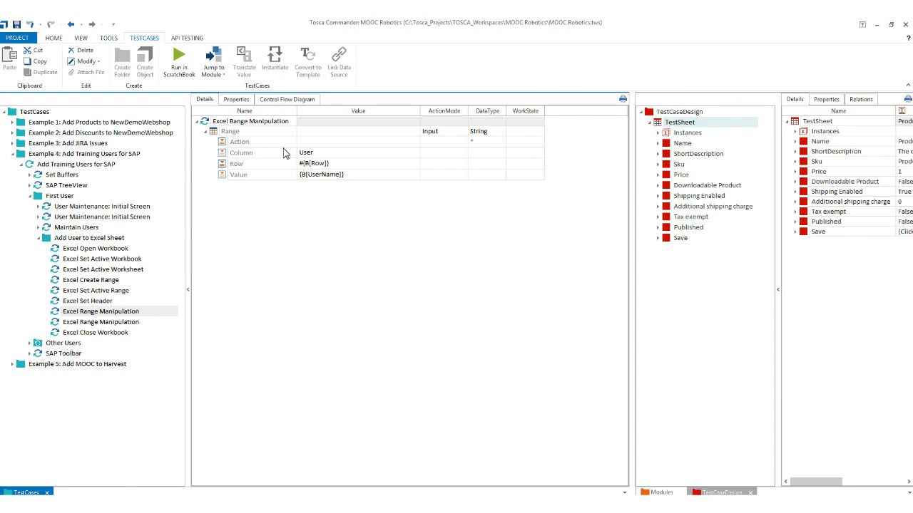
{"action": "key", "text": "alt+Tab"}
{"action": "key", "text": "ctrl+space"}
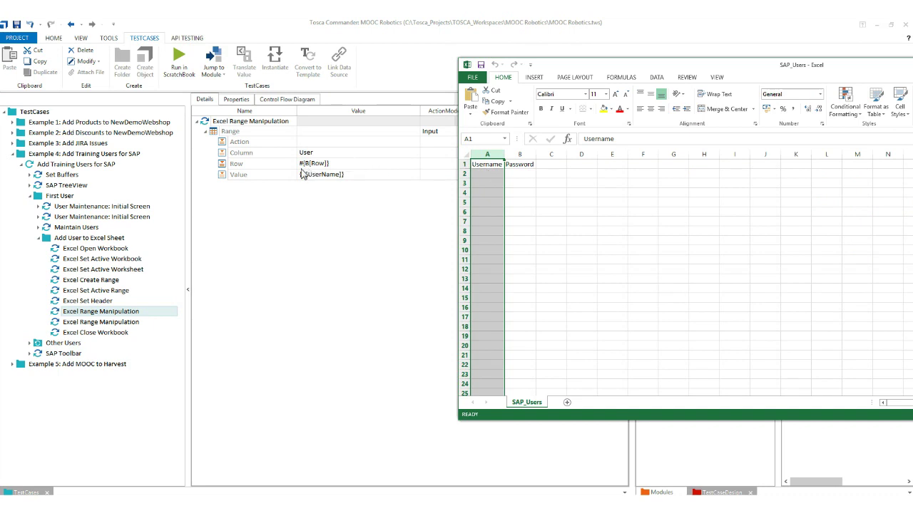
{"action": "left_click", "coordinate": [468, 168]}
{"action": "left_click", "coordinate": [467, 175]}
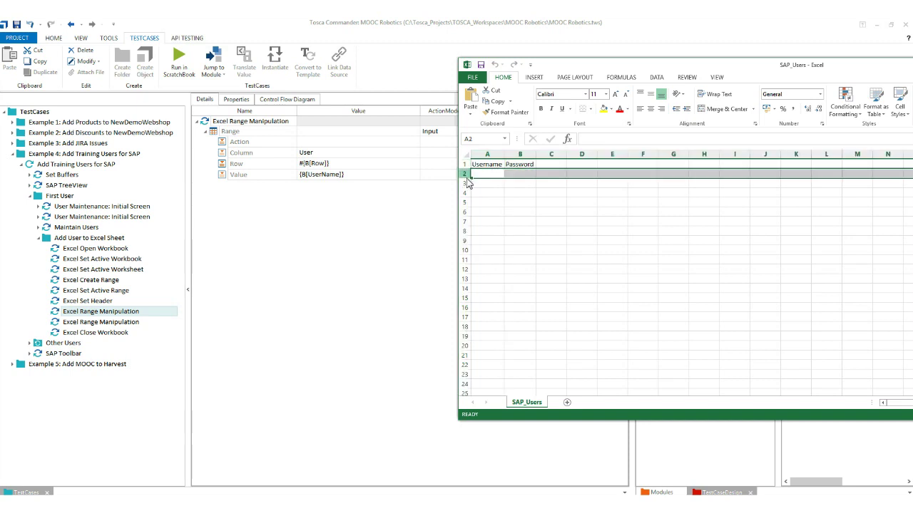
{"action": "left_click", "coordinate": [473, 177]}
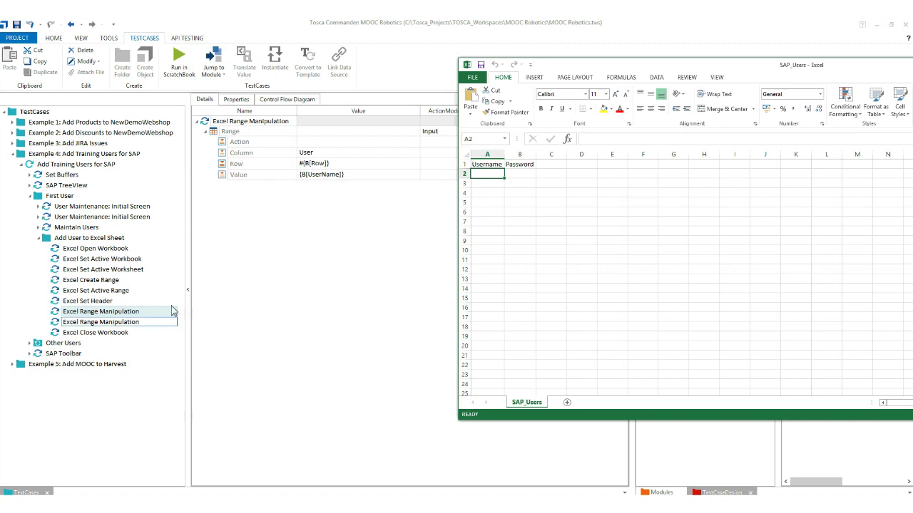
Match the second Range Manipulation step to the password destination, cell B2.
{"action": "left_click", "coordinate": [107, 322]}
{"action": "key", "text": "alt+Tab"}
{"action": "left_click", "coordinate": [515, 176]}
{"action": "left_click", "coordinate": [165, 311]}
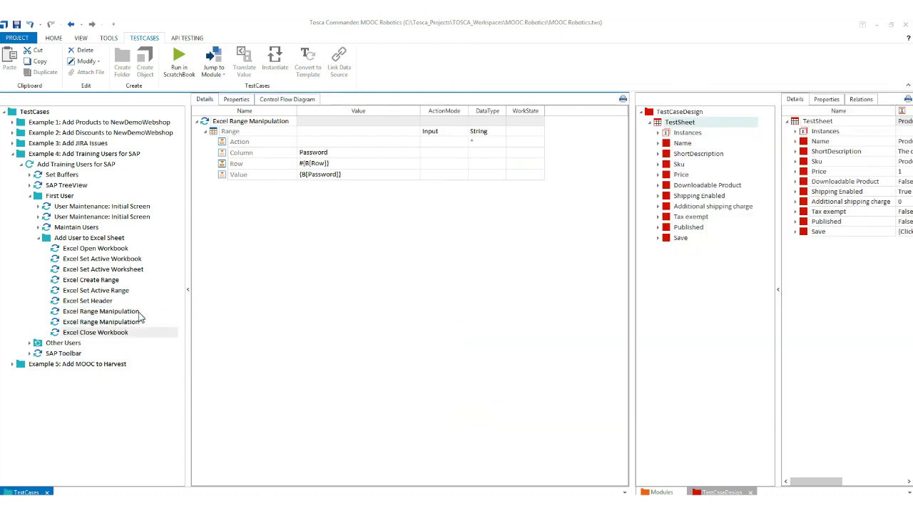
Review the Excel Close Workbook step, close the SAP_Users window, and show the Other Users steps.
{"action": "left_click", "coordinate": [107, 332]}
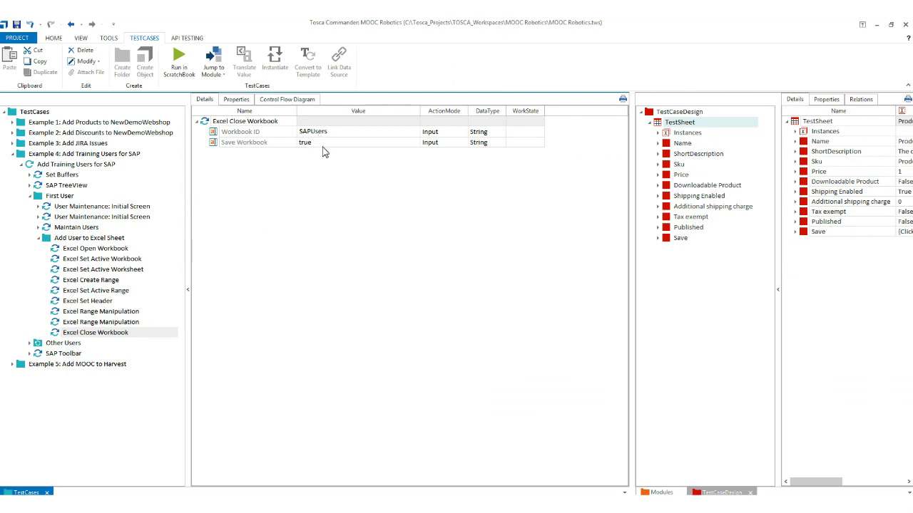
{"action": "key", "text": "alt+Tab"}
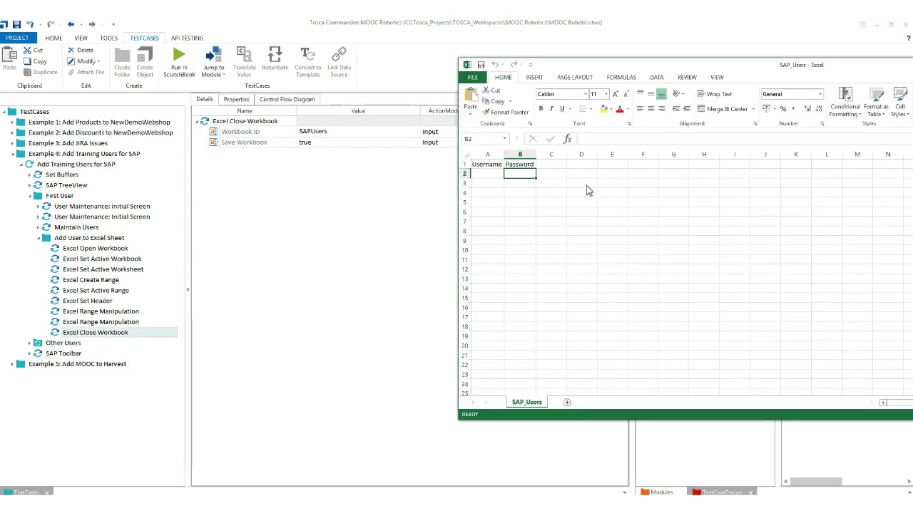
{"action": "left_click_drag", "start_coordinate": [709, 70], "coordinate": [564, 69]}
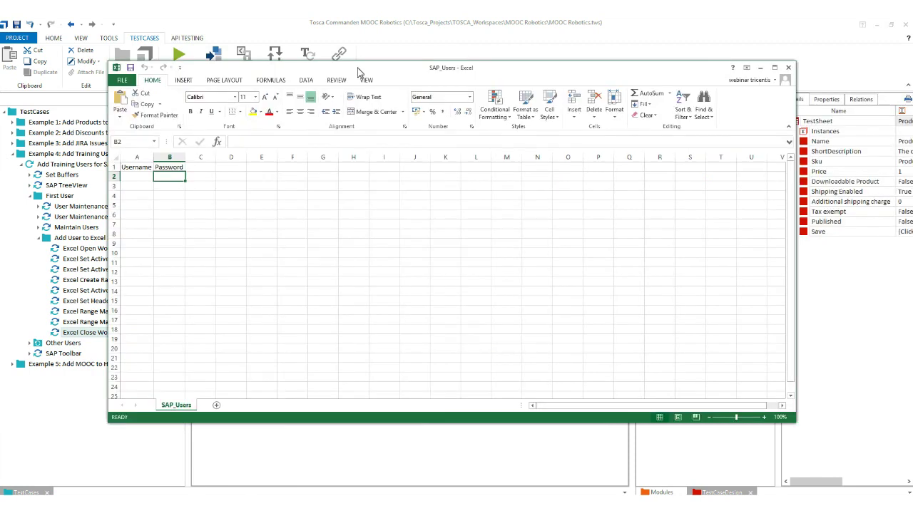
{"action": "left_click", "coordinate": [793, 74]}
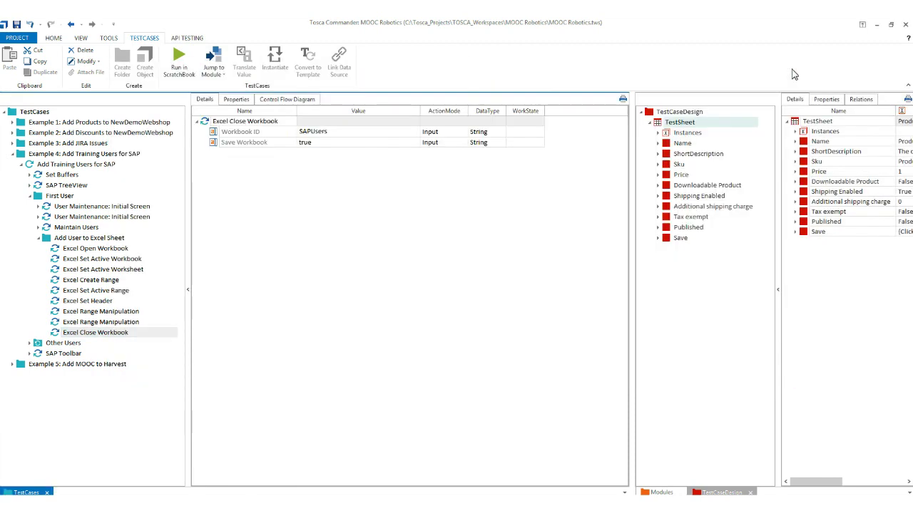
{"action": "left_click", "coordinate": [40, 345]}
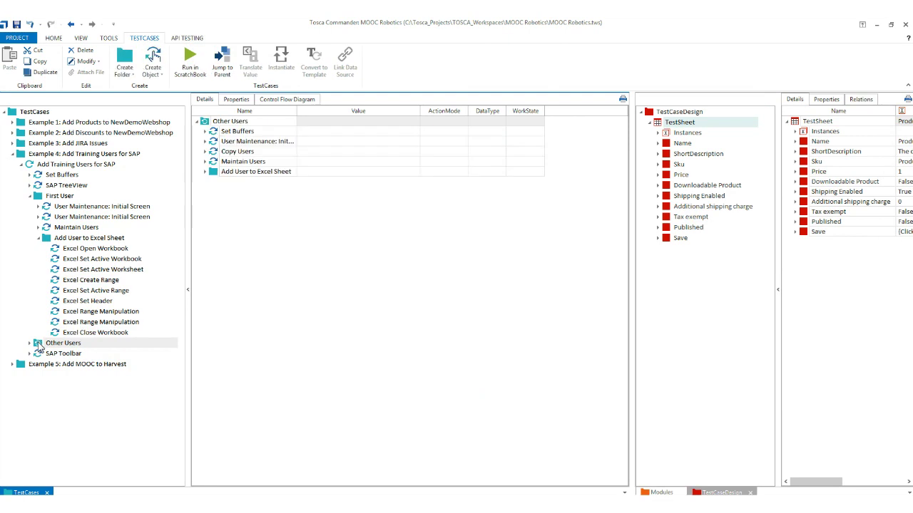
Expand the Other Users initial screen, Copy Users and Maintain Users steps to review them.
{"action": "left_click", "coordinate": [206, 132]}
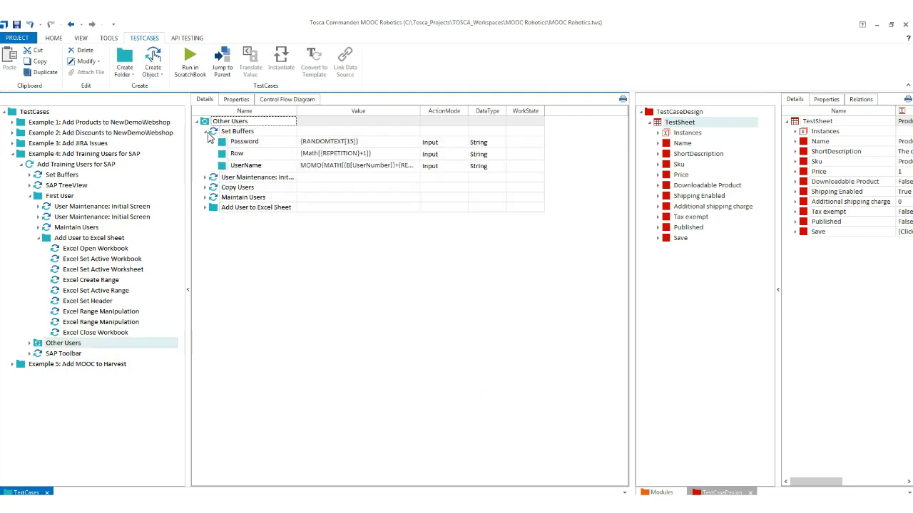
{"action": "left_click", "coordinate": [207, 133]}
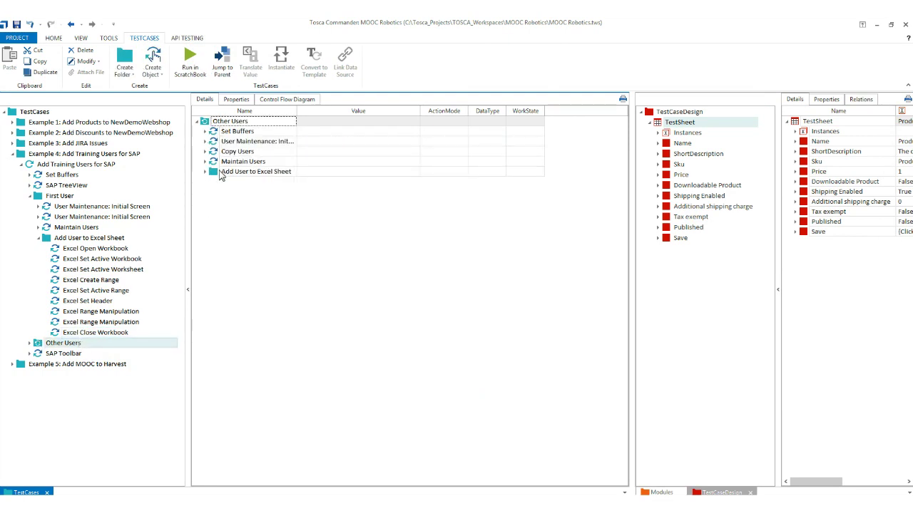
{"action": "left_click", "coordinate": [205, 142]}
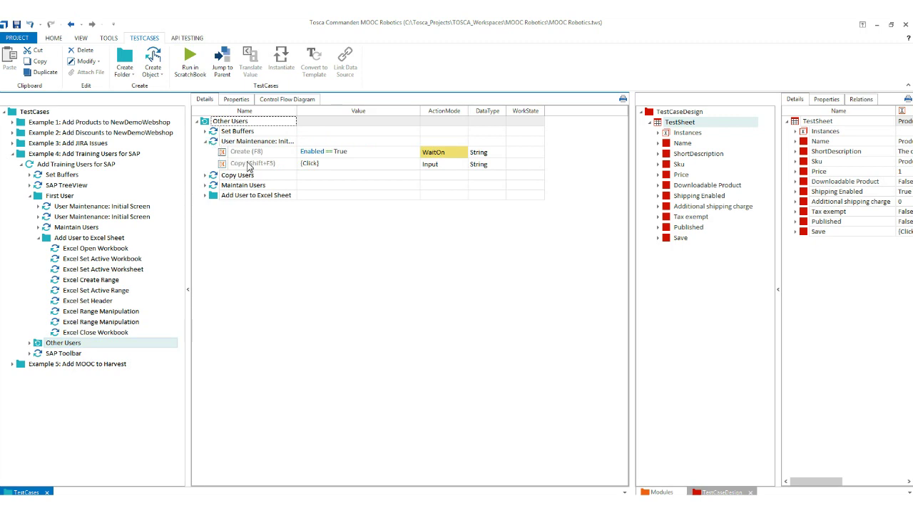
{"action": "left_click", "coordinate": [206, 176]}
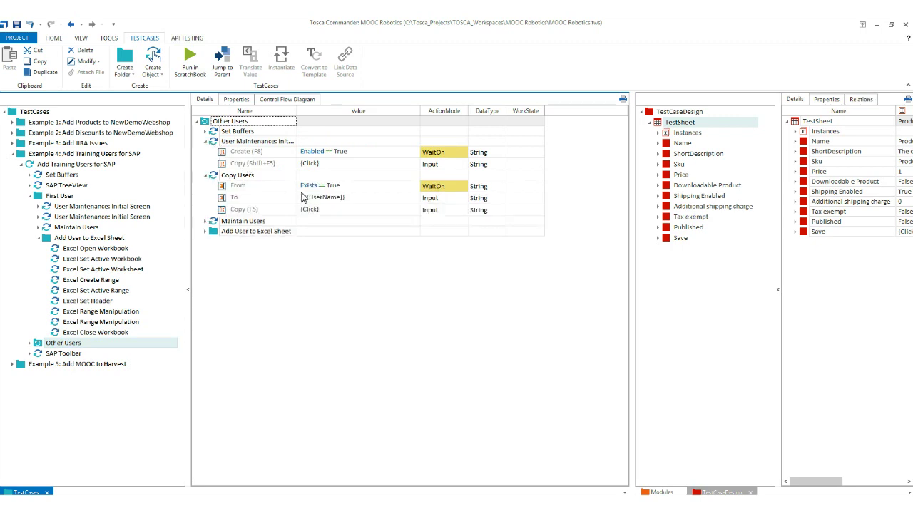
{"action": "left_click", "coordinate": [205, 221]}
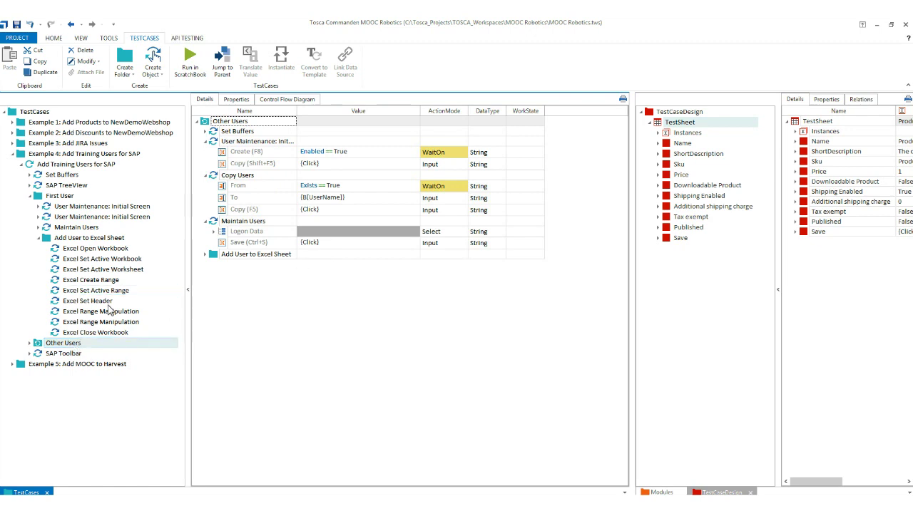
Change Other Users' Repetition from 99 to 4, then view the SAP Toolbar step's Exit input.
{"action": "left_click", "coordinate": [238, 99]}
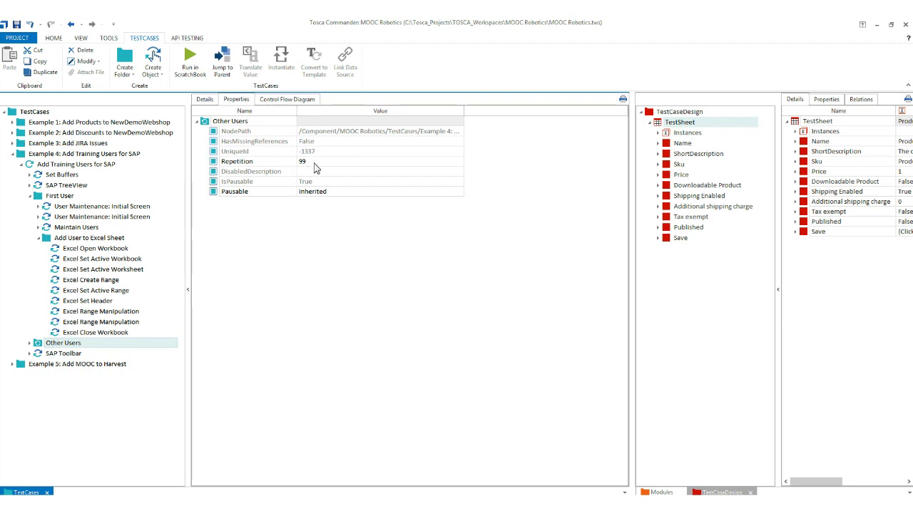
{"action": "left_click", "coordinate": [314, 163]}
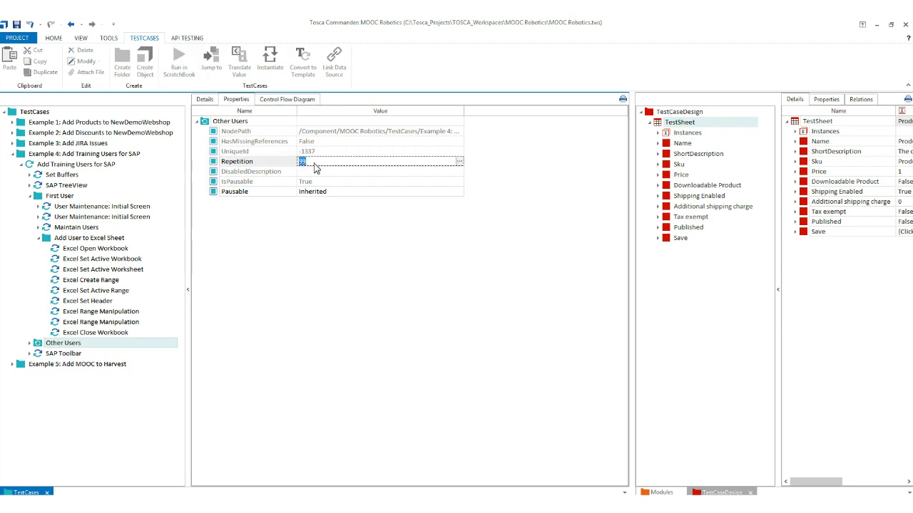
{"action": "type", "text": "4"}
{"action": "left_click", "coordinate": [306, 280]}
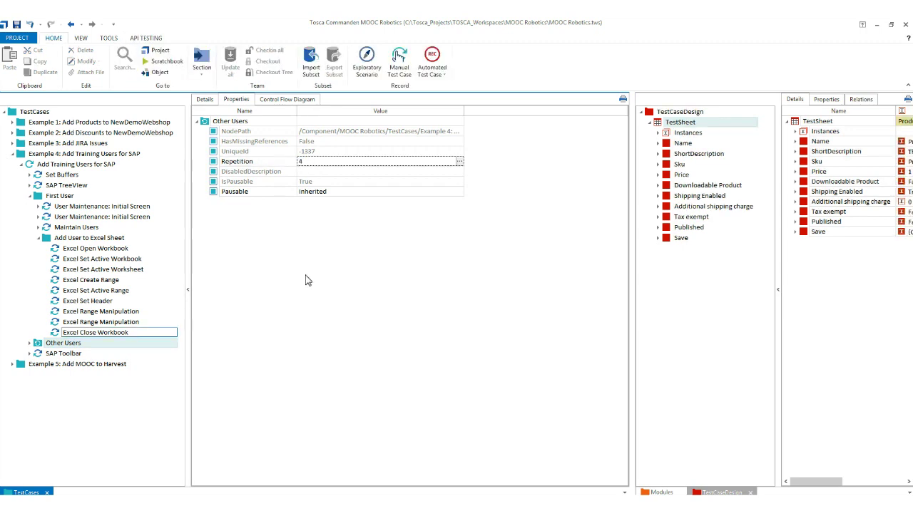
{"action": "left_click", "coordinate": [54, 355]}
{"action": "left_click", "coordinate": [207, 99]}
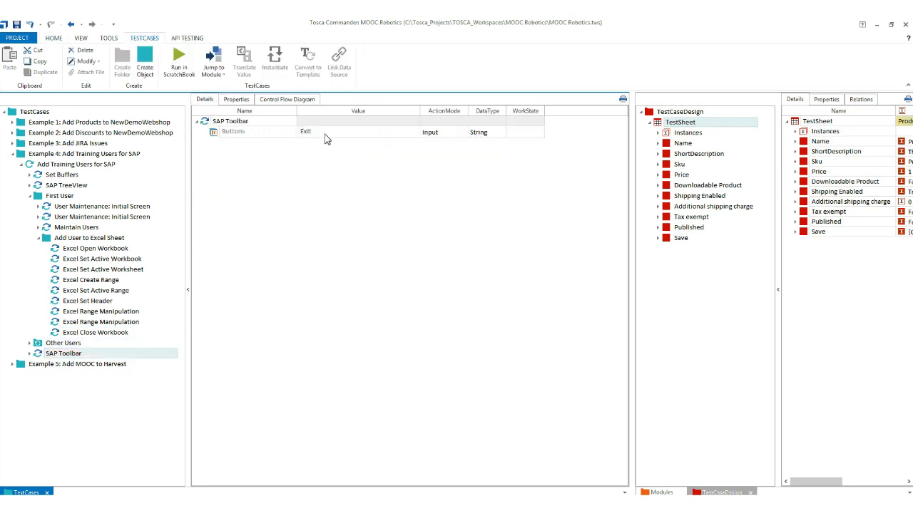
Collapse First User, confirm SAP Easy Access is ready, and reselect the Add Training Users for SAP test case.
{"action": "left_click", "coordinate": [30, 196]}
{"action": "left_click", "coordinate": [148, 508]}
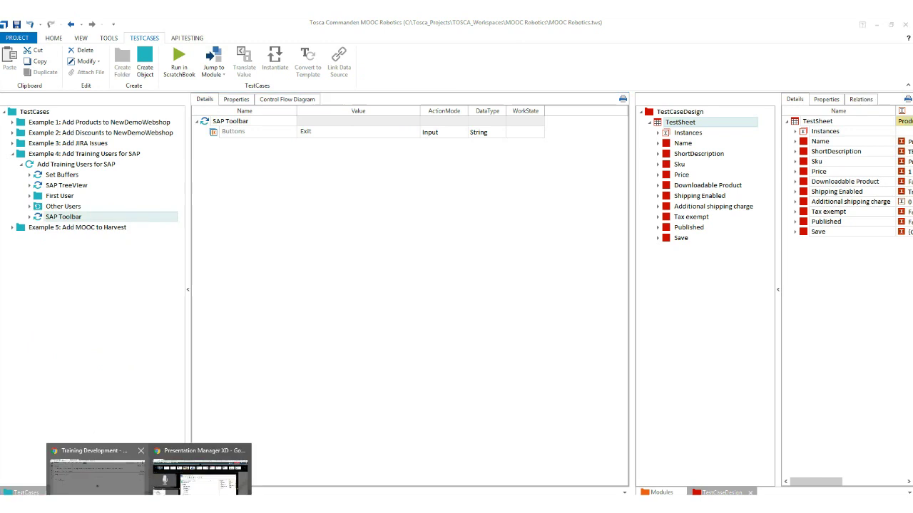
{"action": "left_click", "coordinate": [129, 488]}
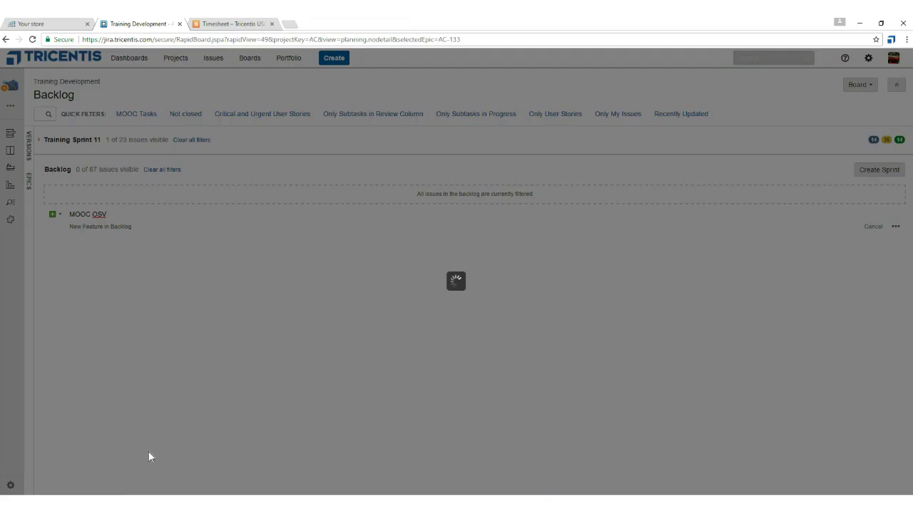
{"action": "left_click", "coordinate": [196, 507]}
{"action": "left_click", "coordinate": [235, 482]}
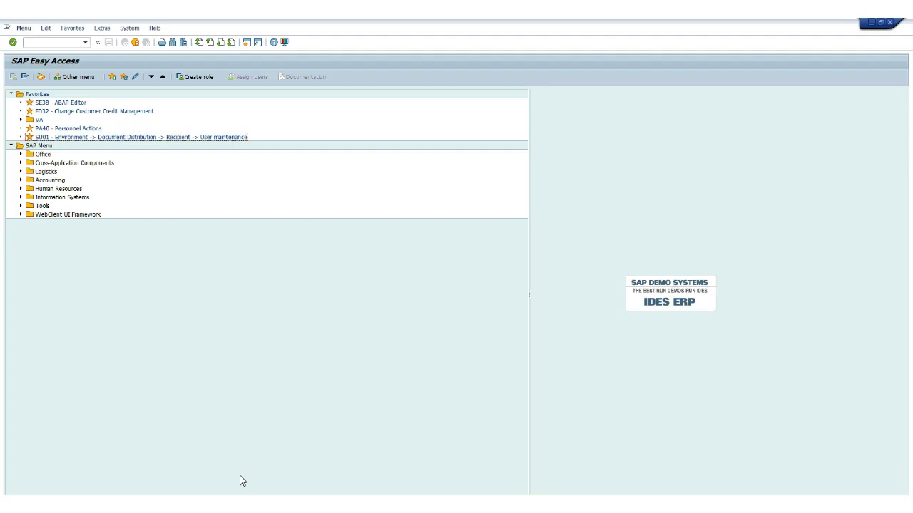
{"action": "mouse_move", "coordinate": [148, 507]}
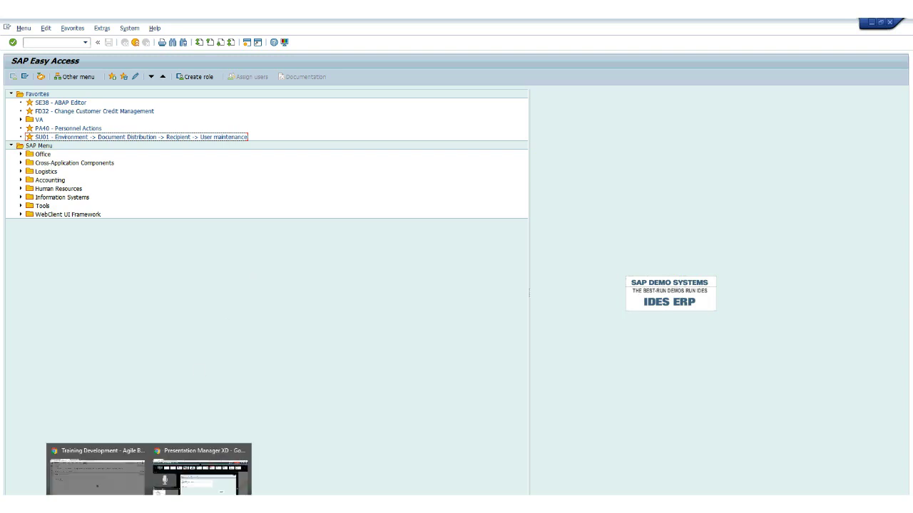
{"action": "mouse_move", "coordinate": [97, 472]}
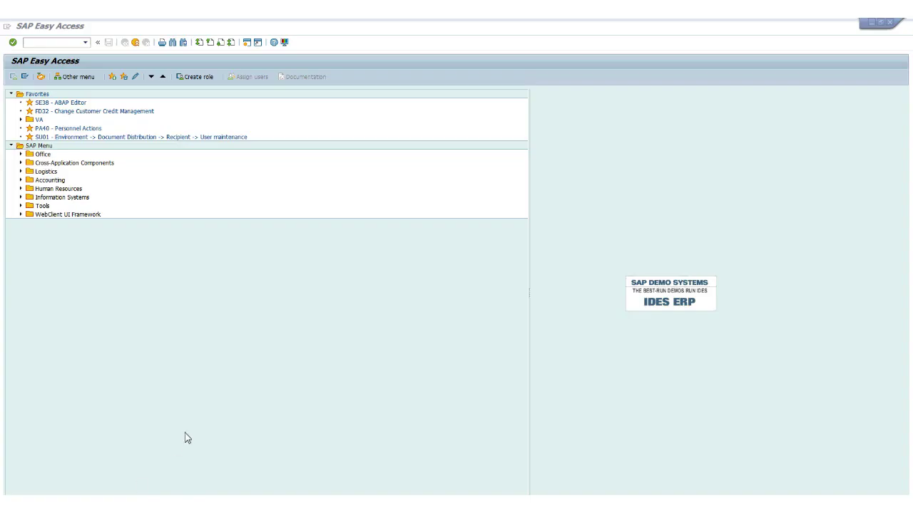
{"action": "key", "text": "alt+Tab"}
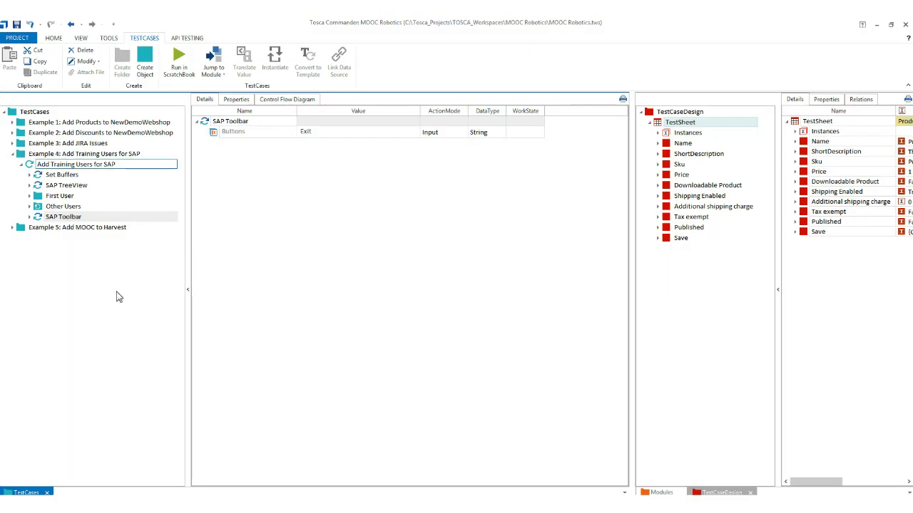
{"action": "left_click", "coordinate": [41, 165]}
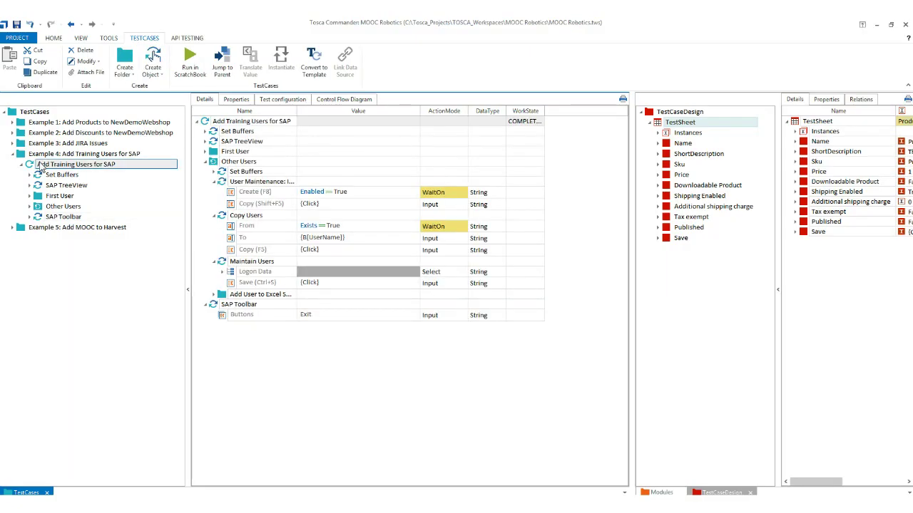
Run the test case to create and save the first user 'Training', valid until 31.12.9999.
{"action": "key", "text": "alt+Tab"}
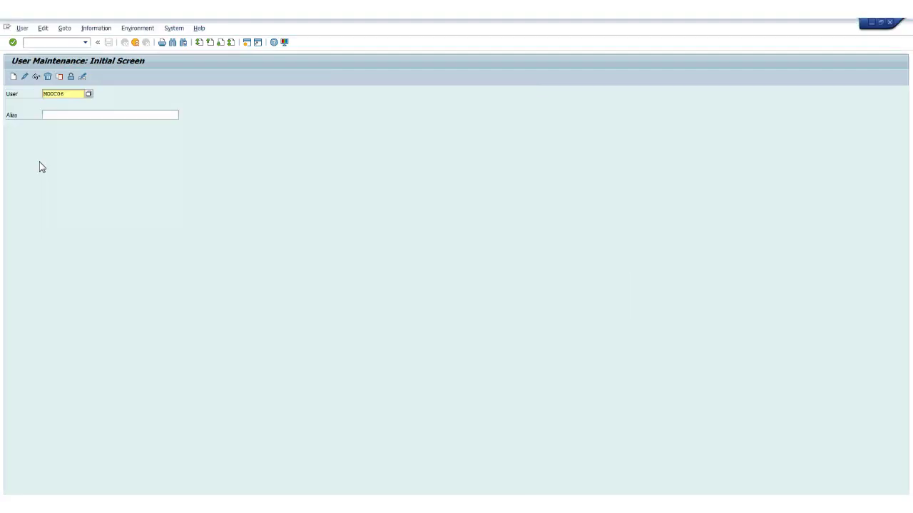
{"action": "left_click", "coordinate": [13, 76]}
{"action": "type", "text": "TrainingUser"}
{"action": "left_click", "coordinate": [122, 128]}
{"action": "type", "text": "31.12.9999"}
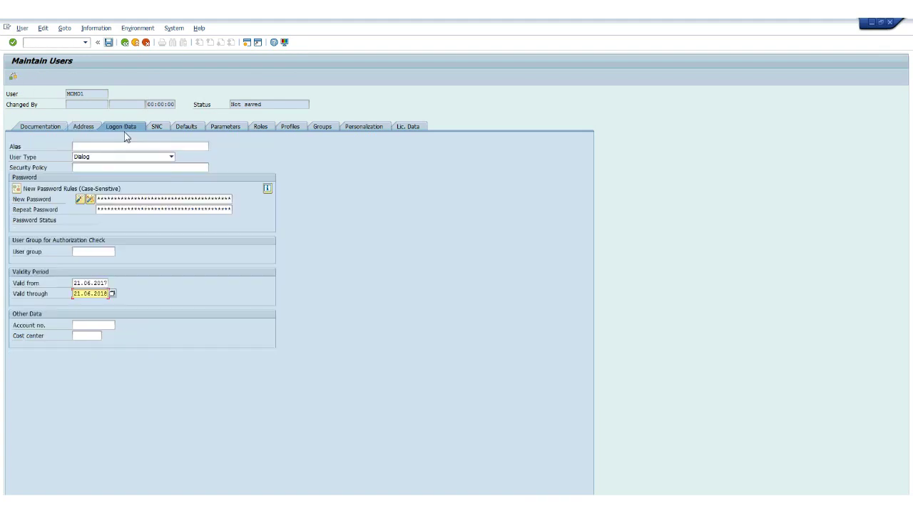
{"action": "left_click", "coordinate": [108, 43]}
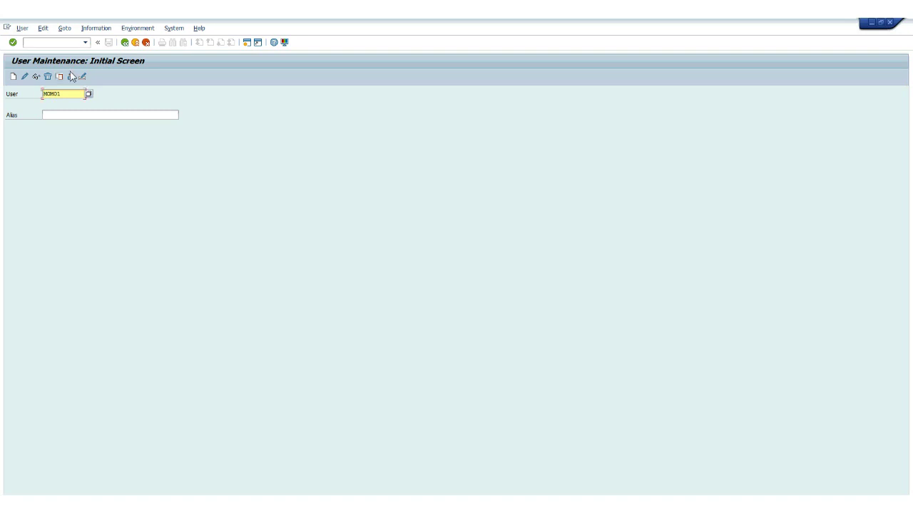
Copy and save the second through fifth training users, then exit to Easy Access with F3.
{"action": "left_click", "coordinate": [60, 77]}
{"action": "left_click", "coordinate": [190, 379]}
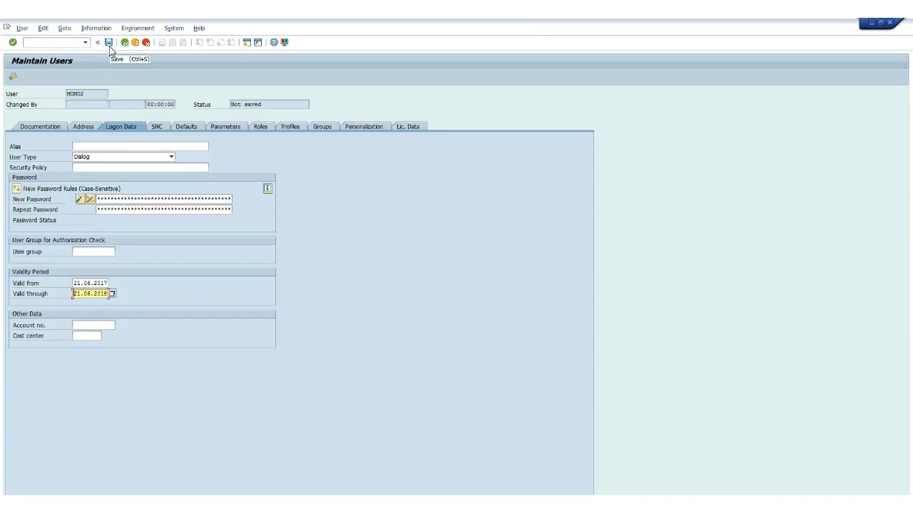
{"action": "left_click", "coordinate": [109, 43]}
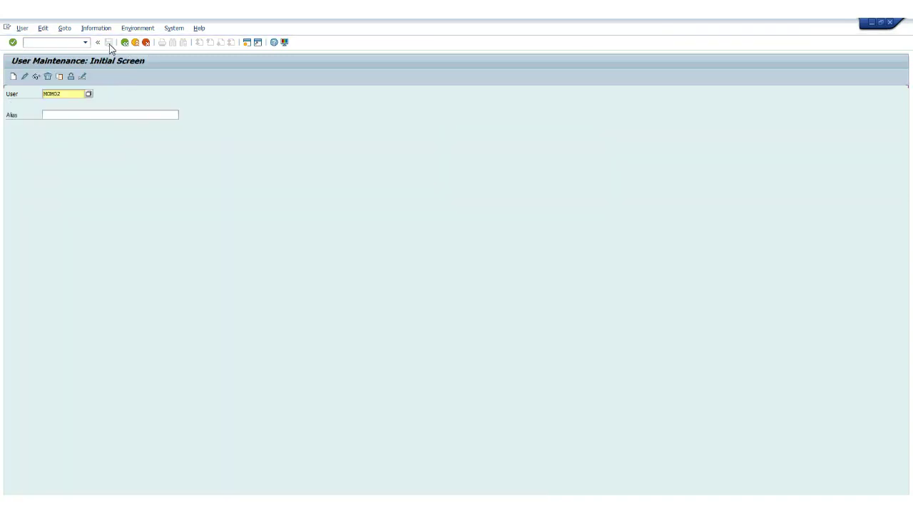
{"action": "left_click", "coordinate": [60, 76]}
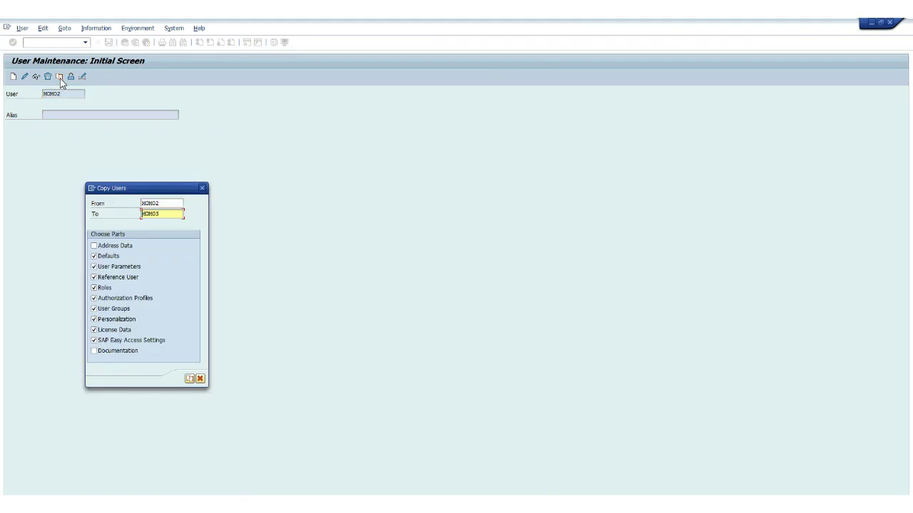
{"action": "left_click", "coordinate": [189, 379]}
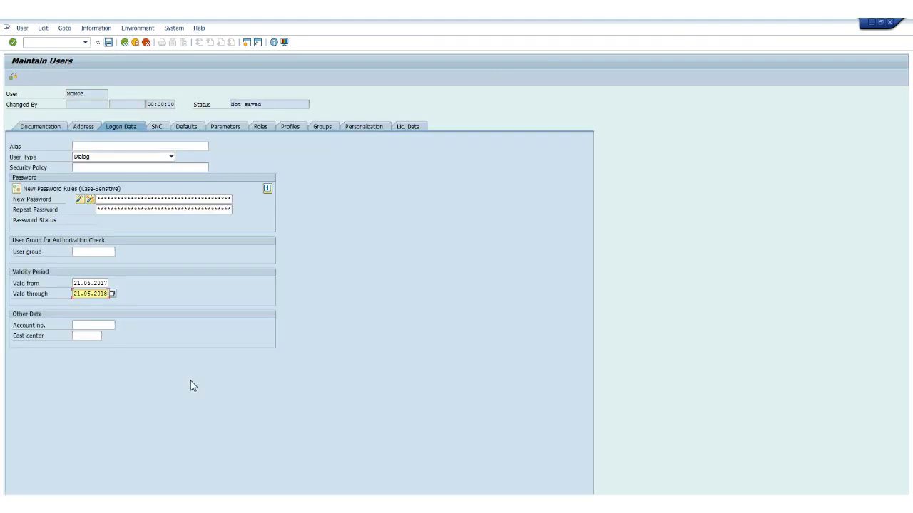
{"action": "left_click", "coordinate": [109, 45]}
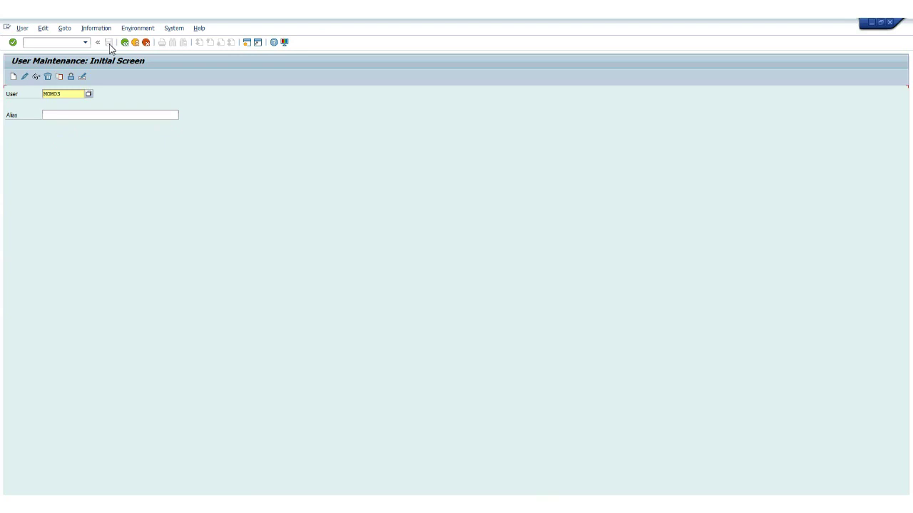
{"action": "left_click", "coordinate": [60, 76]}
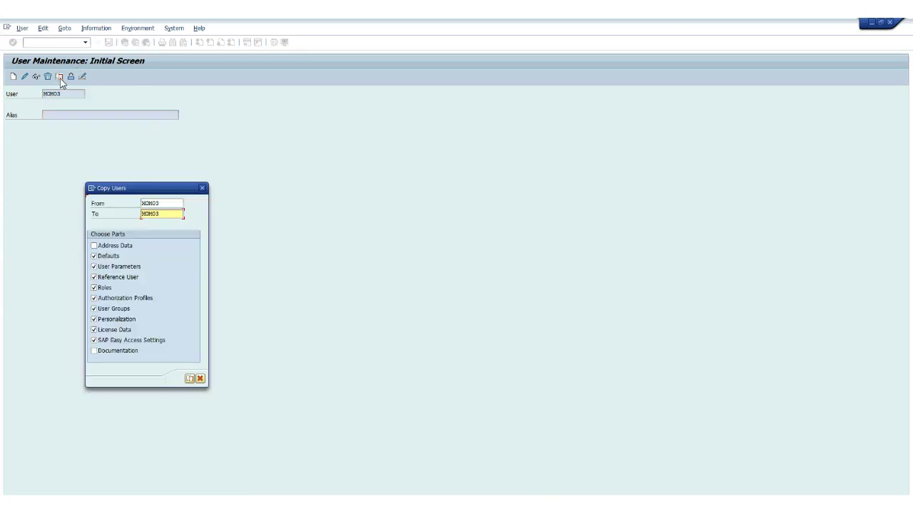
{"action": "left_click", "coordinate": [189, 379]}
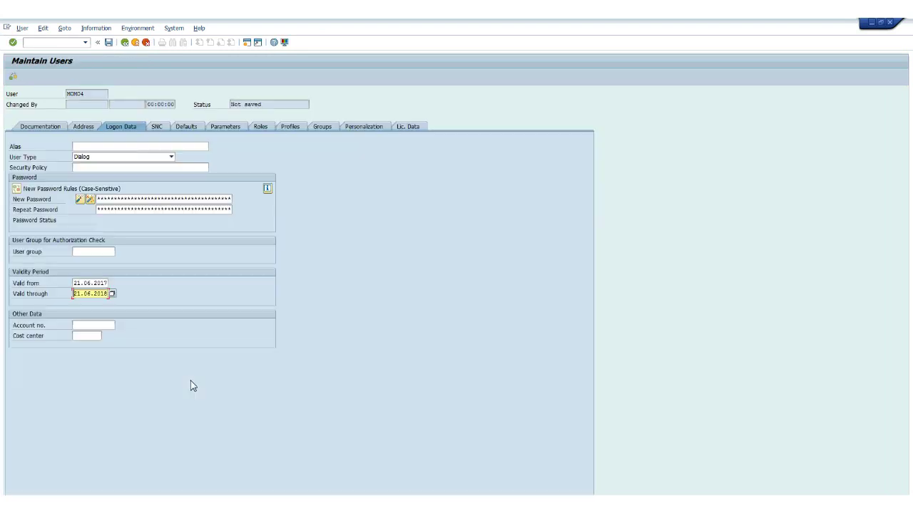
{"action": "left_click", "coordinate": [109, 45]}
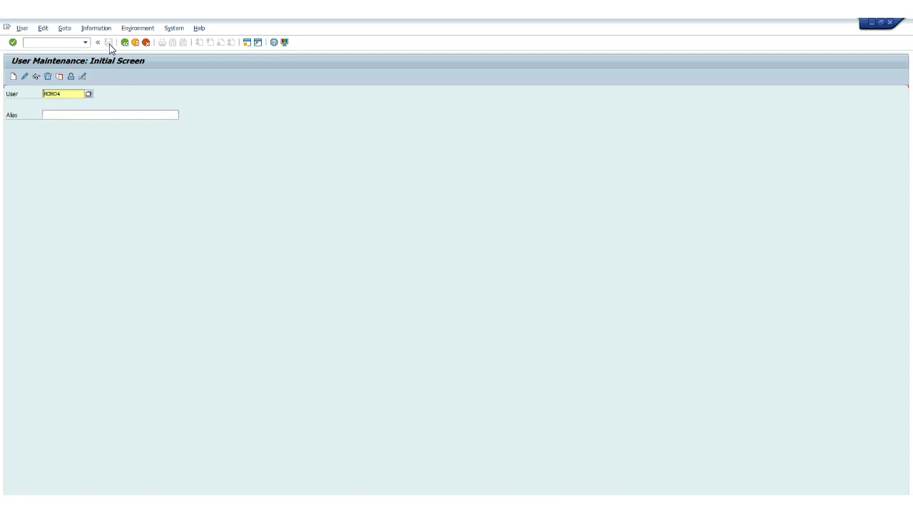
{"action": "left_click", "coordinate": [60, 77]}
{"action": "left_click", "coordinate": [190, 379]}
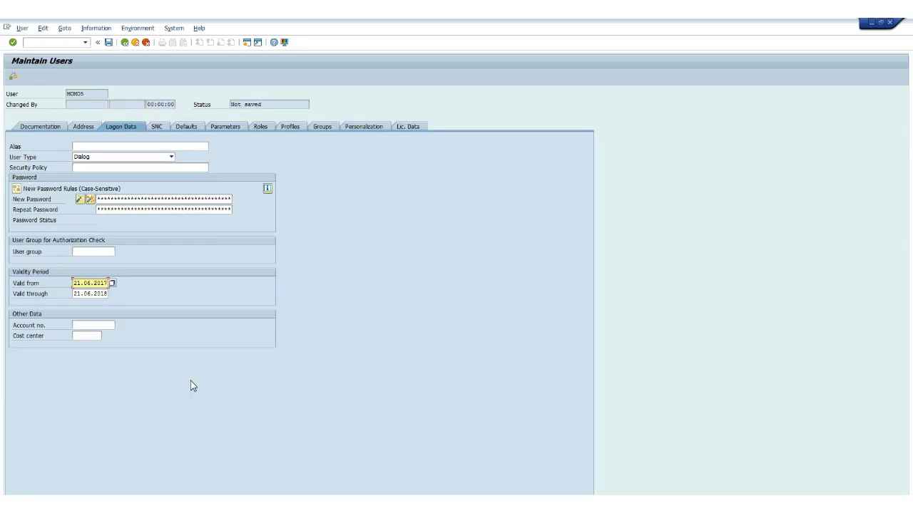
{"action": "left_click", "coordinate": [108, 43]}
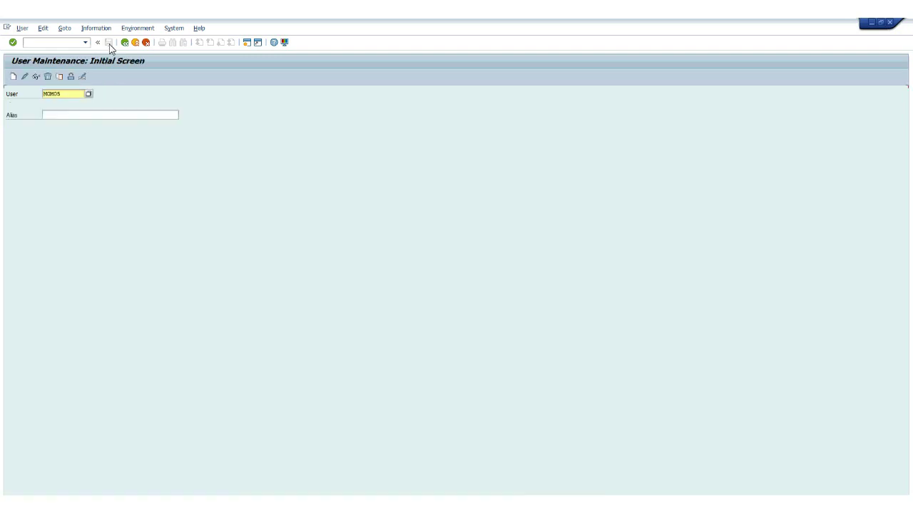
{"action": "key", "text": "F3"}
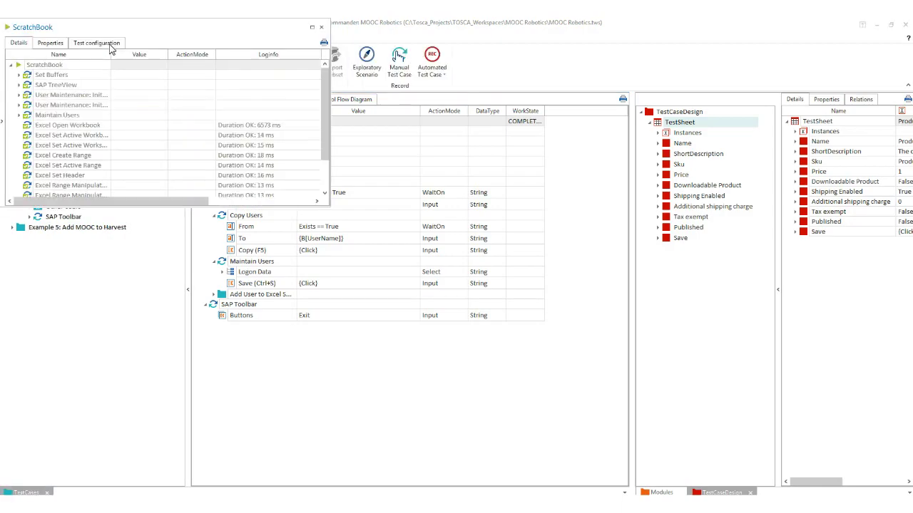
Close ScratchBook, open SAP_Users.xlsx maximized, and autofit columns B and A.
{"action": "left_click", "coordinate": [321, 27]}
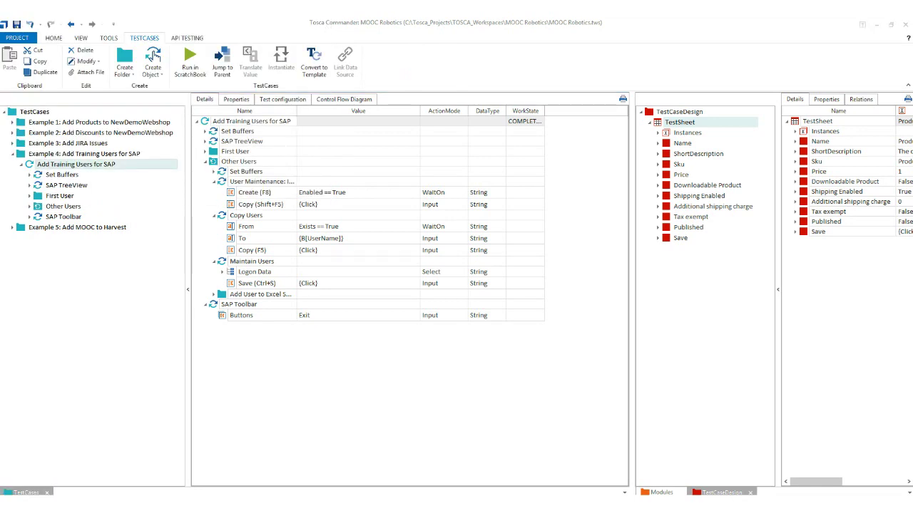
{"action": "left_click", "coordinate": [200, 253]}
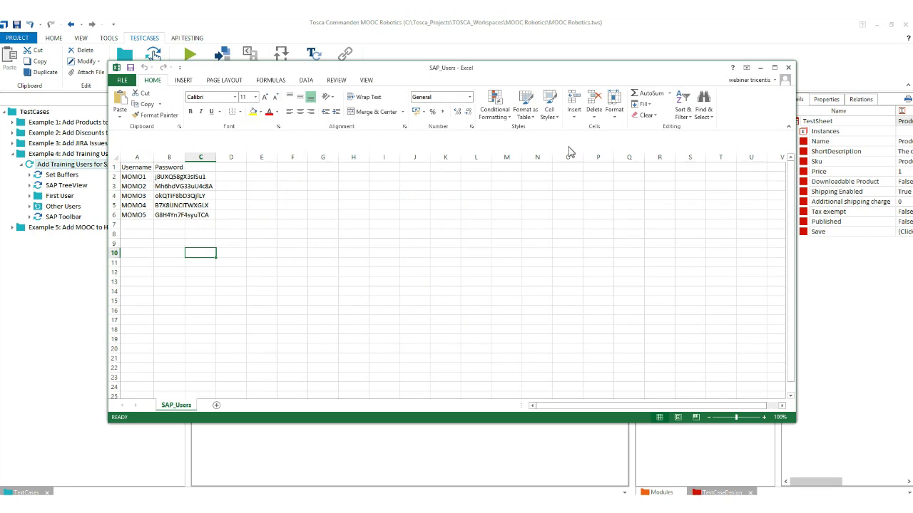
{"action": "left_click", "coordinate": [774, 67]}
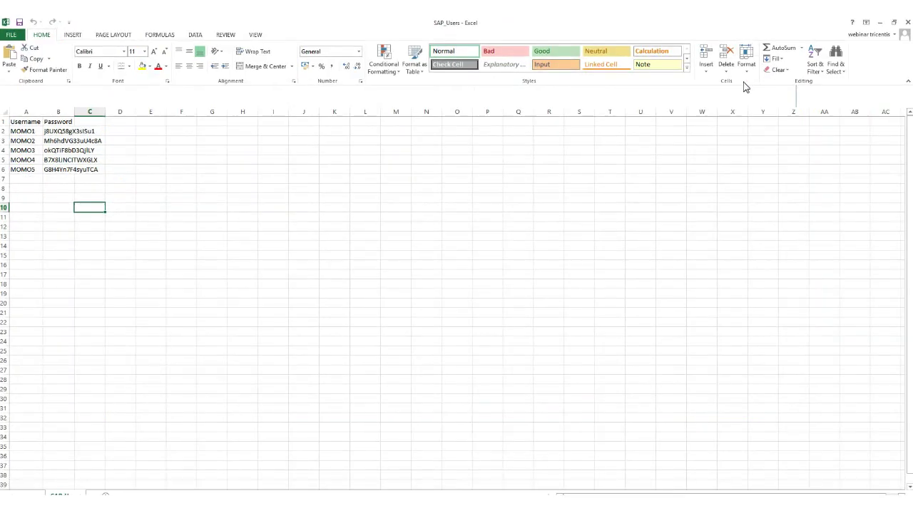
{"action": "double_click", "coordinate": [74, 112]}
{"action": "double_click", "coordinate": [43, 112]}
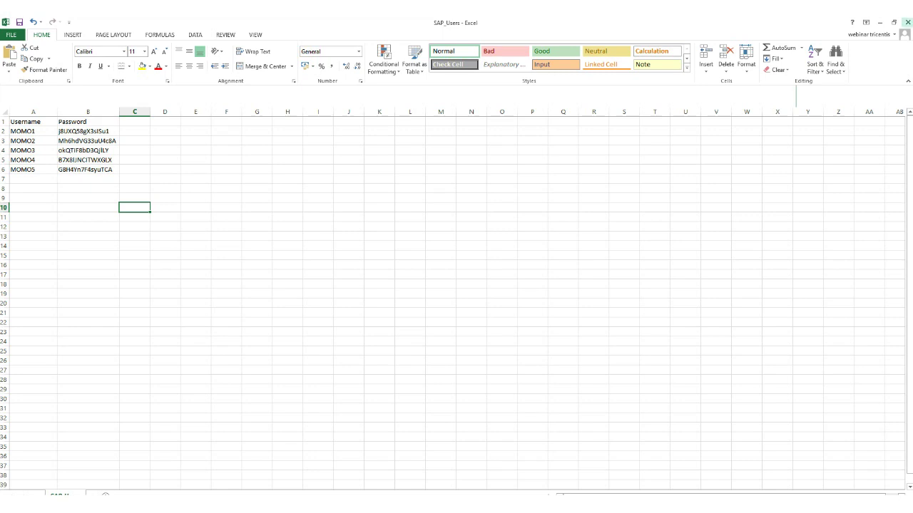
Close the SAP_Users workbook in Excel, discarding the changes.
{"action": "left_click", "coordinate": [907, 22]}
{"action": "left_click", "coordinate": [467, 281]}
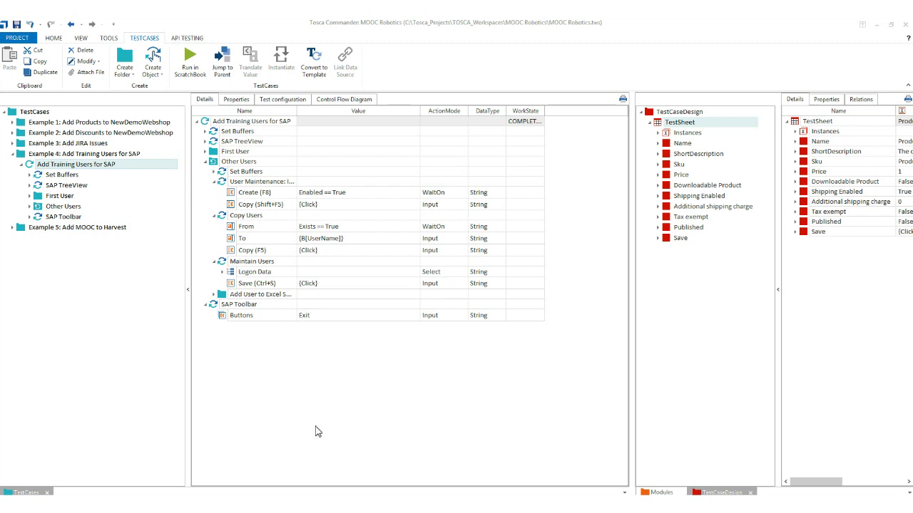
Sign back in to Jira's Training Development backlog with the saved login.
{"action": "mouse_move", "coordinate": [149, 499]}
{"action": "left_click", "coordinate": [93, 470]}
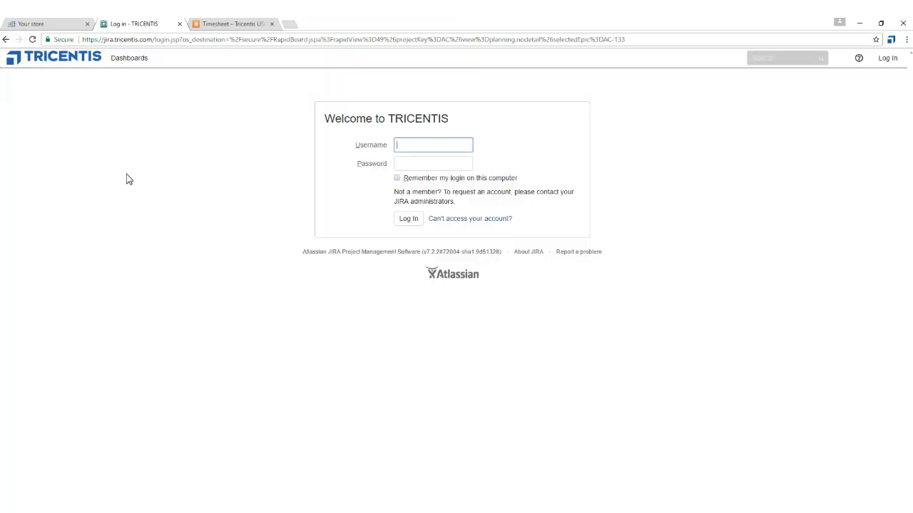
{"action": "left_click", "coordinate": [430, 148]}
{"action": "left_click", "coordinate": [430, 159]}
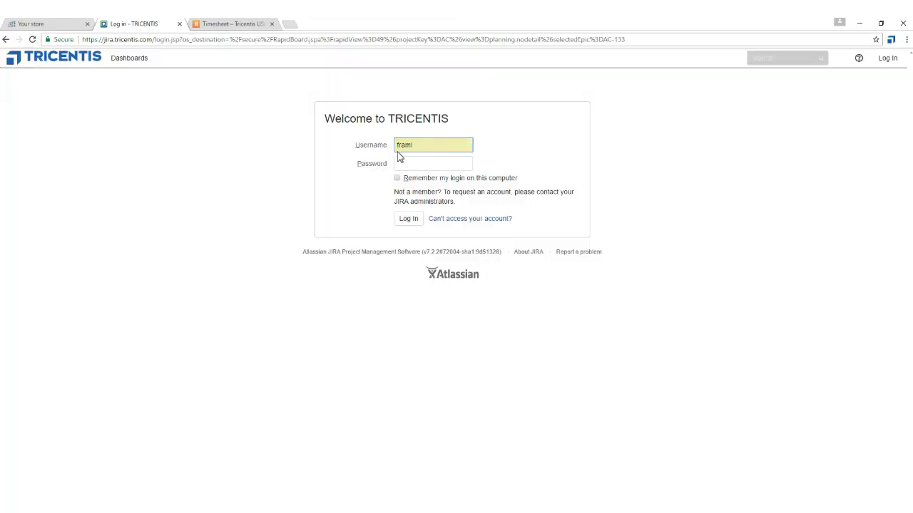
{"action": "left_click_drag", "start_coordinate": [91, 26], "coordinate": [63, 47]}
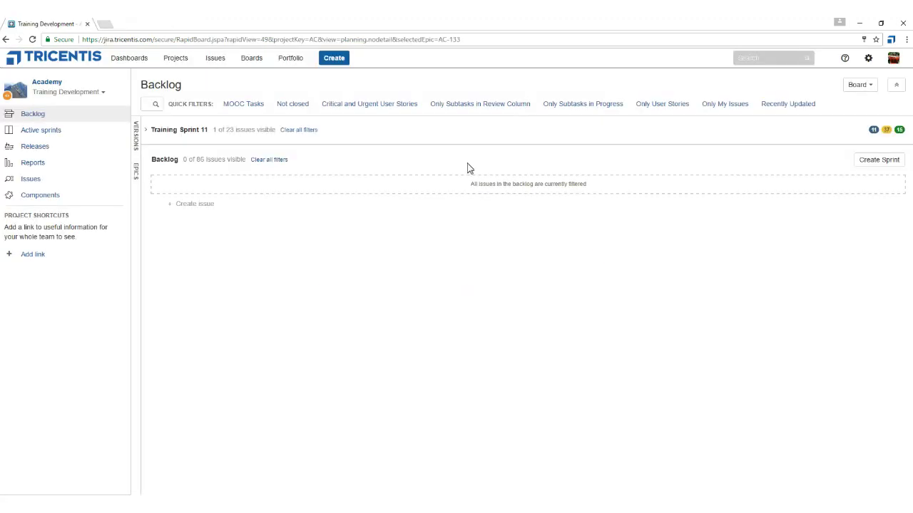
Start a backlog issue named 'Lala', then cancel the Create Issue form and discard it.
{"action": "left_click", "coordinate": [197, 202]}
{"action": "type", "text": "Lala"}
{"action": "key", "text": "Return"}
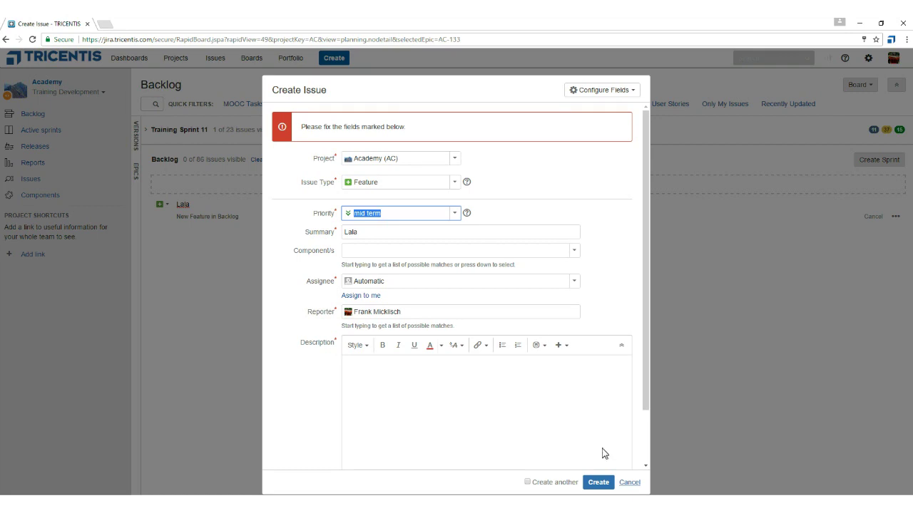
{"action": "left_click", "coordinate": [628, 483]}
{"action": "left_click", "coordinate": [504, 139]}
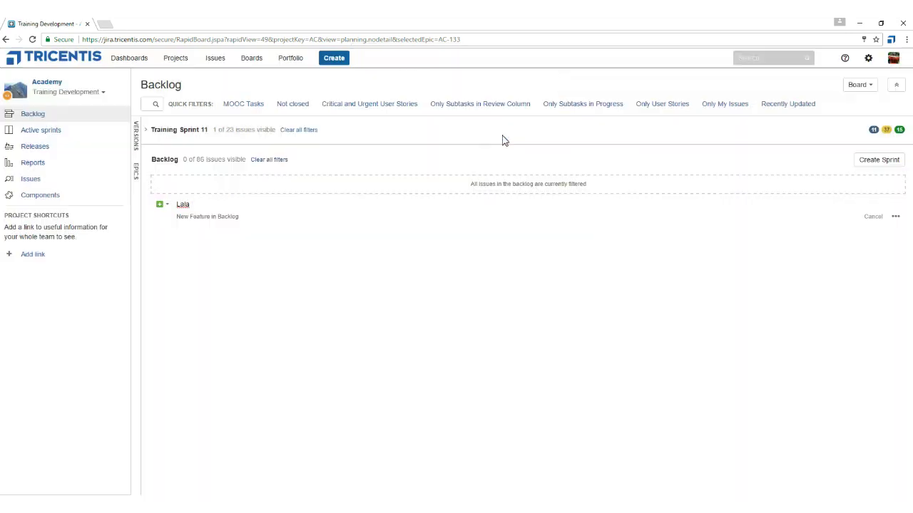
{"action": "left_click", "coordinate": [873, 216]}
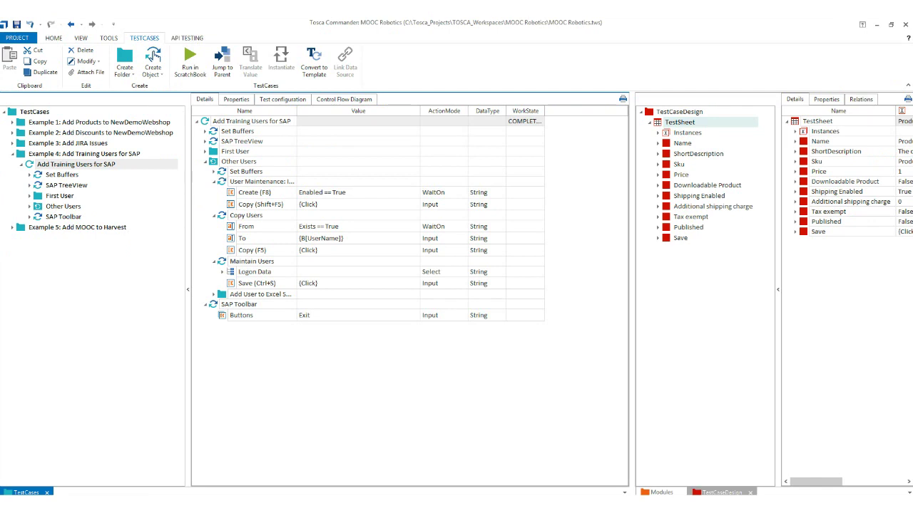
Collapse Example 4 and select the Example 3: Add JIRA Issues test case.
{"action": "left_click", "coordinate": [22, 164]}
{"action": "left_click", "coordinate": [11, 154]}
{"action": "left_click", "coordinate": [29, 144]}
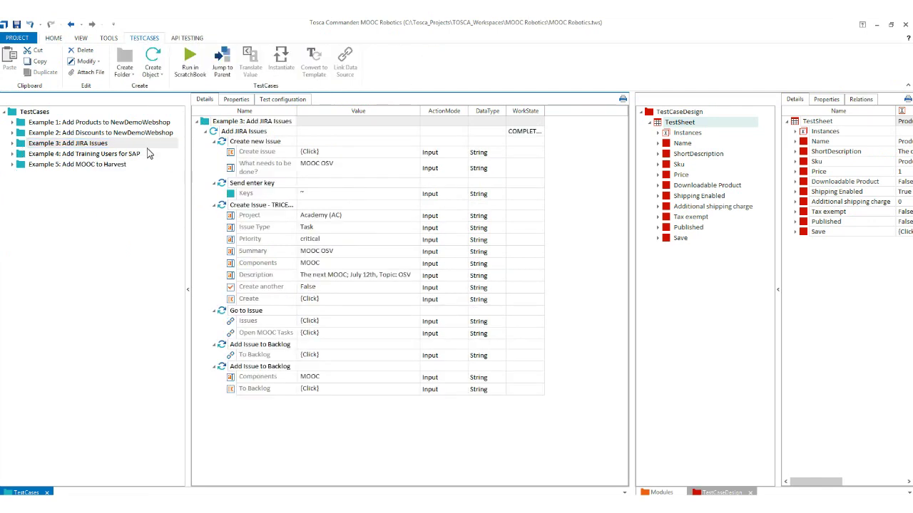
{"action": "left_click", "coordinate": [216, 134]}
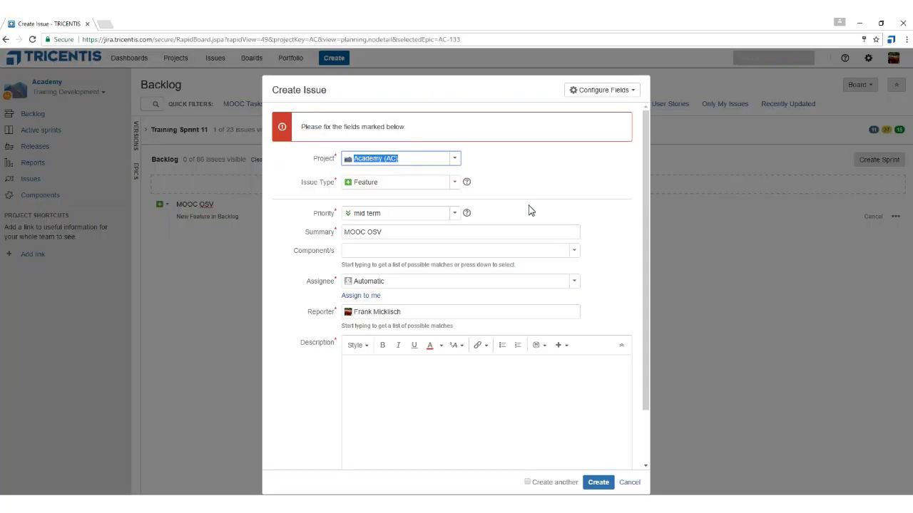
Create the MOOC OSV issue and find AC-832 under the Open MOOC Tasks filter to send To Backlog.
{"action": "left_click", "coordinate": [599, 483]}
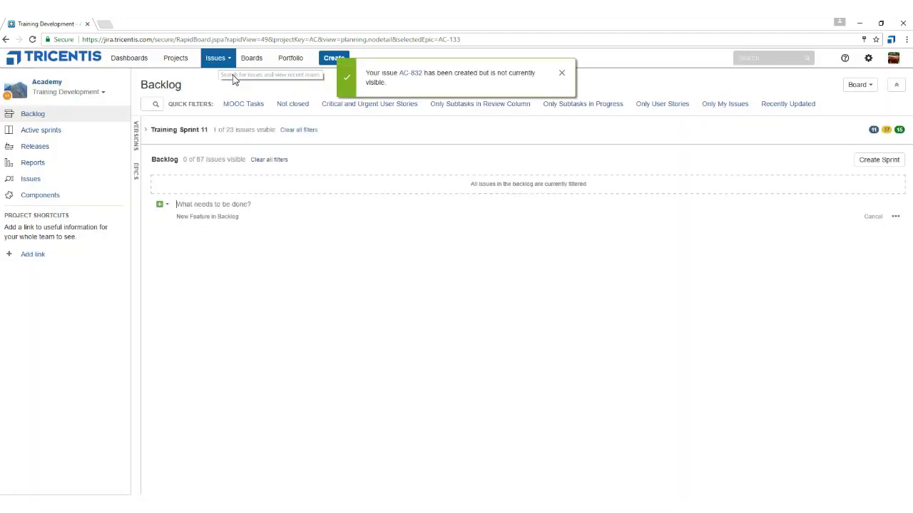
{"action": "left_click", "coordinate": [219, 60]}
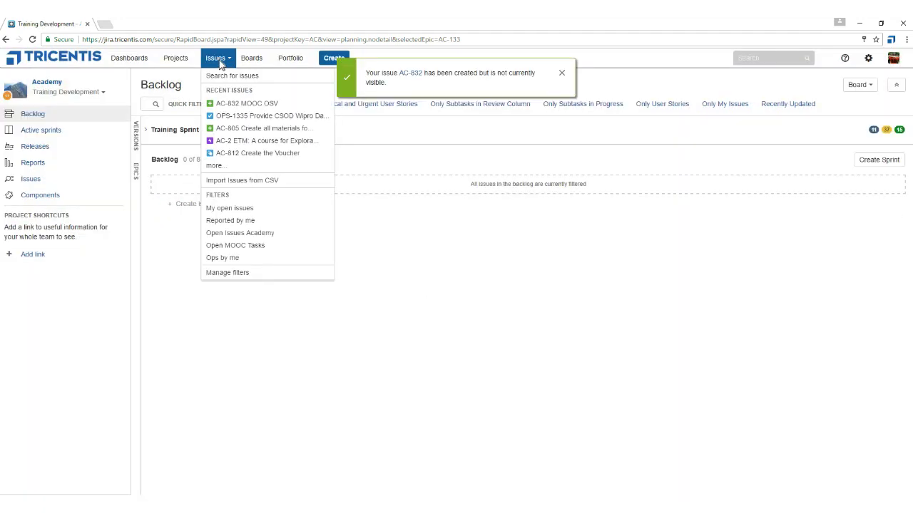
{"action": "left_click", "coordinate": [270, 247]}
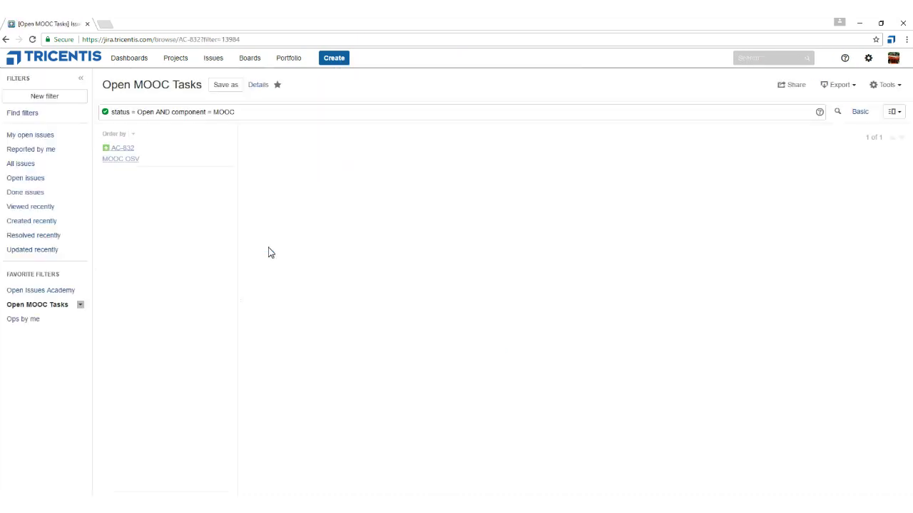
{"action": "left_click", "coordinate": [458, 175]}
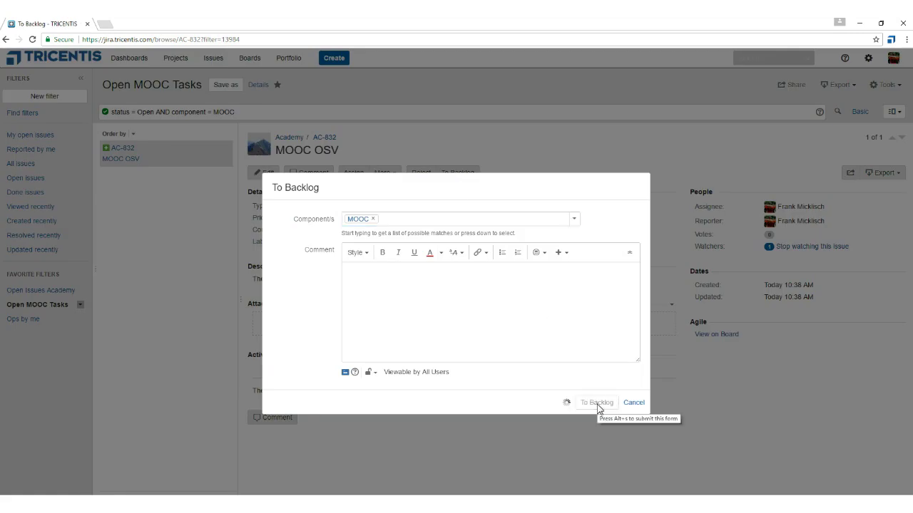
Confirm moving AC-832 to the backlog and close the test run results panel.
{"action": "left_click", "coordinate": [596, 404]}
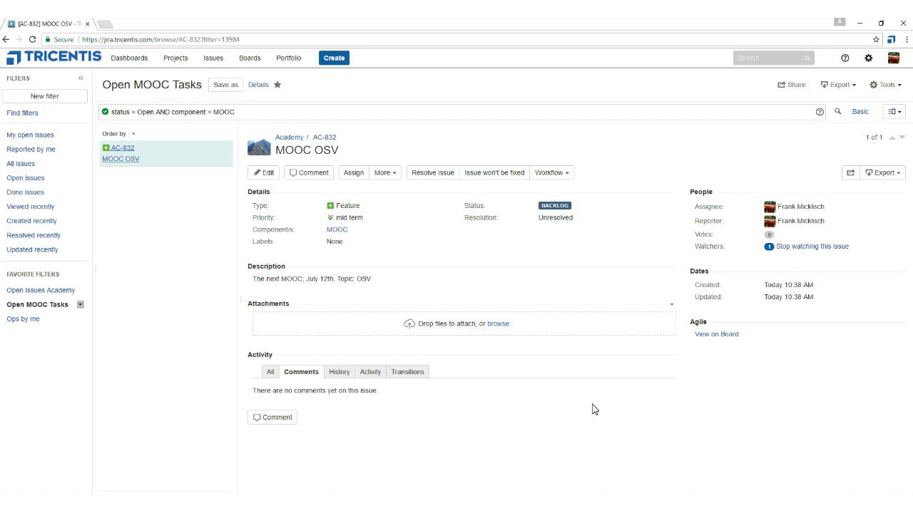
{"action": "left_click", "coordinate": [321, 27]}
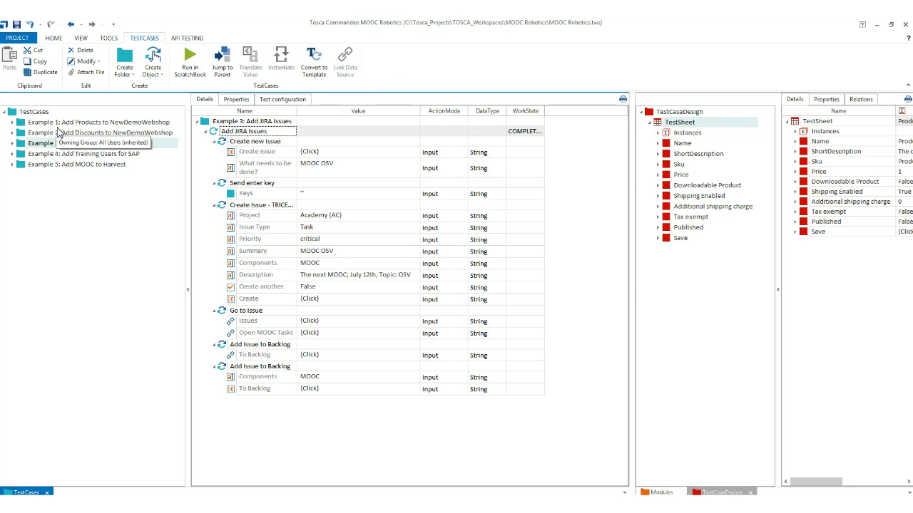
Show Example 1's steps, collapse its four step folders, and widen the Name column.
{"action": "left_click", "coordinate": [60, 122]}
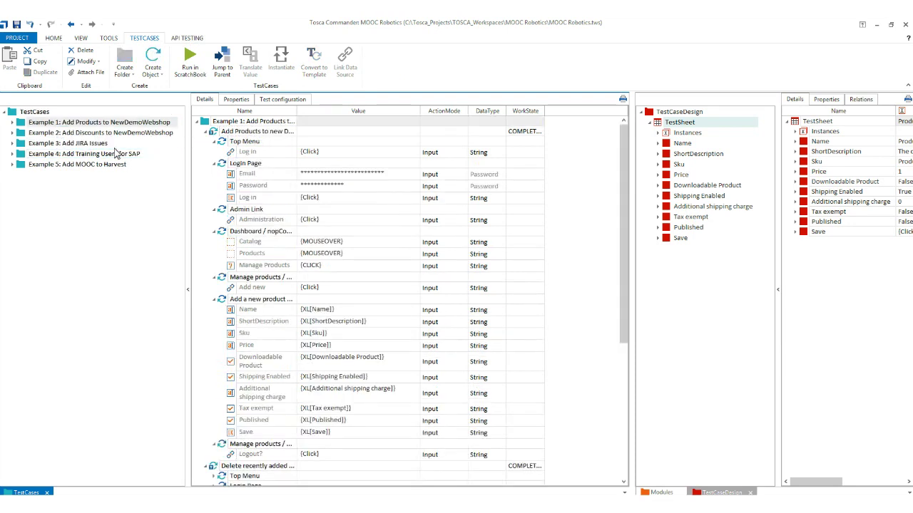
{"action": "scroll", "coordinate": [212, 198], "scroll_direction": "down", "scroll_amount": 5}
{"action": "scroll", "coordinate": [212, 198], "scroll_direction": "down", "scroll_amount": 3}
{"action": "scroll", "coordinate": [212, 200], "scroll_direction": "up", "scroll_amount": 4}
{"action": "left_click", "coordinate": [206, 131]}
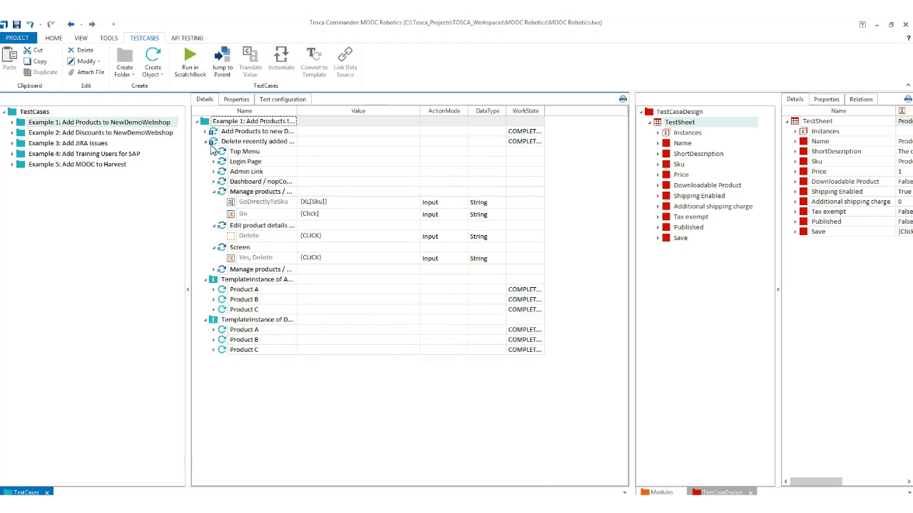
{"action": "left_click", "coordinate": [206, 142]}
{"action": "left_click", "coordinate": [205, 151]}
{"action": "left_click", "coordinate": [206, 162]}
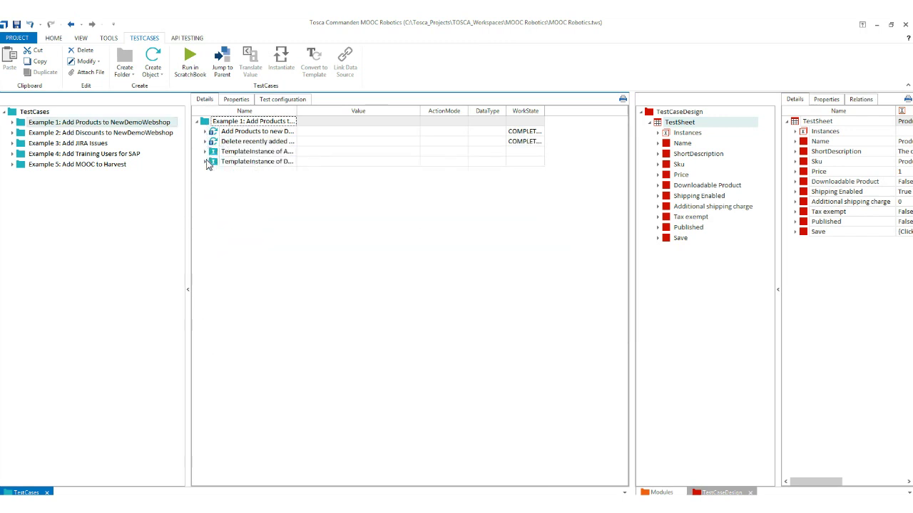
{"action": "left_click_drag", "start_coordinate": [296, 118], "coordinate": [356, 121]}
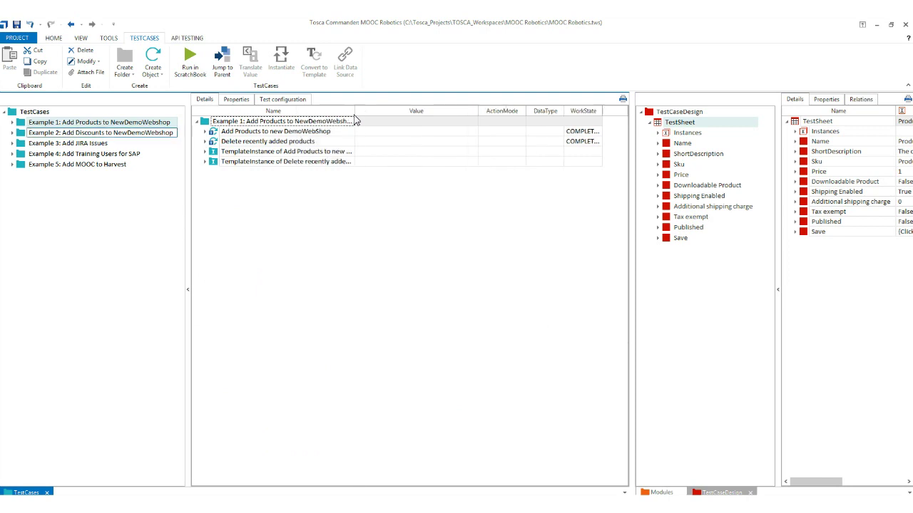
Expand Example 2: Add Discounts to NewDemoWebshop and collapse all its discount step folders.
{"action": "left_click", "coordinate": [140, 134]}
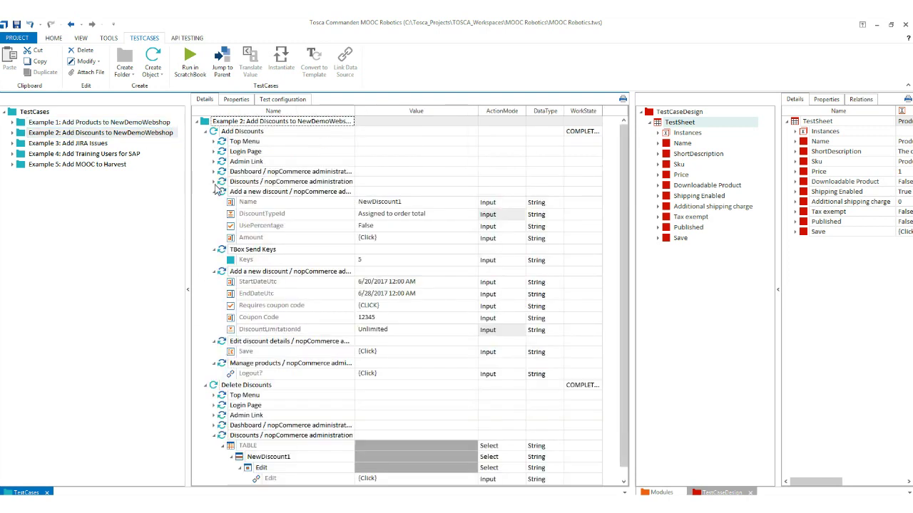
{"action": "left_click", "coordinate": [214, 191]}
{"action": "left_click", "coordinate": [214, 201]}
{"action": "left_click", "coordinate": [214, 211]}
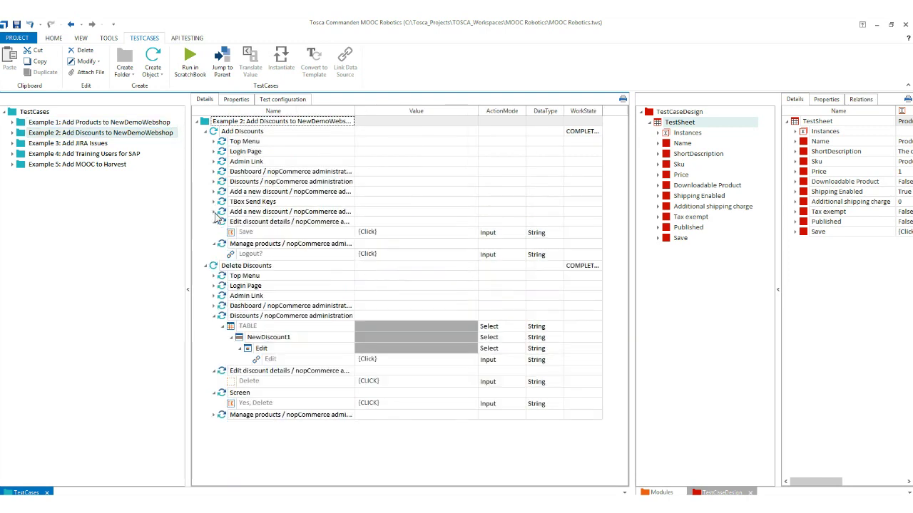
{"action": "left_click", "coordinate": [214, 221]}
{"action": "left_click", "coordinate": [214, 231]}
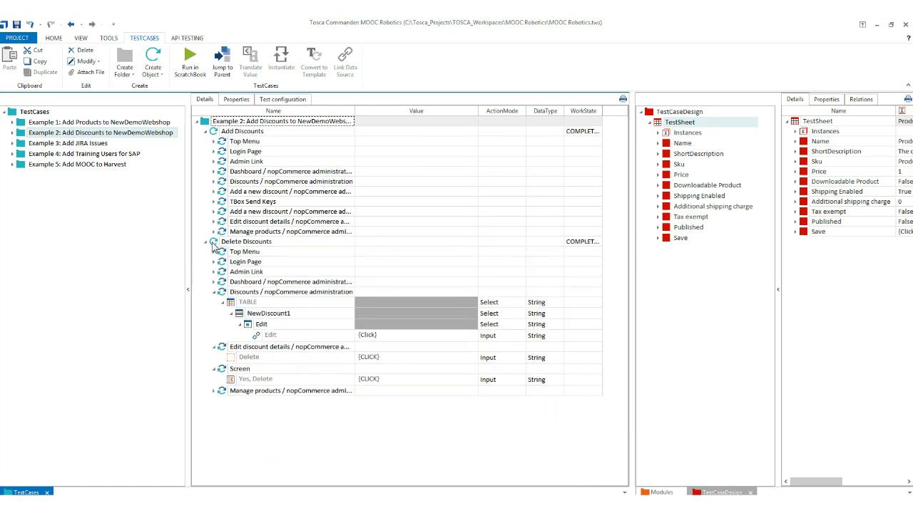
{"action": "left_click", "coordinate": [214, 292]}
{"action": "left_click", "coordinate": [214, 302]}
{"action": "left_click", "coordinate": [214, 313]}
{"action": "left_click", "coordinate": [215, 333]}
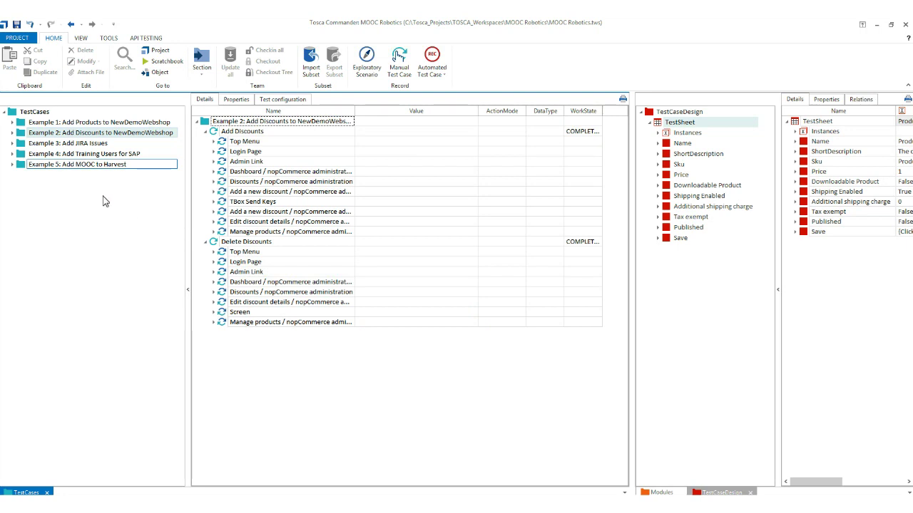
Open Example 3: Add JIRA Issues and collapse Create new Issue through both Add Issue to Backlog steps.
{"action": "left_click", "coordinate": [68, 144]}
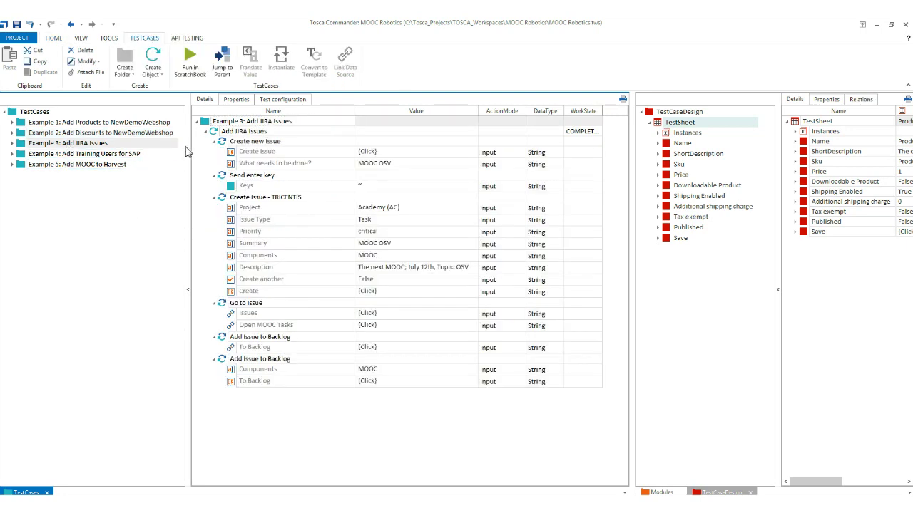
{"action": "left_click", "coordinate": [214, 142]}
{"action": "left_click", "coordinate": [214, 162]}
{"action": "left_click", "coordinate": [214, 171]}
{"action": "left_click", "coordinate": [214, 181]}
{"action": "left_click", "coordinate": [214, 191]}
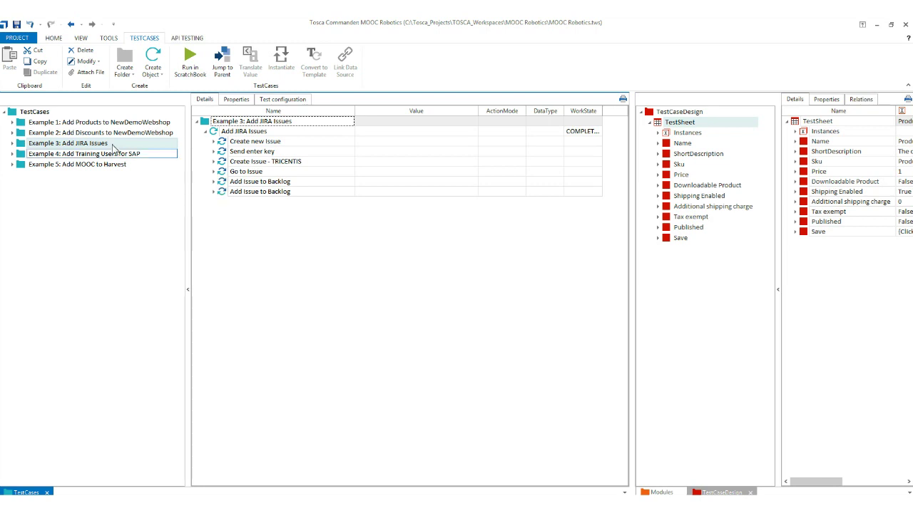
Select Example 4: Add Training Users for SAP in the TestCases tree.
{"action": "left_click", "coordinate": [63, 158]}
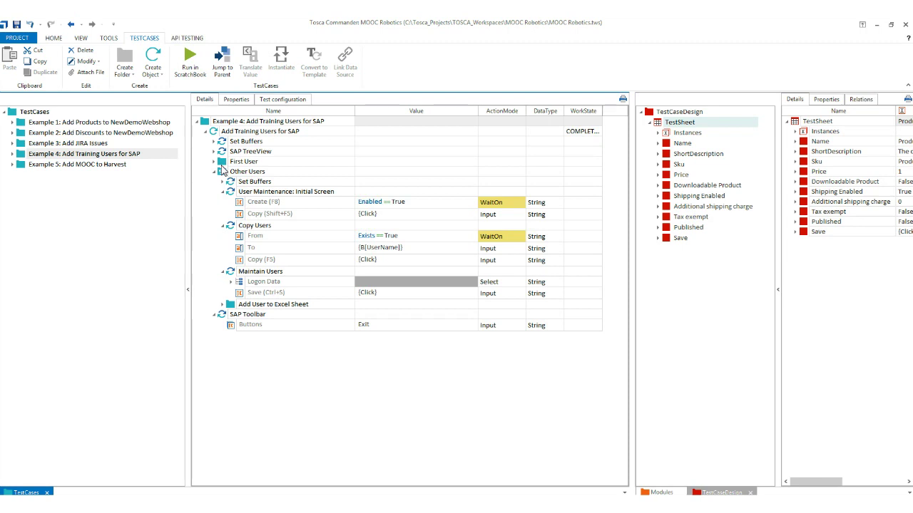
Open Example 5: Add MOOC to Harvest and check the Harvest timesheet in the browser.
{"action": "left_click", "coordinate": [109, 164]}
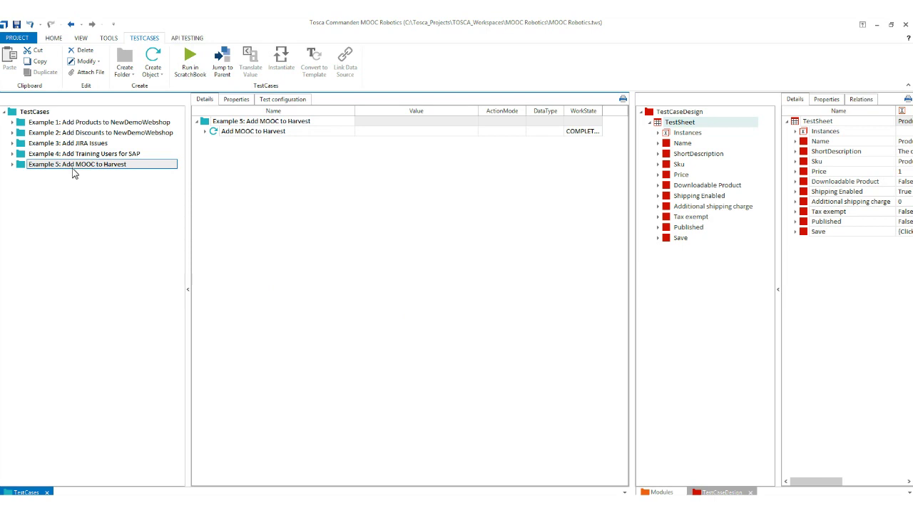
{"action": "left_click", "coordinate": [149, 507]}
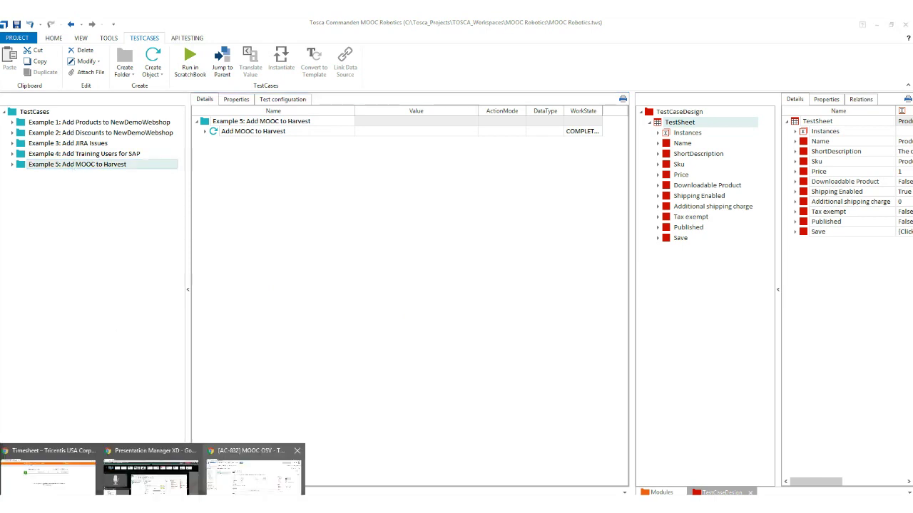
{"action": "left_click", "coordinate": [47, 474]}
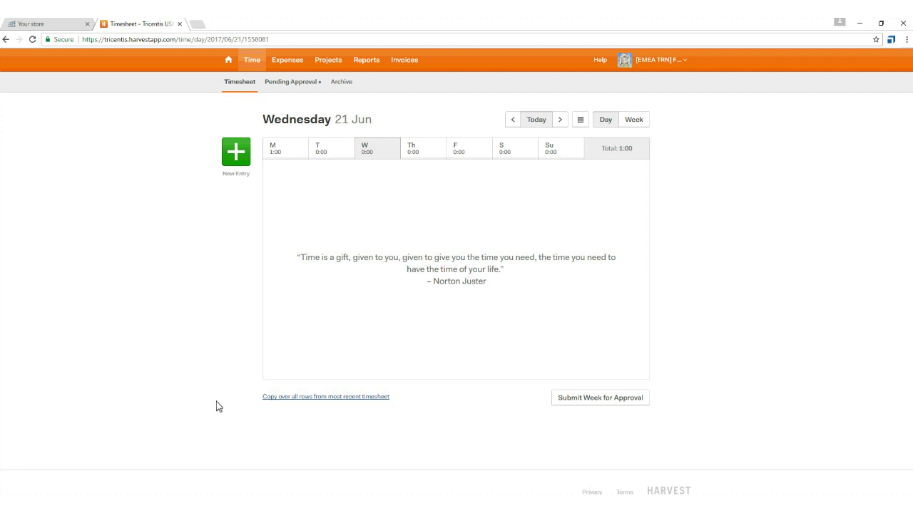
Expand the Harvest timesheet steps to review Notes 'MOOC Robotics' and Start Time 10:00.
{"action": "key", "text": "alt+Tab"}
{"action": "left_click", "coordinate": [12, 165]}
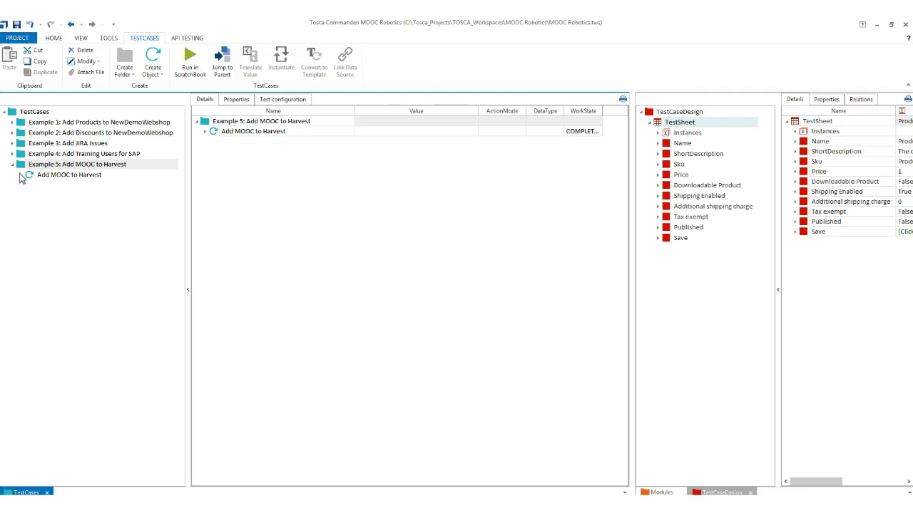
{"action": "left_click", "coordinate": [32, 176]}
{"action": "left_click", "coordinate": [206, 132]}
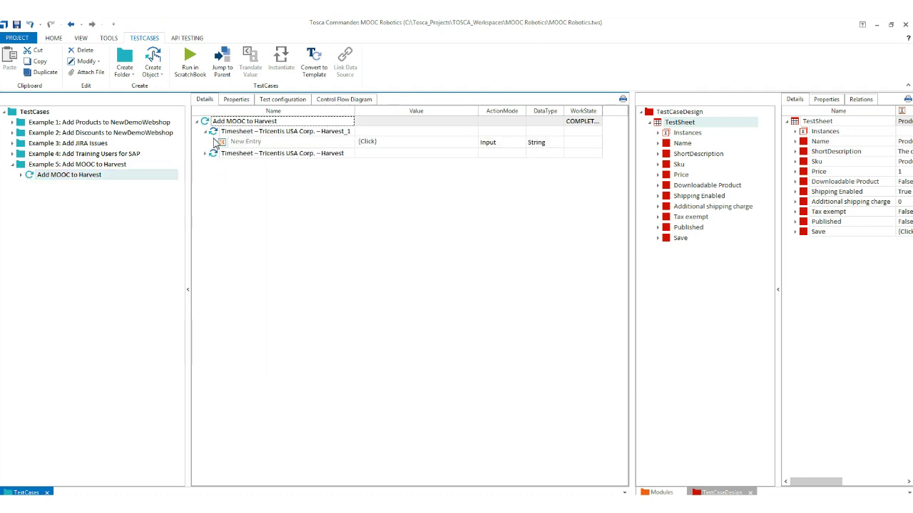
{"action": "left_click", "coordinate": [205, 153]}
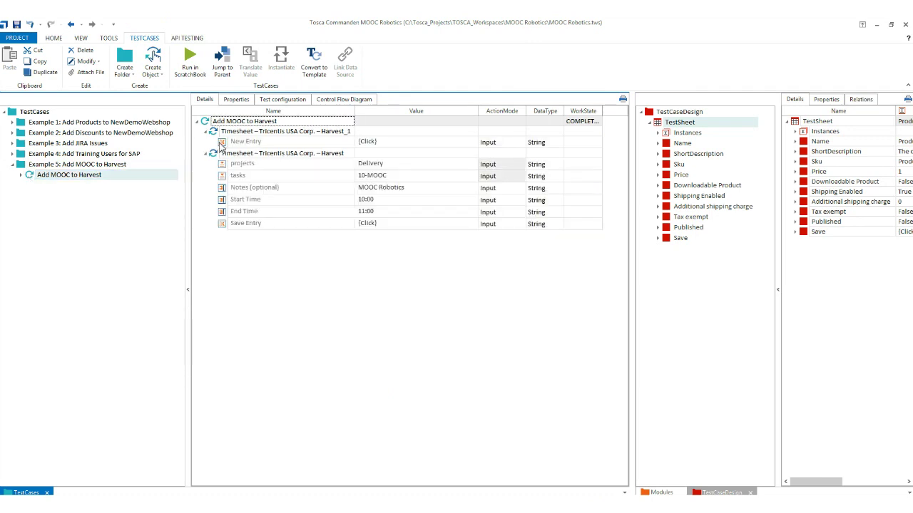
{"action": "left_click", "coordinate": [425, 187]}
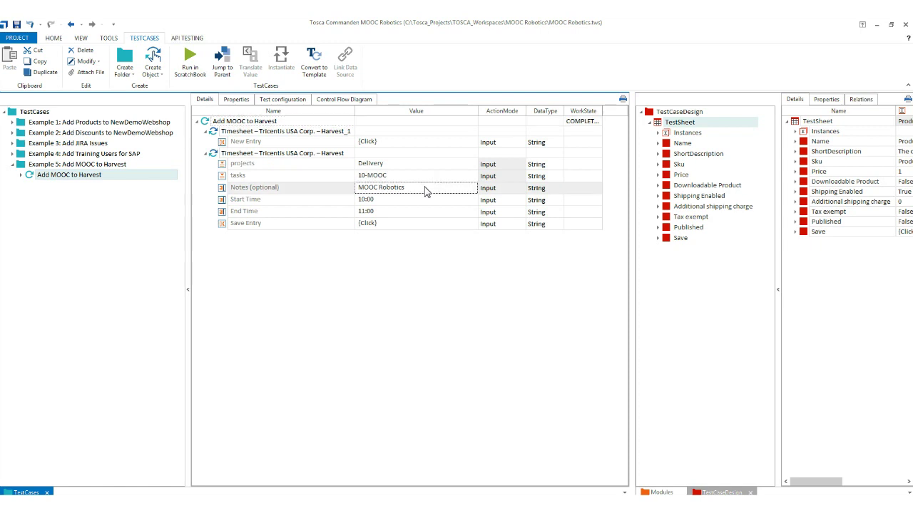
{"action": "left_click", "coordinate": [408, 201]}
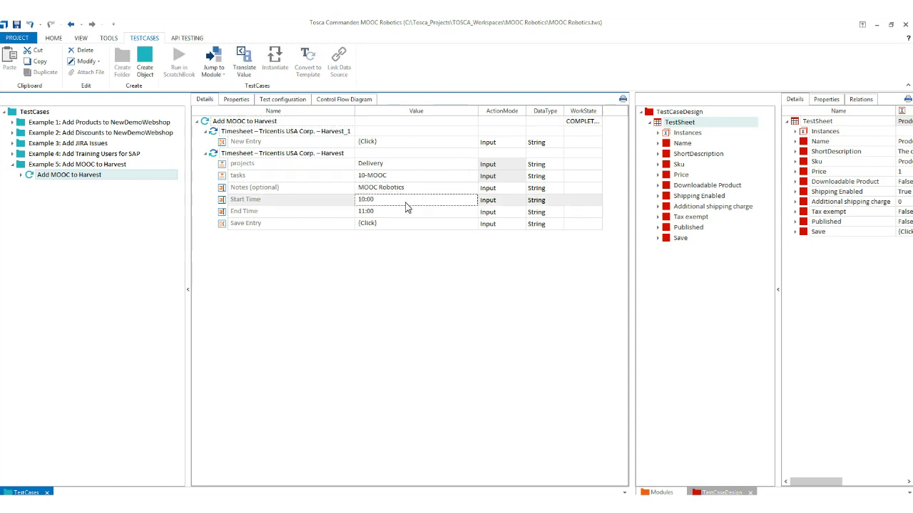
{"action": "key", "text": "Down"}
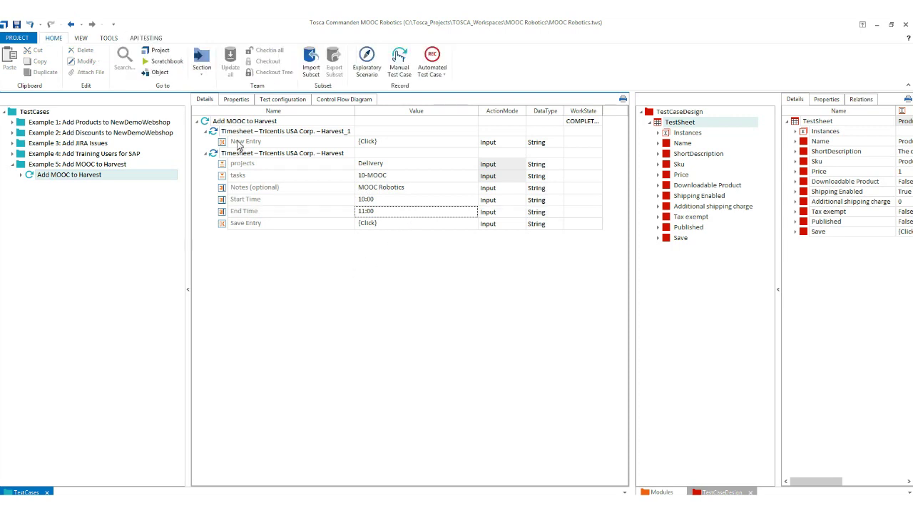
Run Add MOOC to Harvest with F6, saving a 10:00–11:00 Delivery time entry.
{"action": "left_click", "coordinate": [209, 124]}
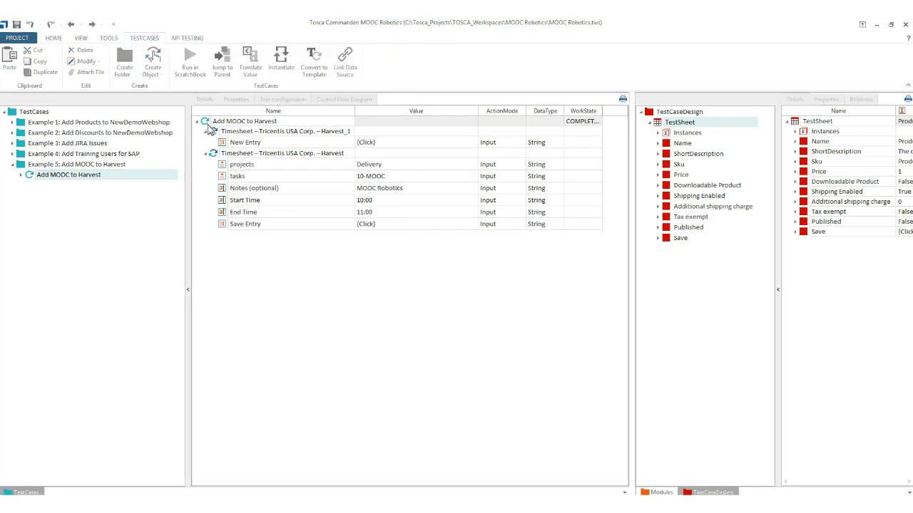
{"action": "key", "text": "F6"}
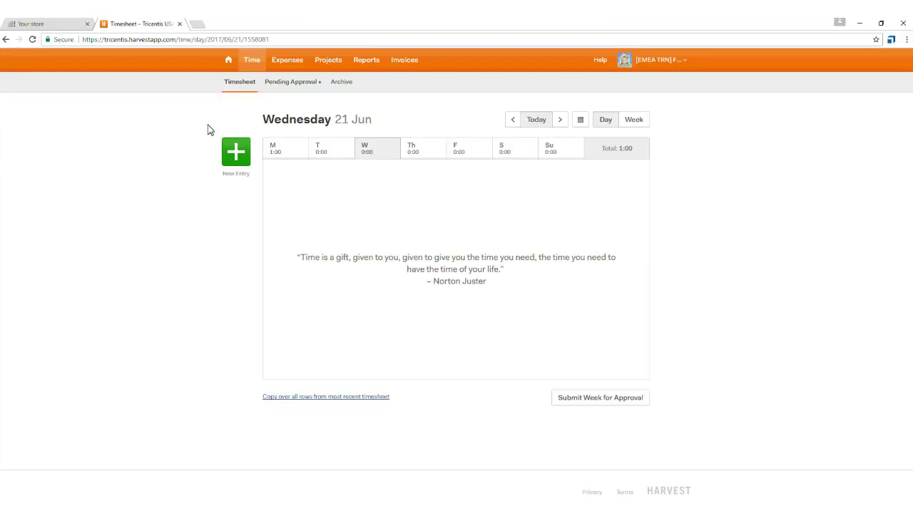
{"action": "left_click", "coordinate": [236, 152]}
{"action": "key", "text": "Tab"}
{"action": "type", "text": "11:00"}
{"action": "left_click", "coordinate": [370, 267]}
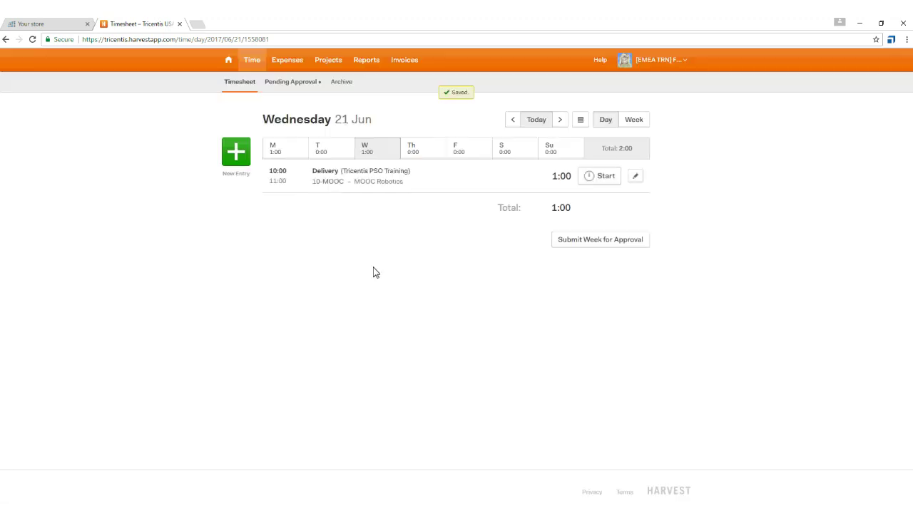